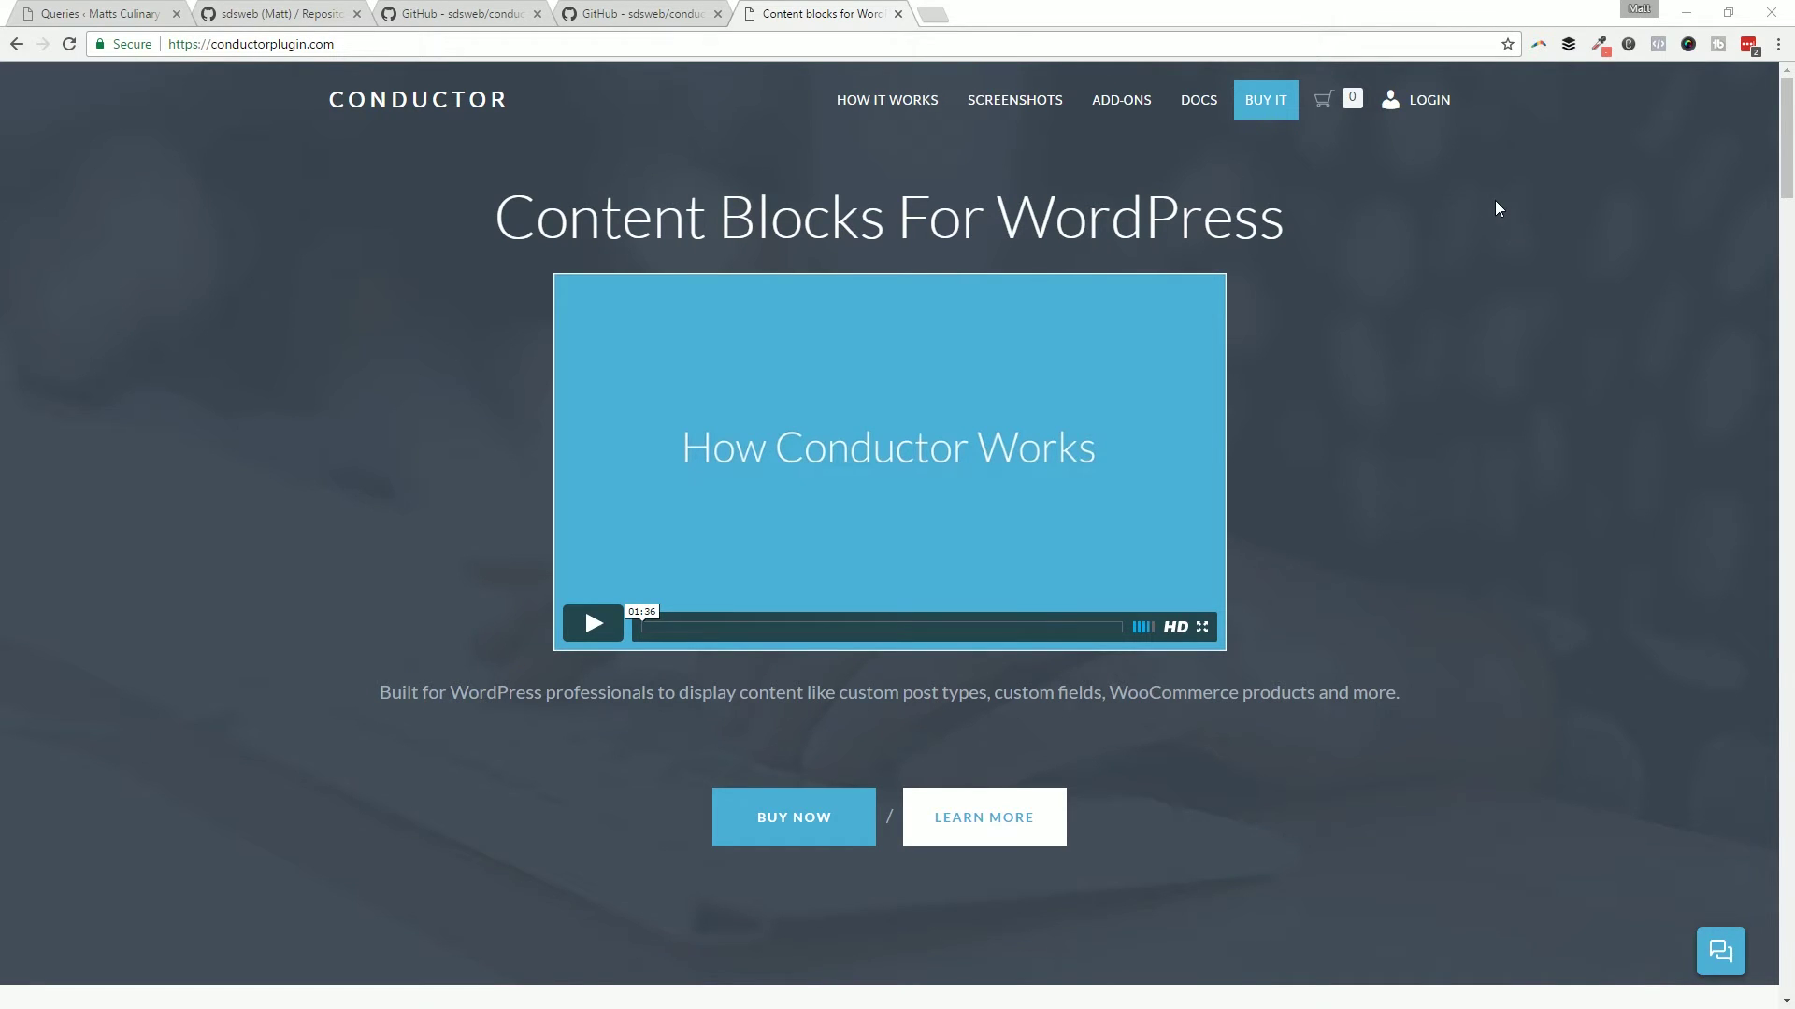
Open the BUY IT pricing page listing the Personal, Professional and Lifetime plans.
click(1262, 117)
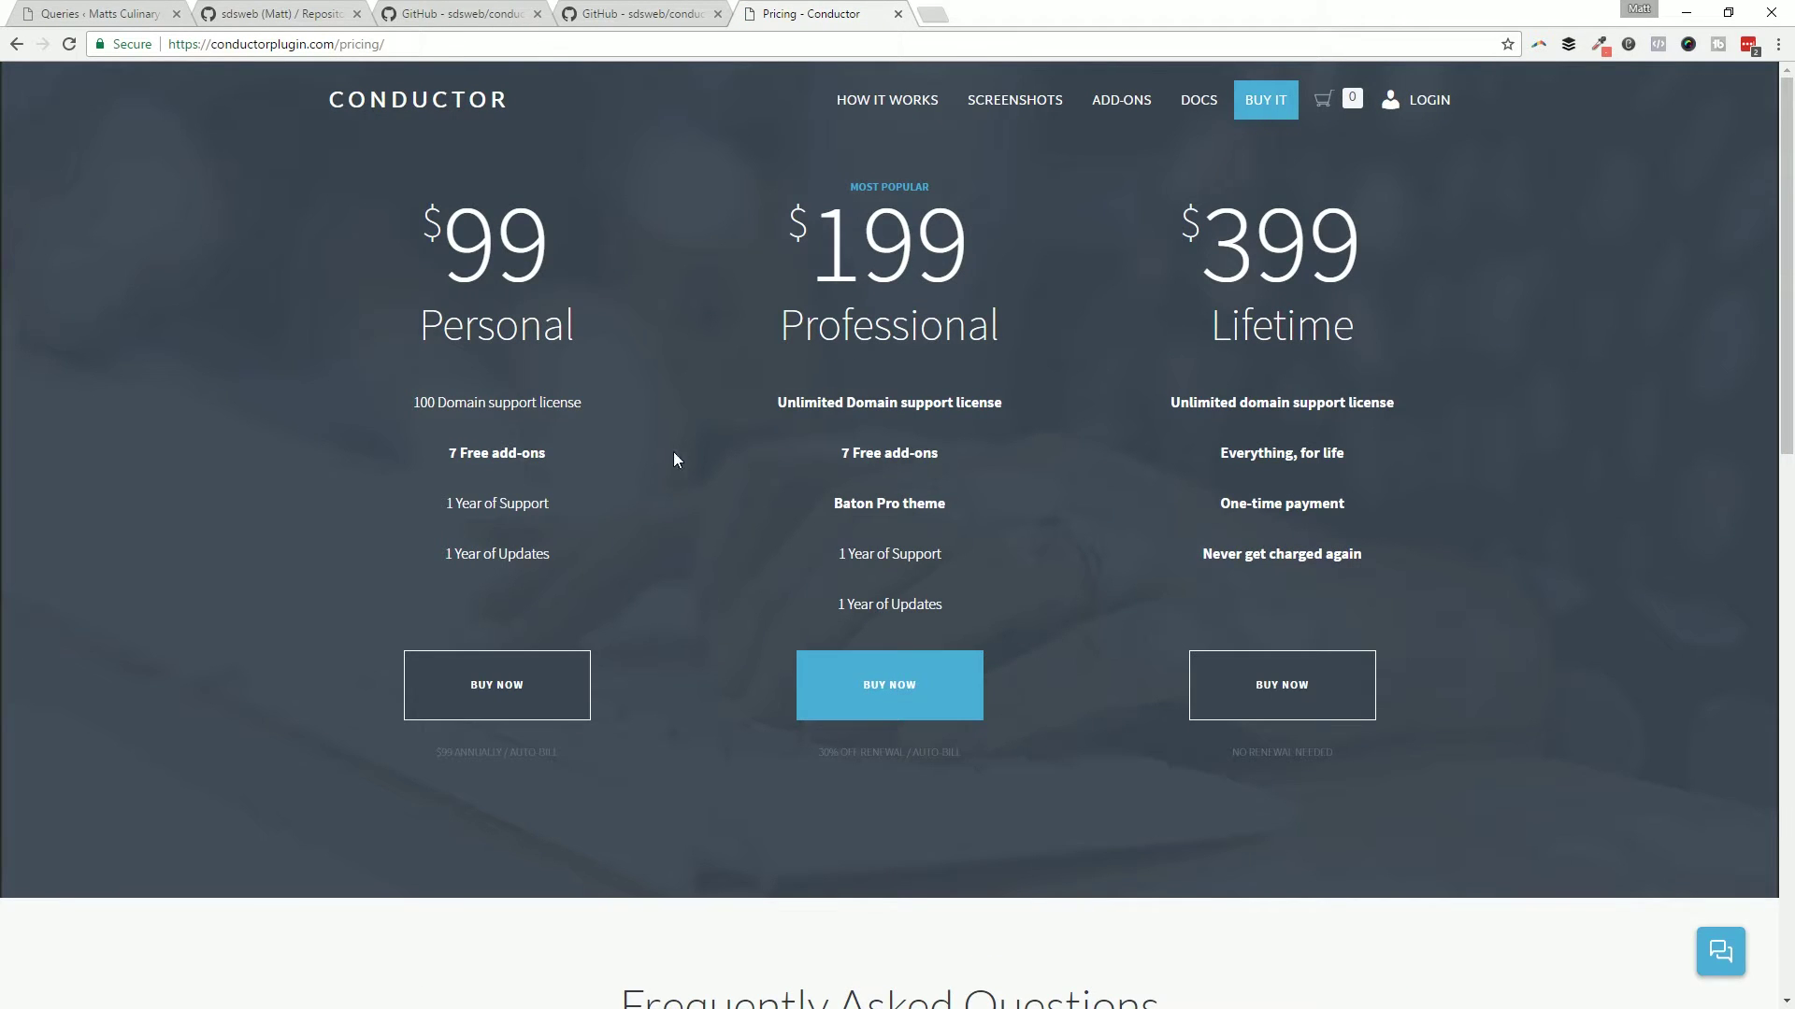
scroll(1505, 490, down, 6)
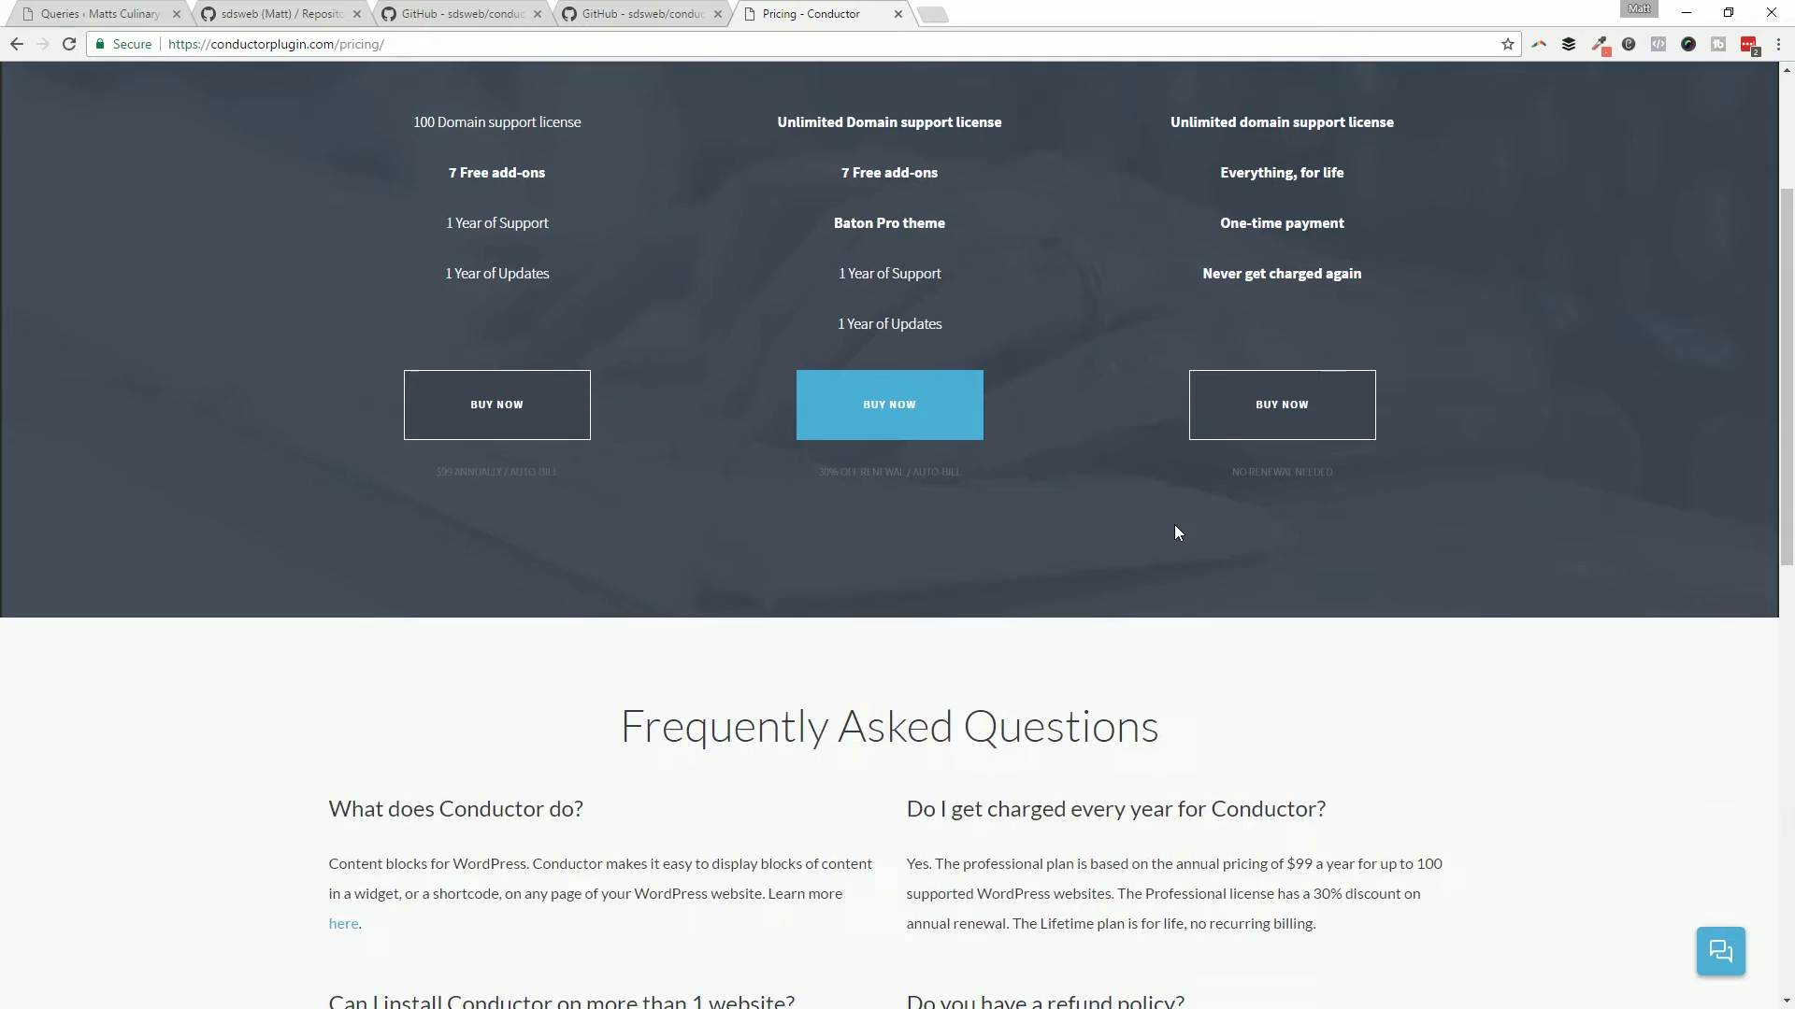
scroll(1124, 495, up, 6)
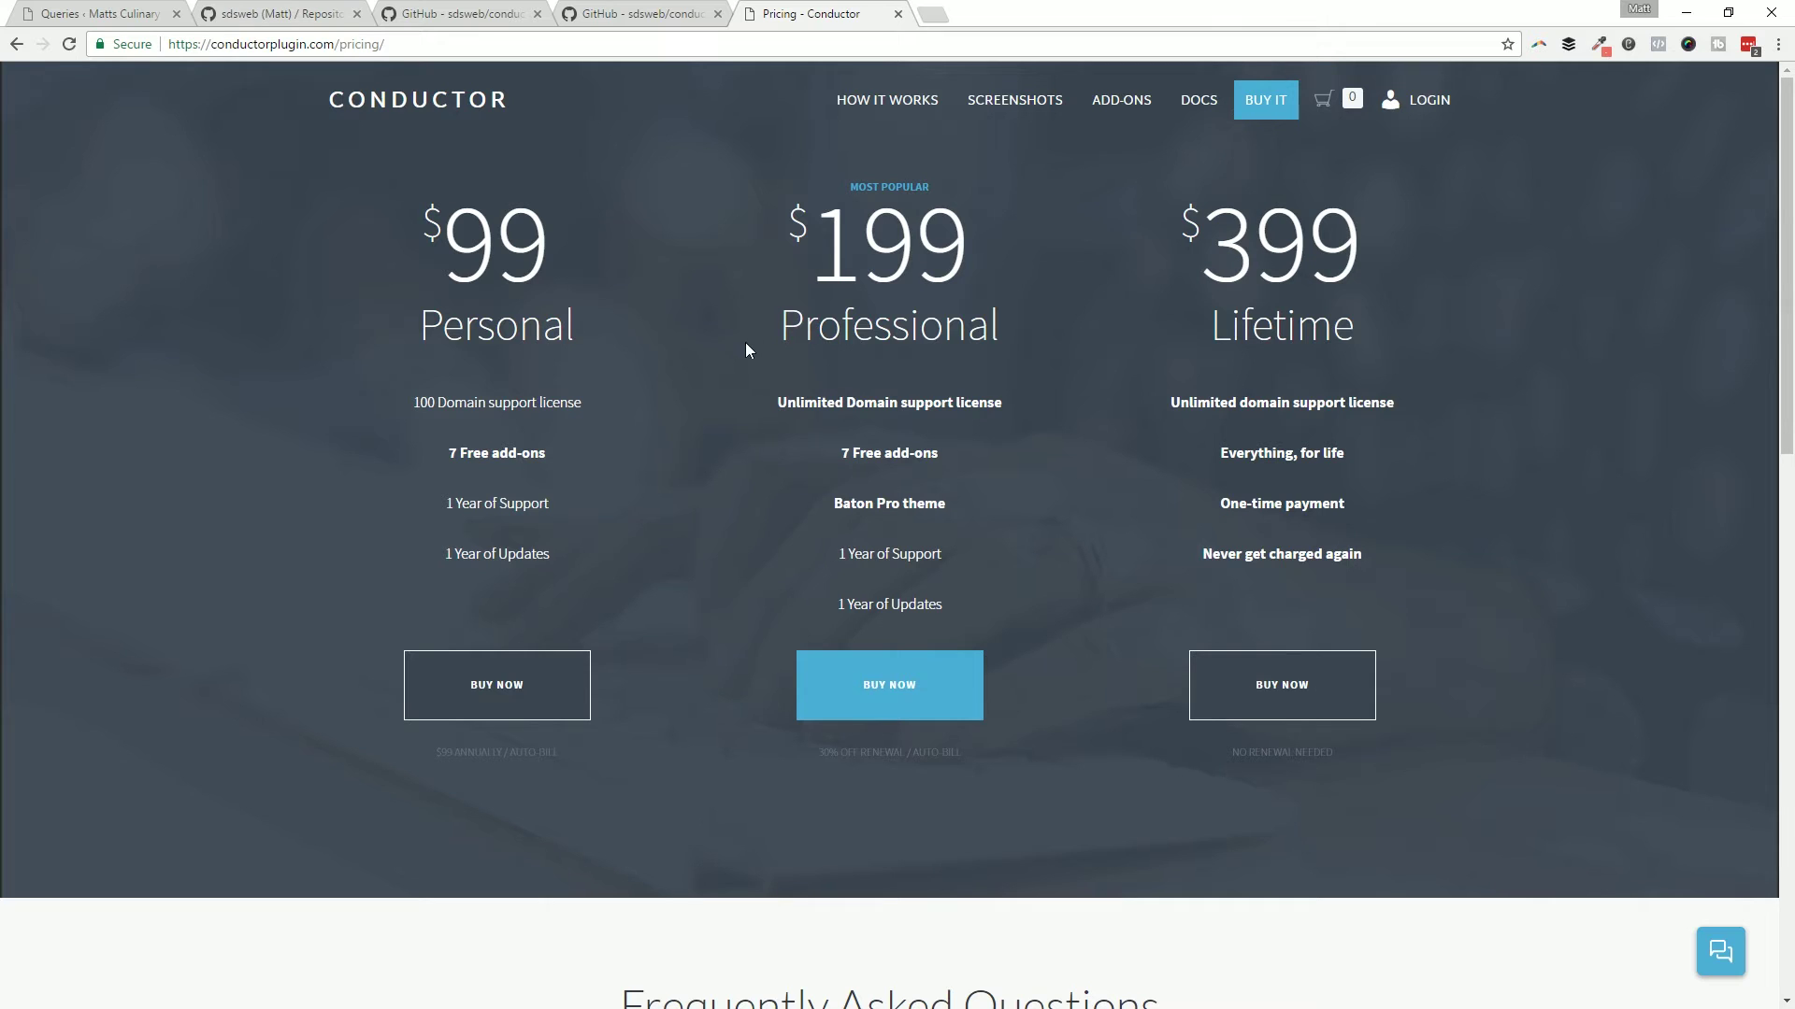
click(460, 13)
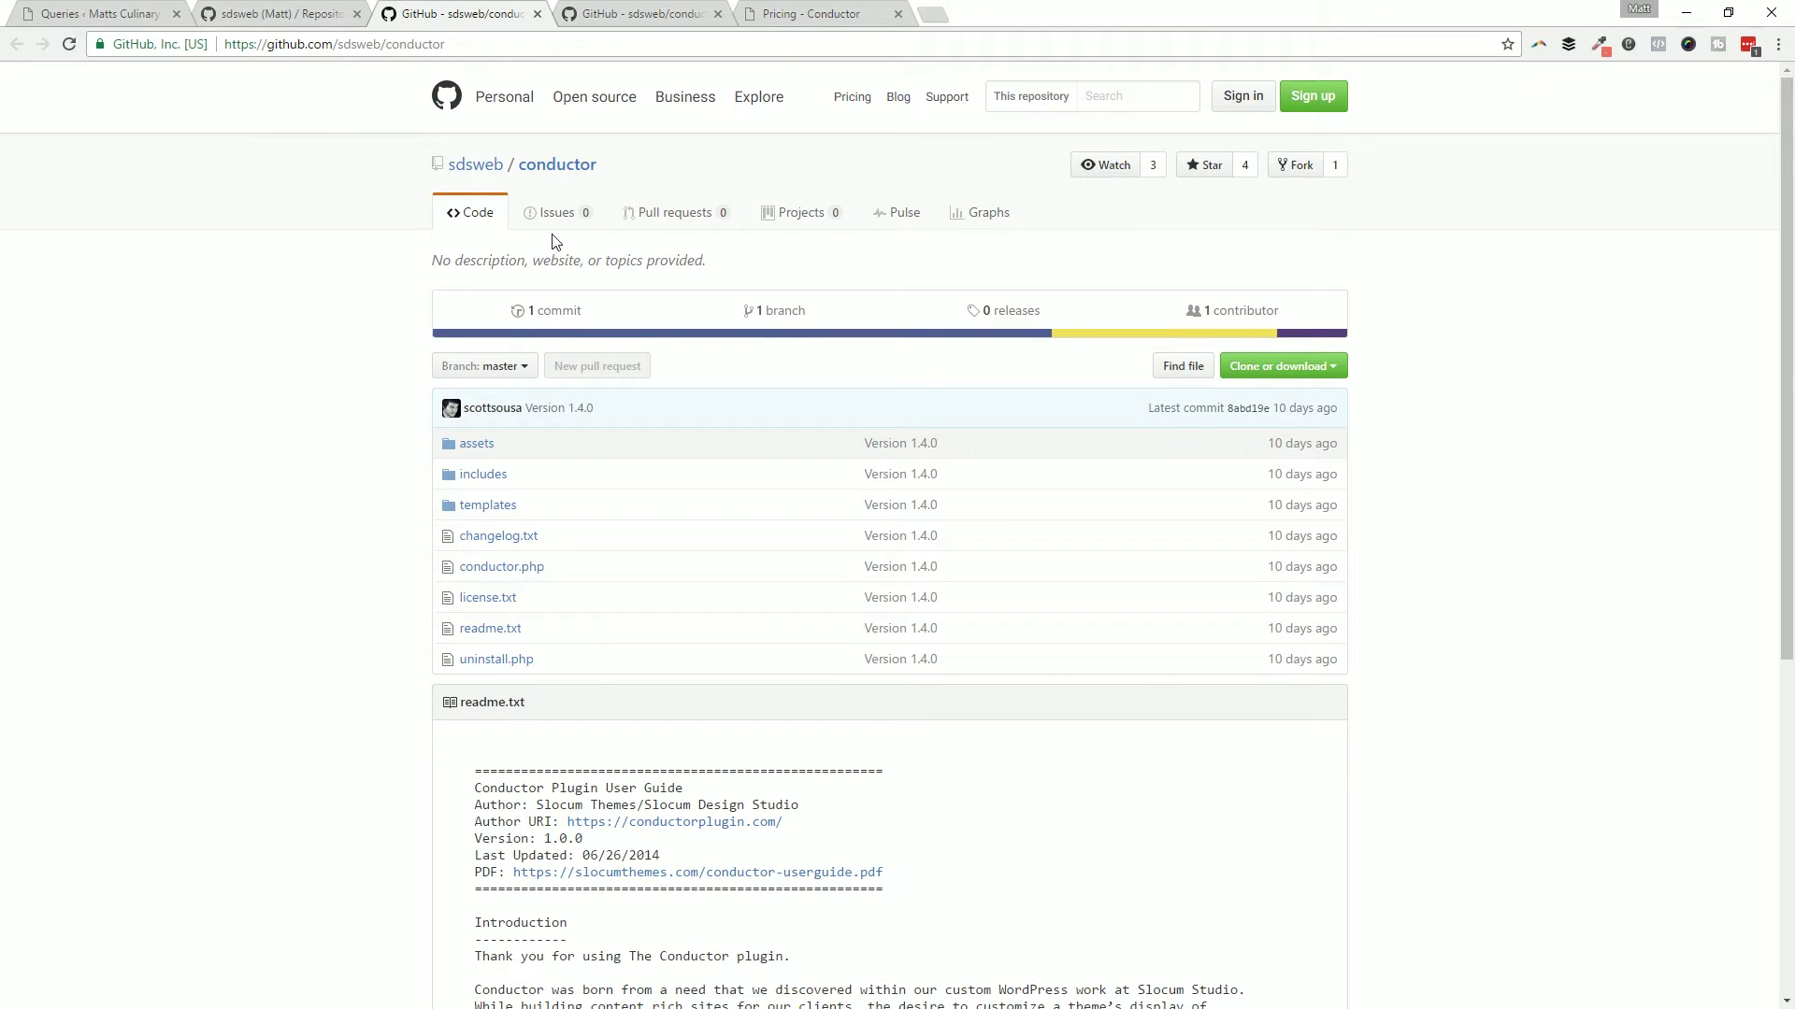
click(701, 21)
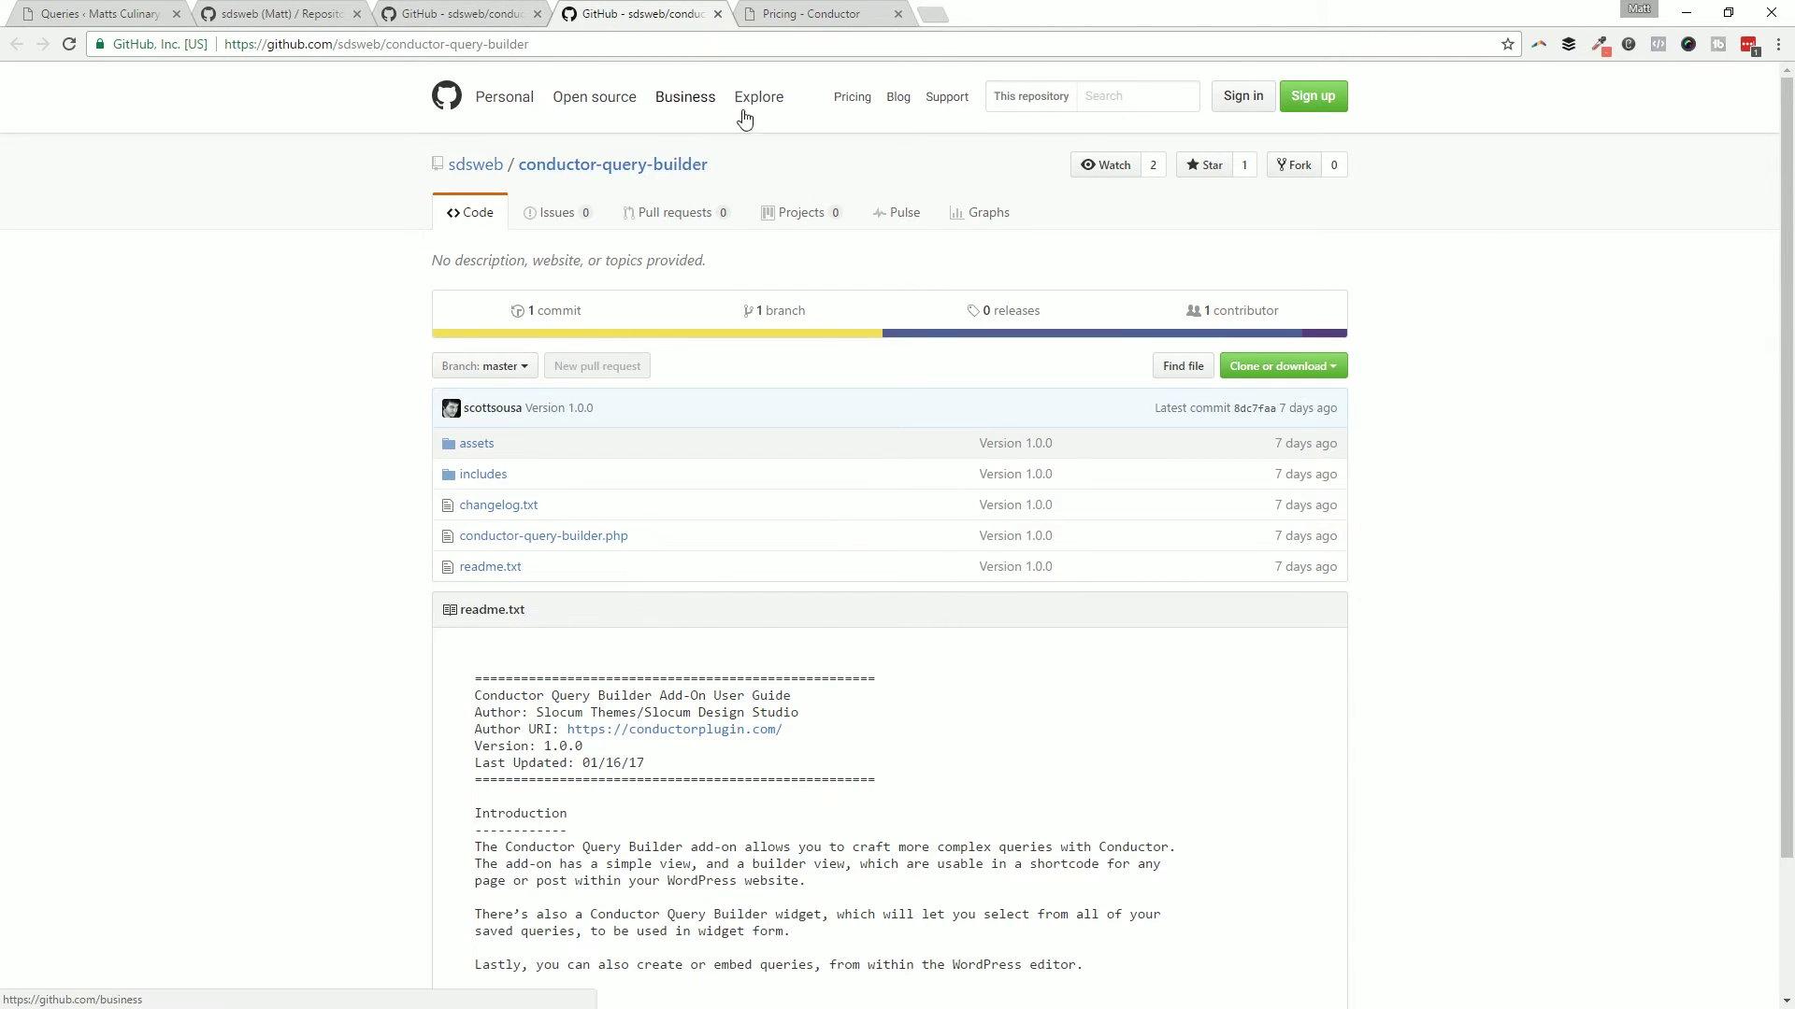
click(846, 15)
Browse the Conductor add-ons catalogue, then return to the sdsweb/conductor GitHub repository.
click(1135, 109)
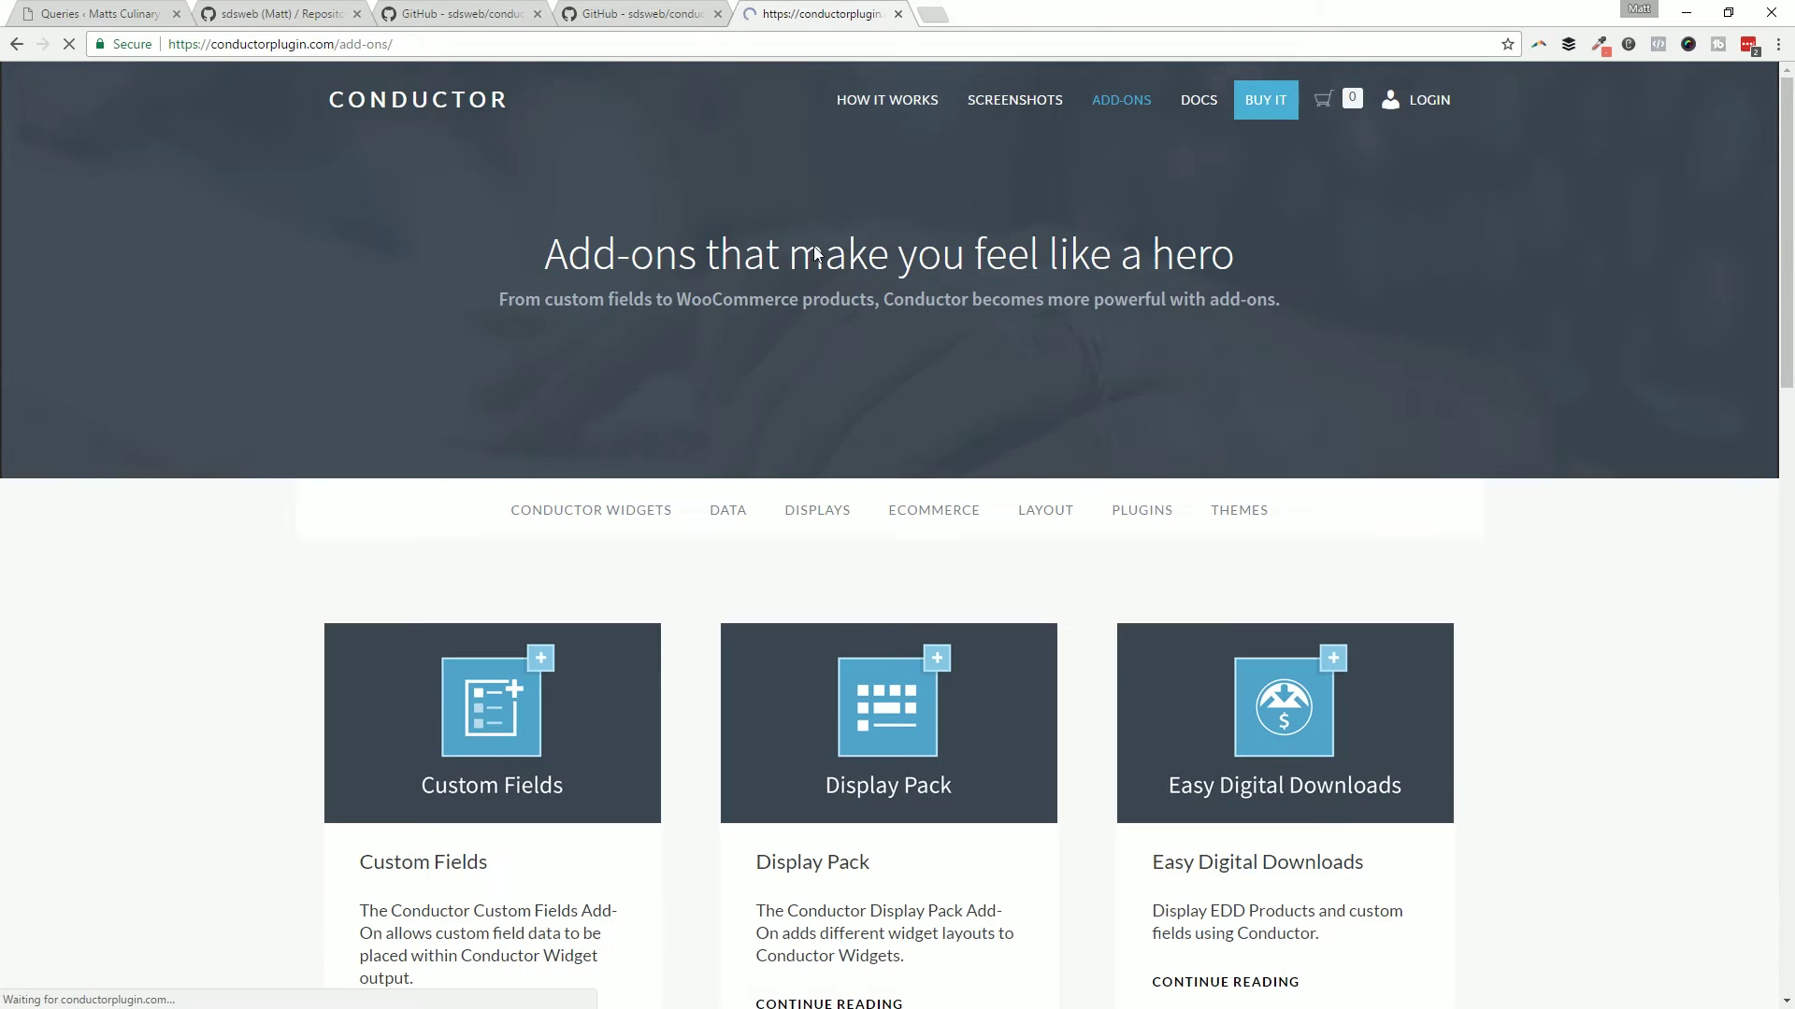
scroll(622, 572, down, 3)
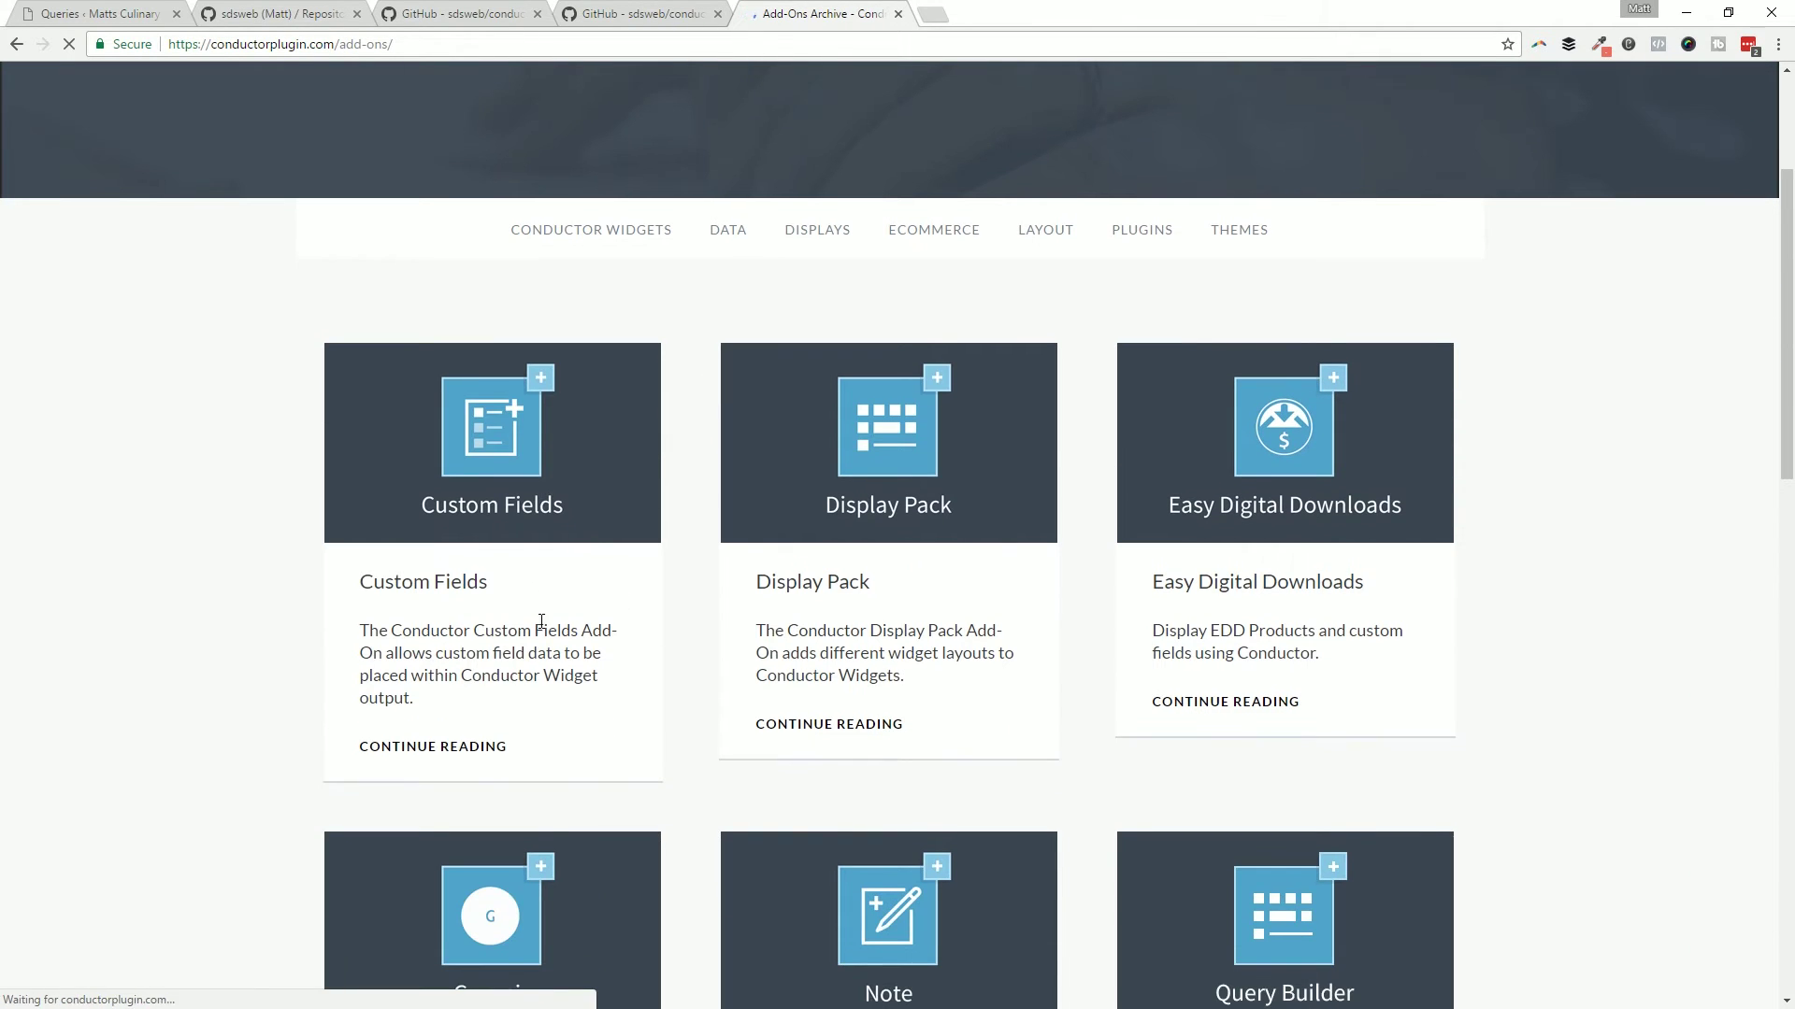
scroll(520, 554, down, 2)
scroll(828, 405, down, 2)
scroll(1106, 452, up, 2)
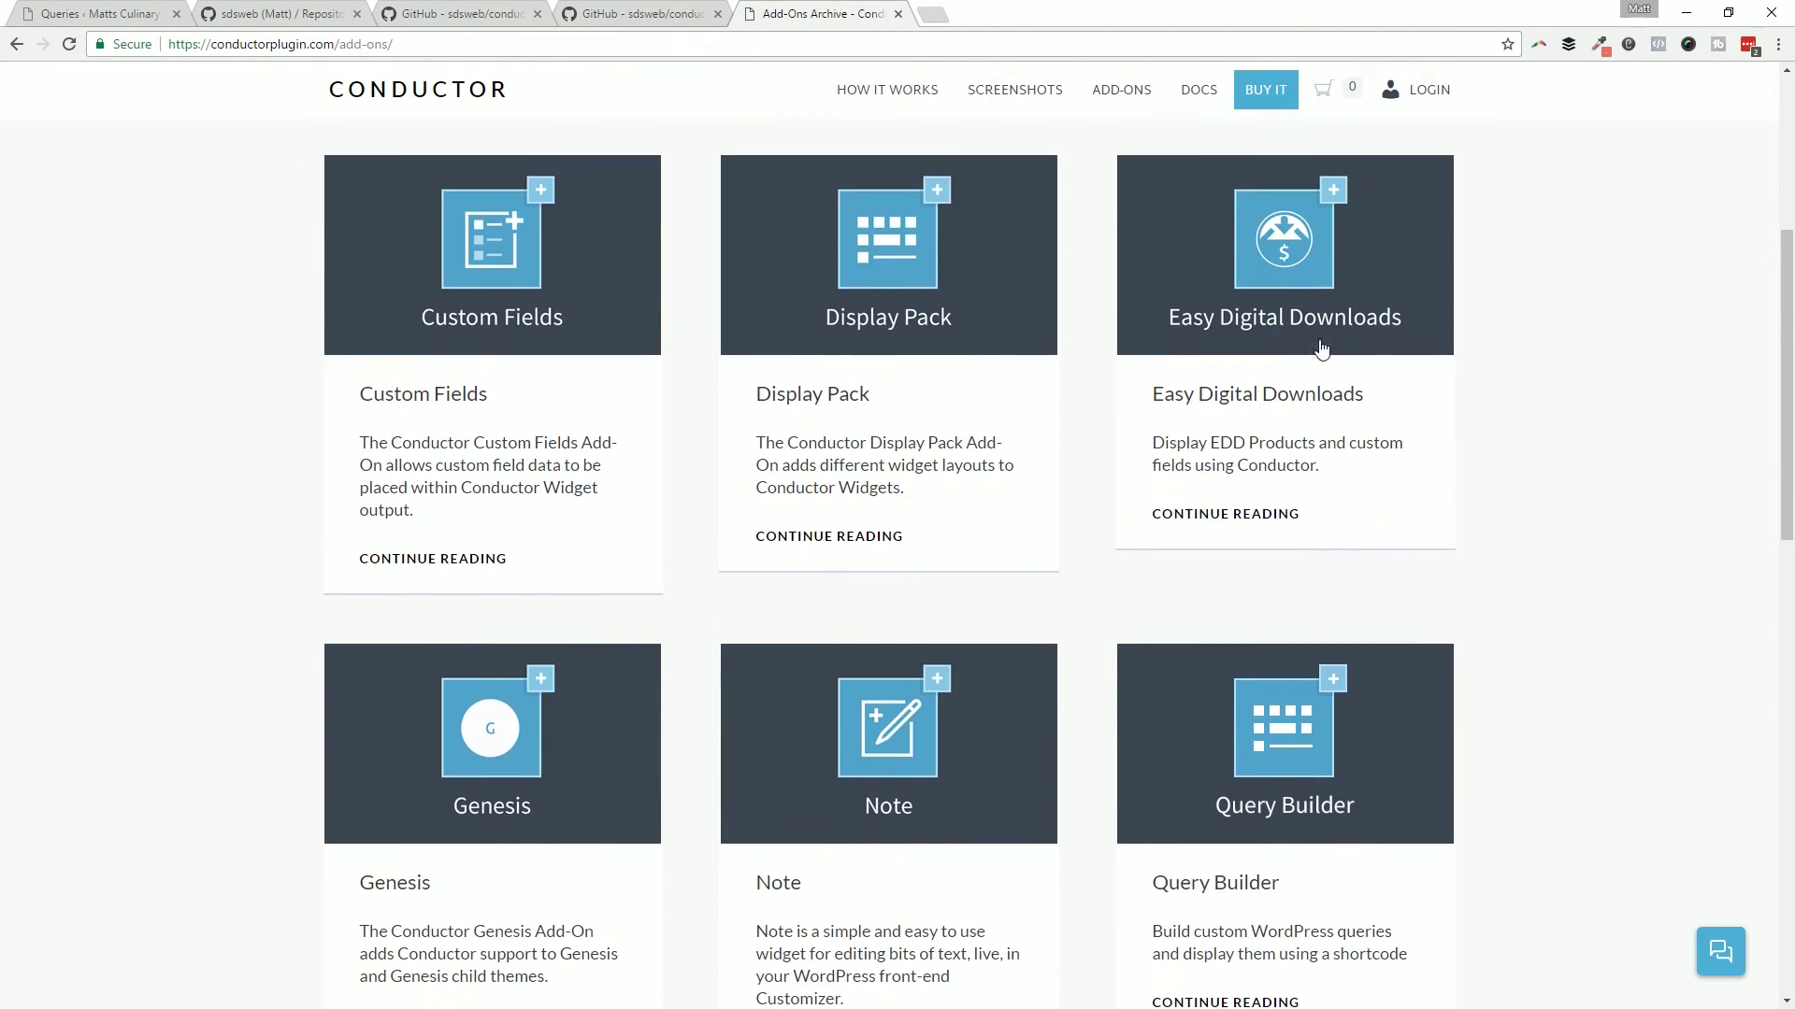
scroll(808, 687, down, 3)
scroll(808, 687, down, 3)
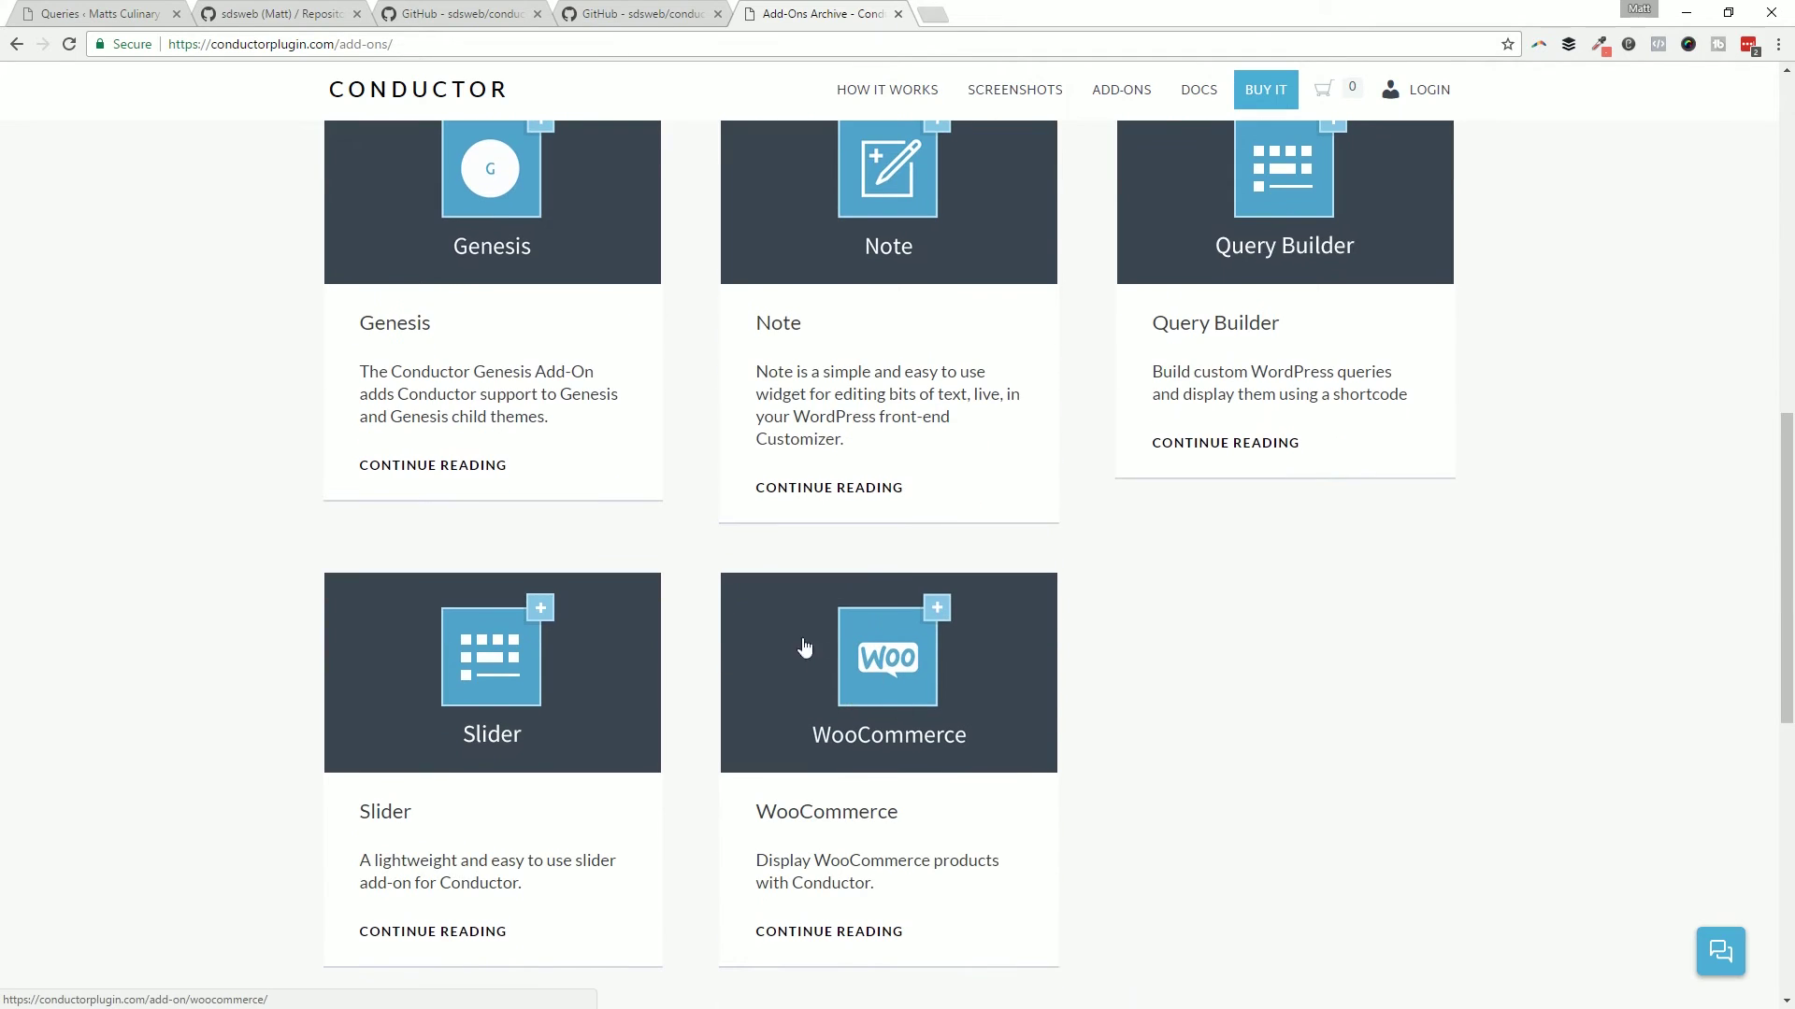
scroll(724, 649, up, 9)
scroll(720, 598, up, 2)
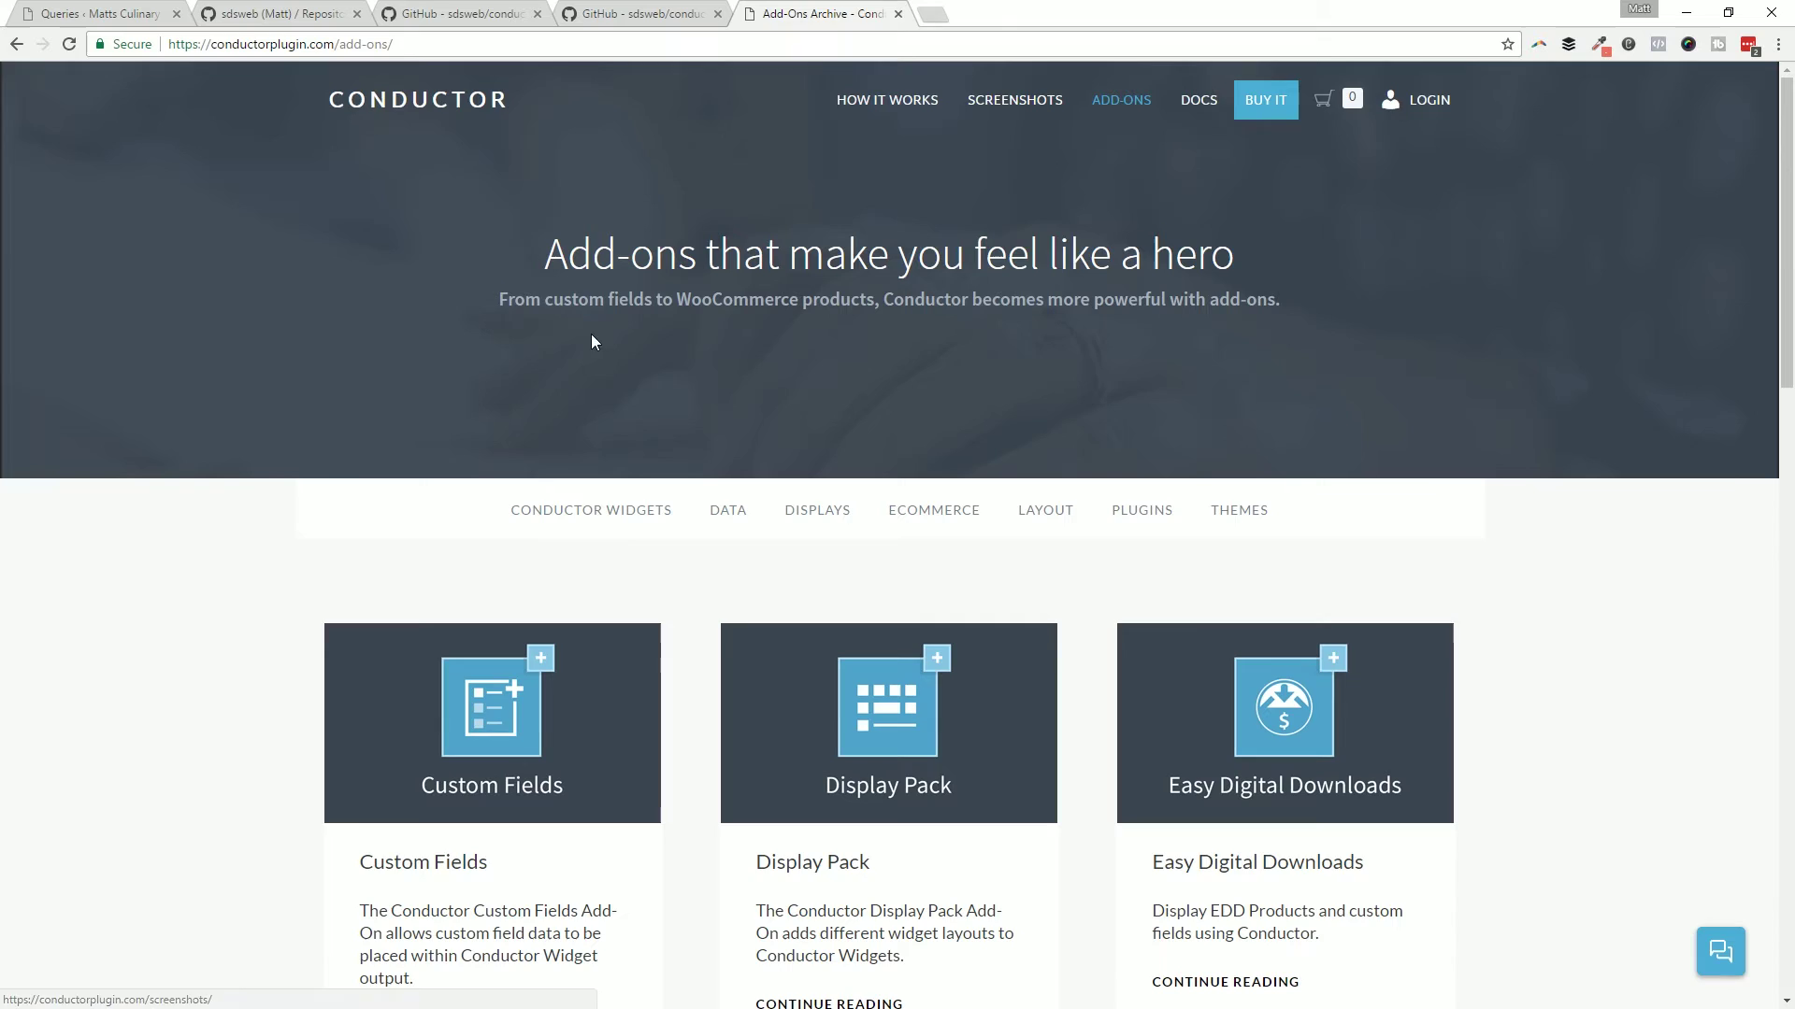
click(463, 14)
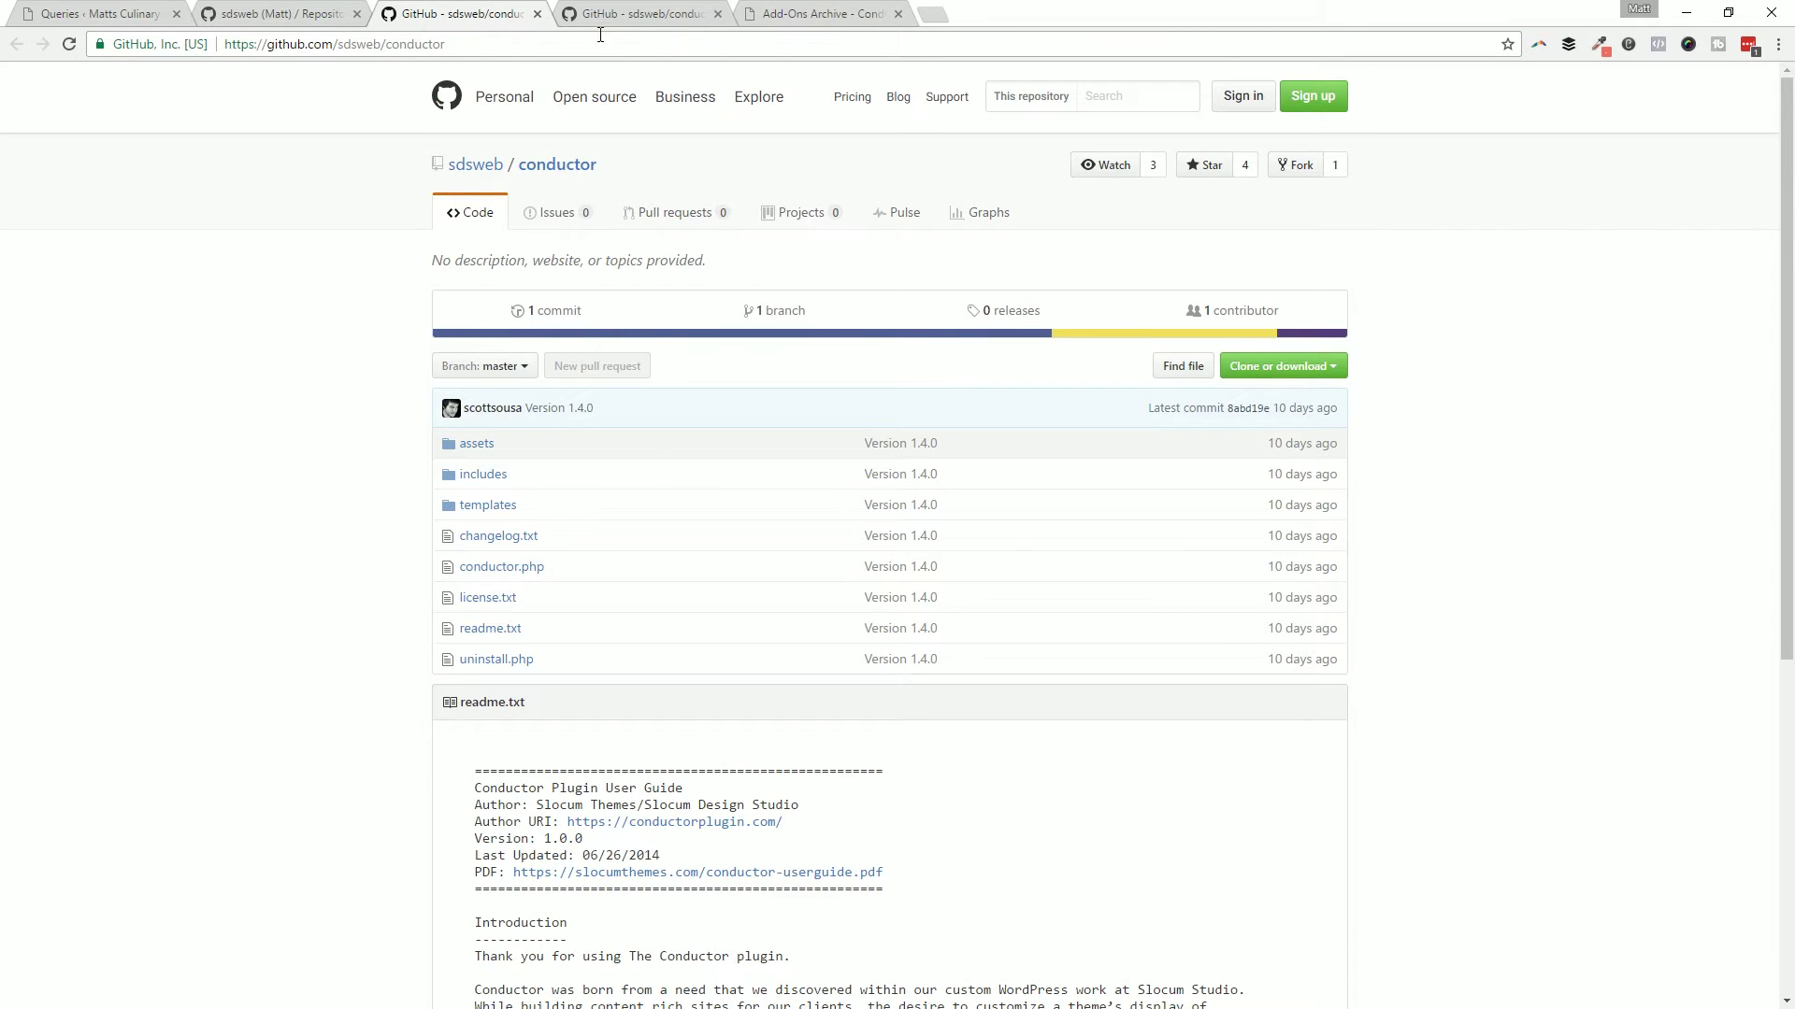
Glance at the conductor-query-builder repository, then view the conductor repository's Issues page.
click(580, 10)
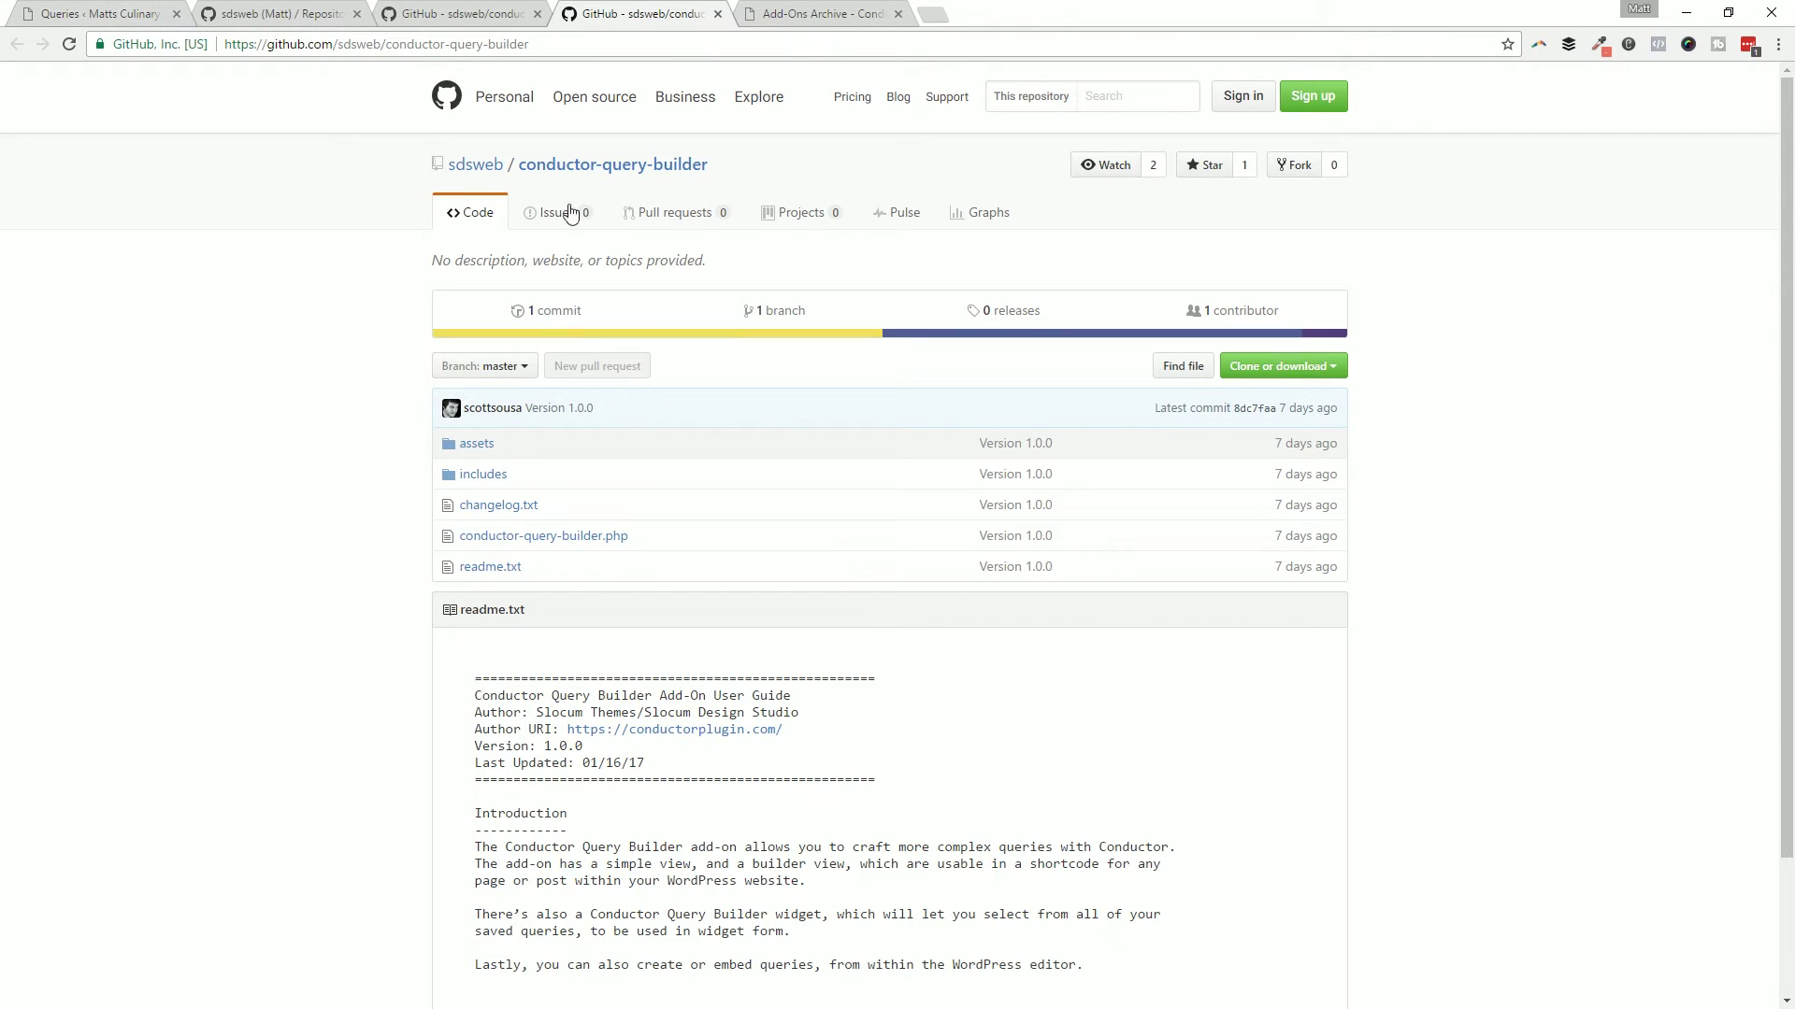
click(482, 11)
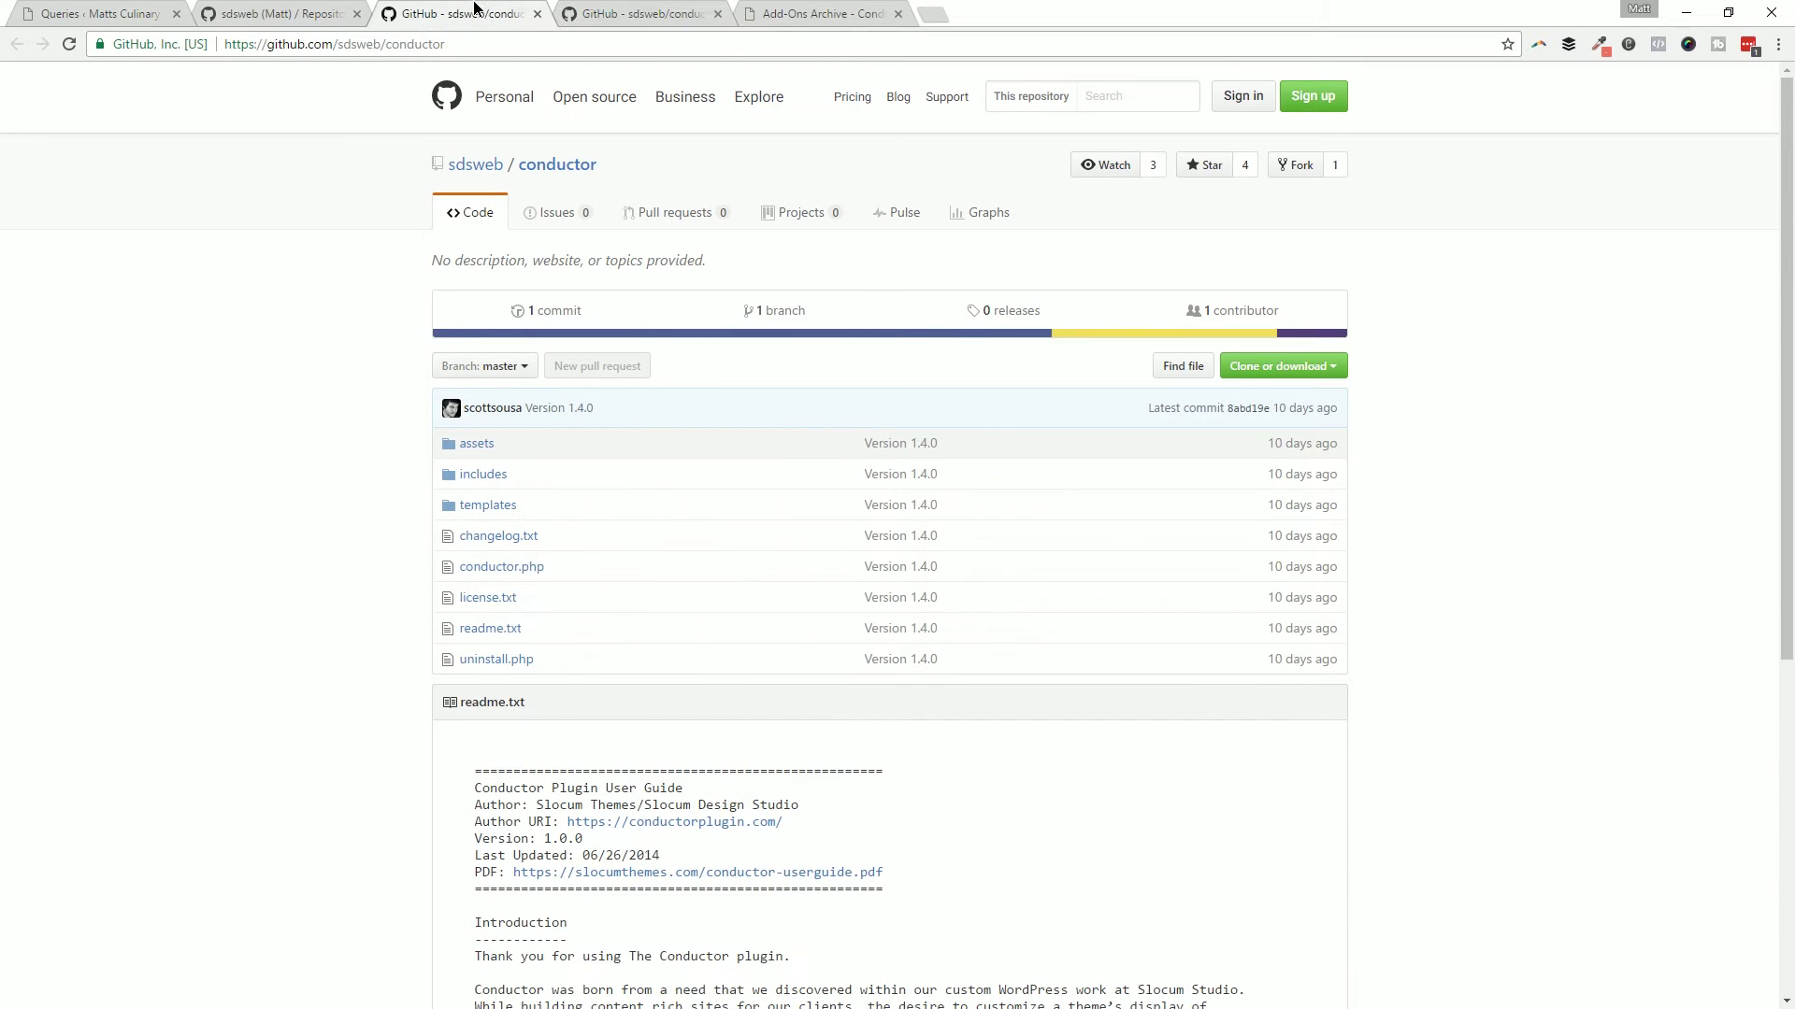
click(561, 226)
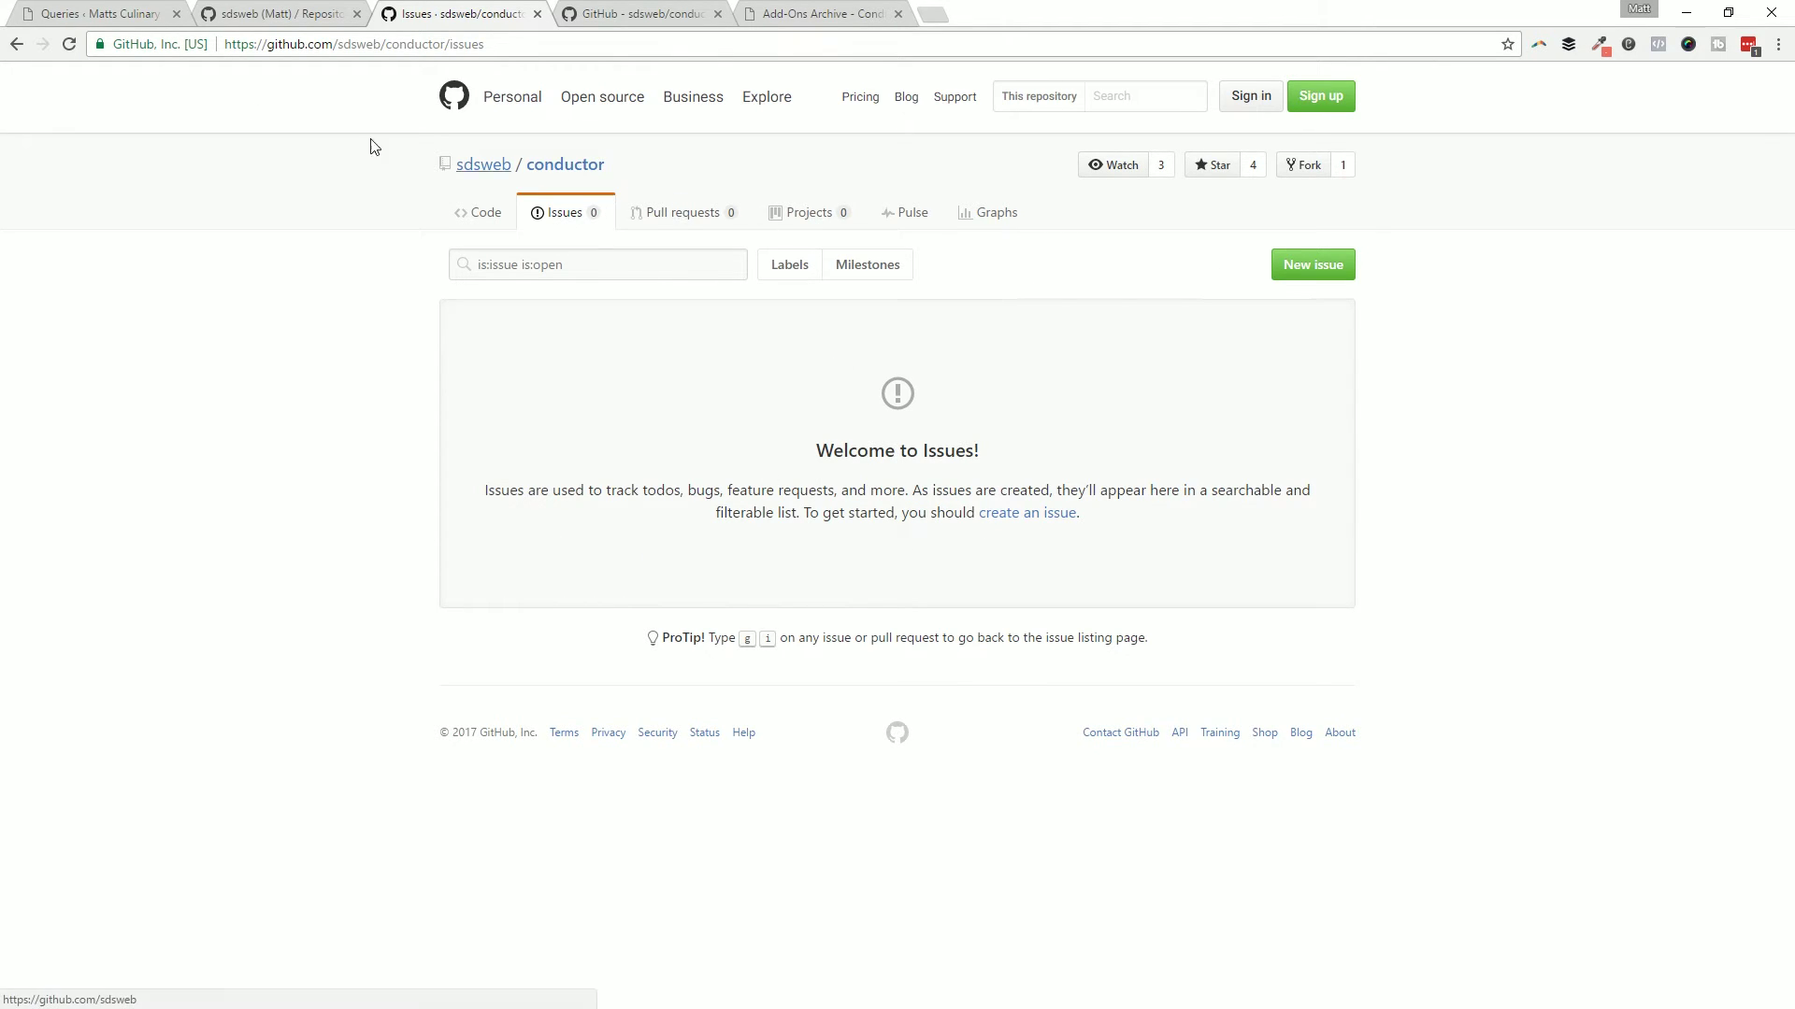
Back in WordPress, look through the add-on cards on the Conductor Add-Ons admin page.
click(84, 11)
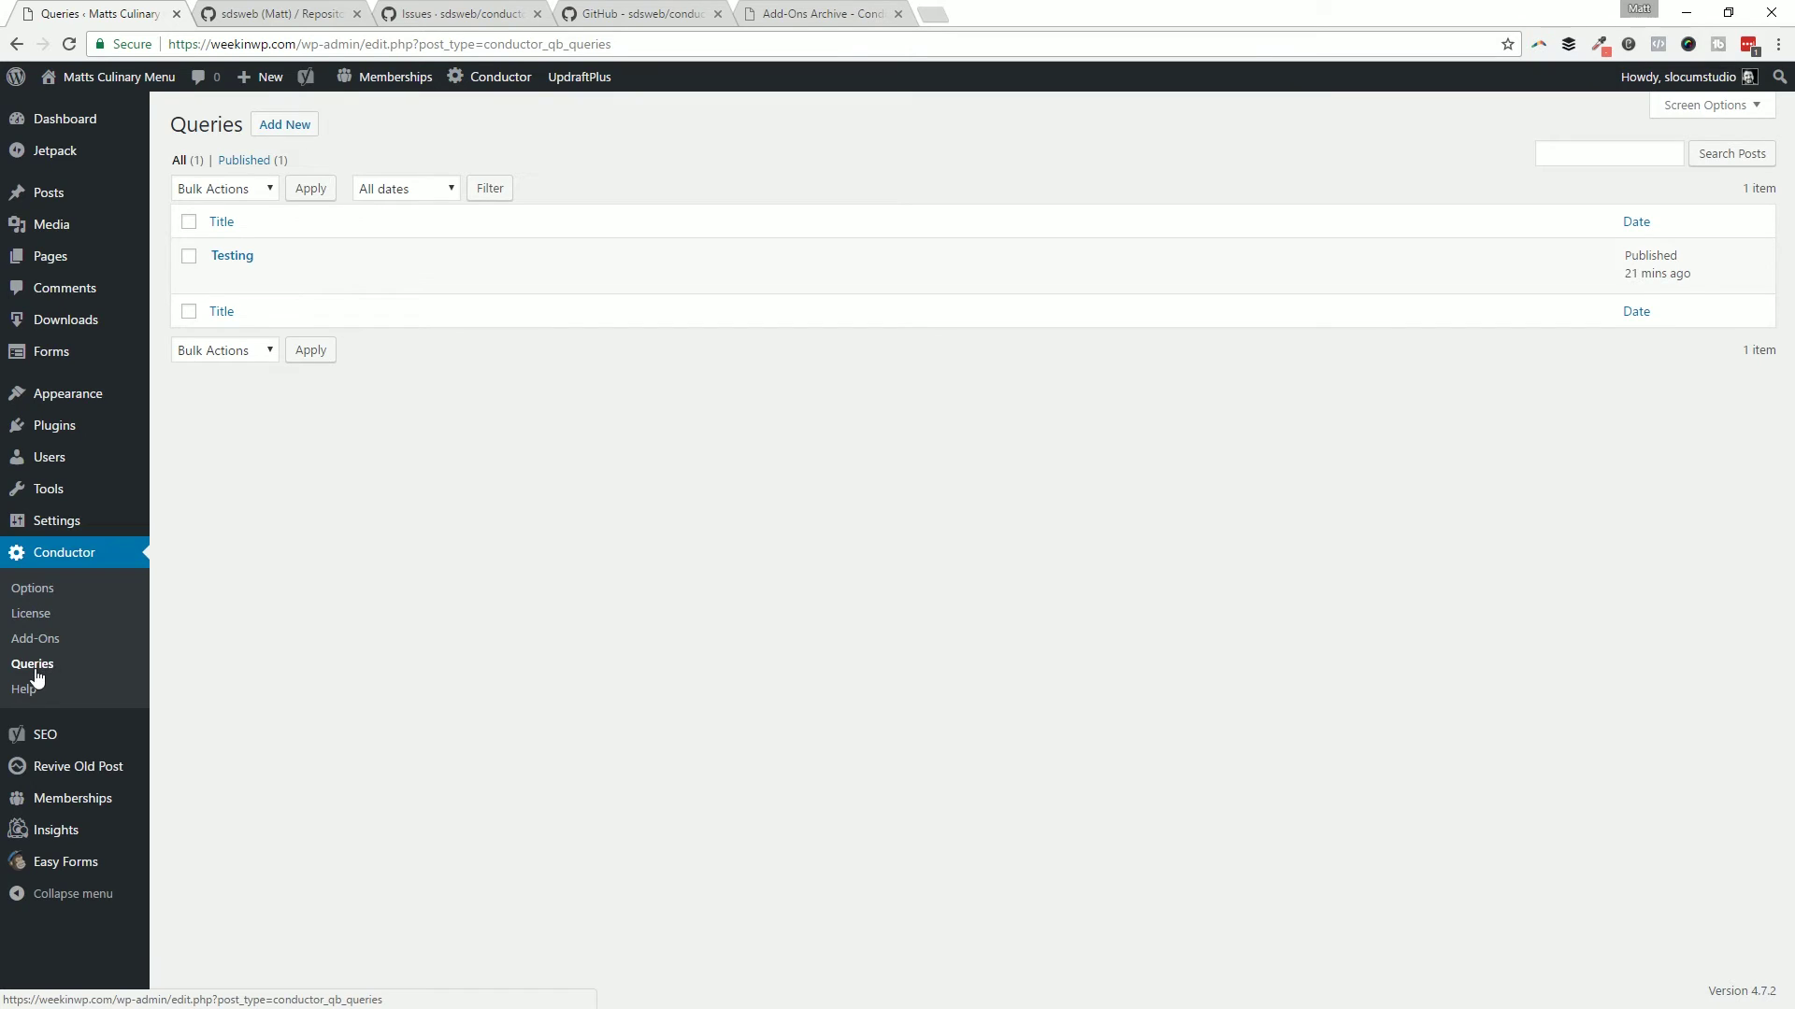
click(44, 640)
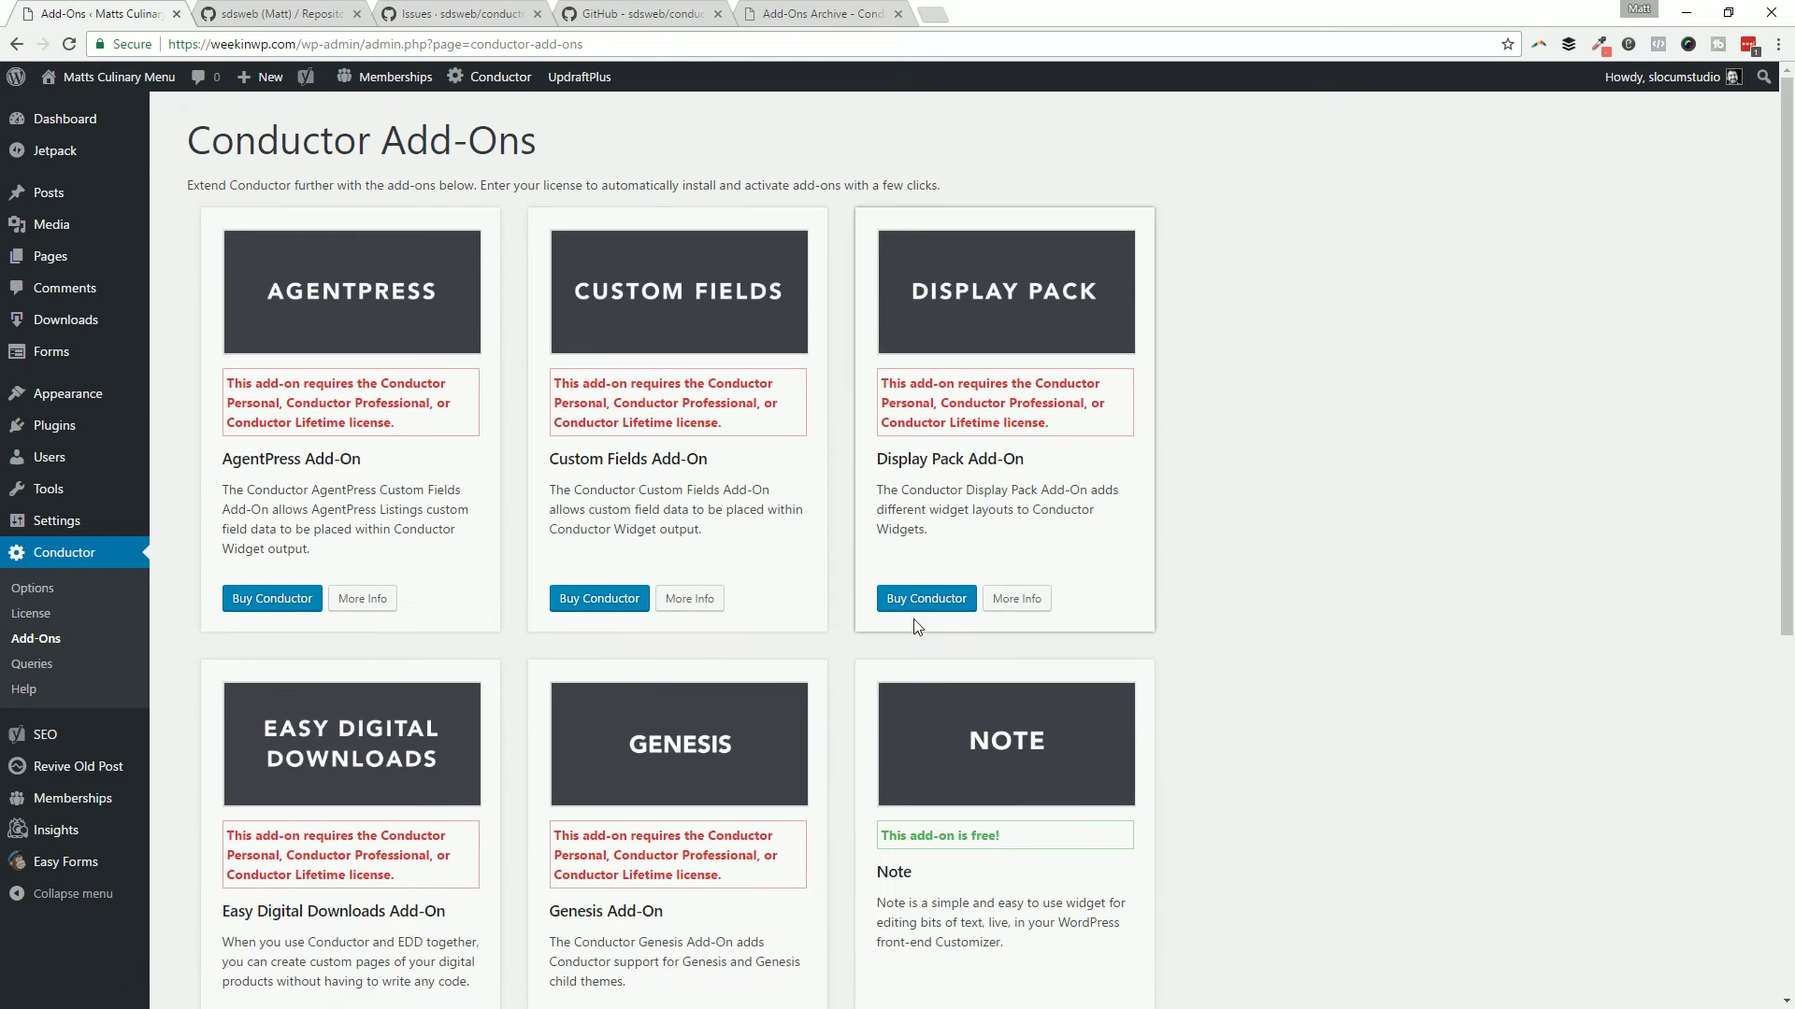
scroll(799, 824, down, 3)
scroll(596, 789, down, 3)
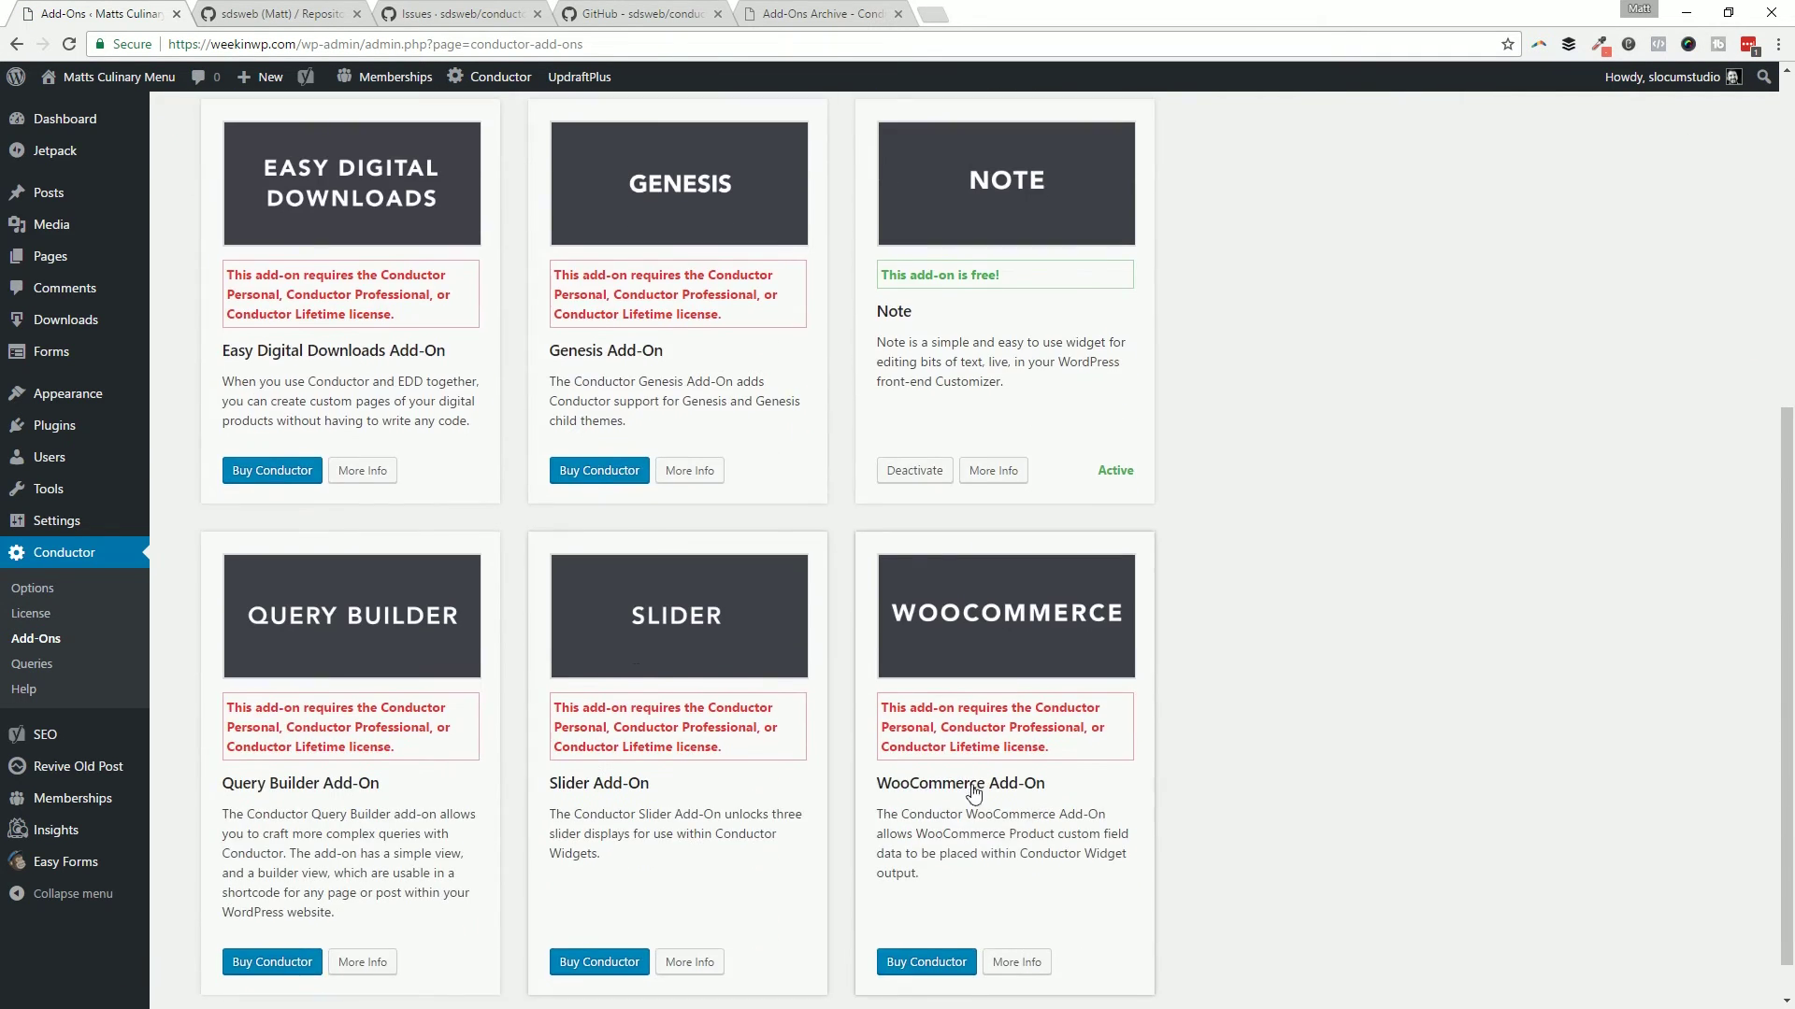
scroll(960, 835, up, 6)
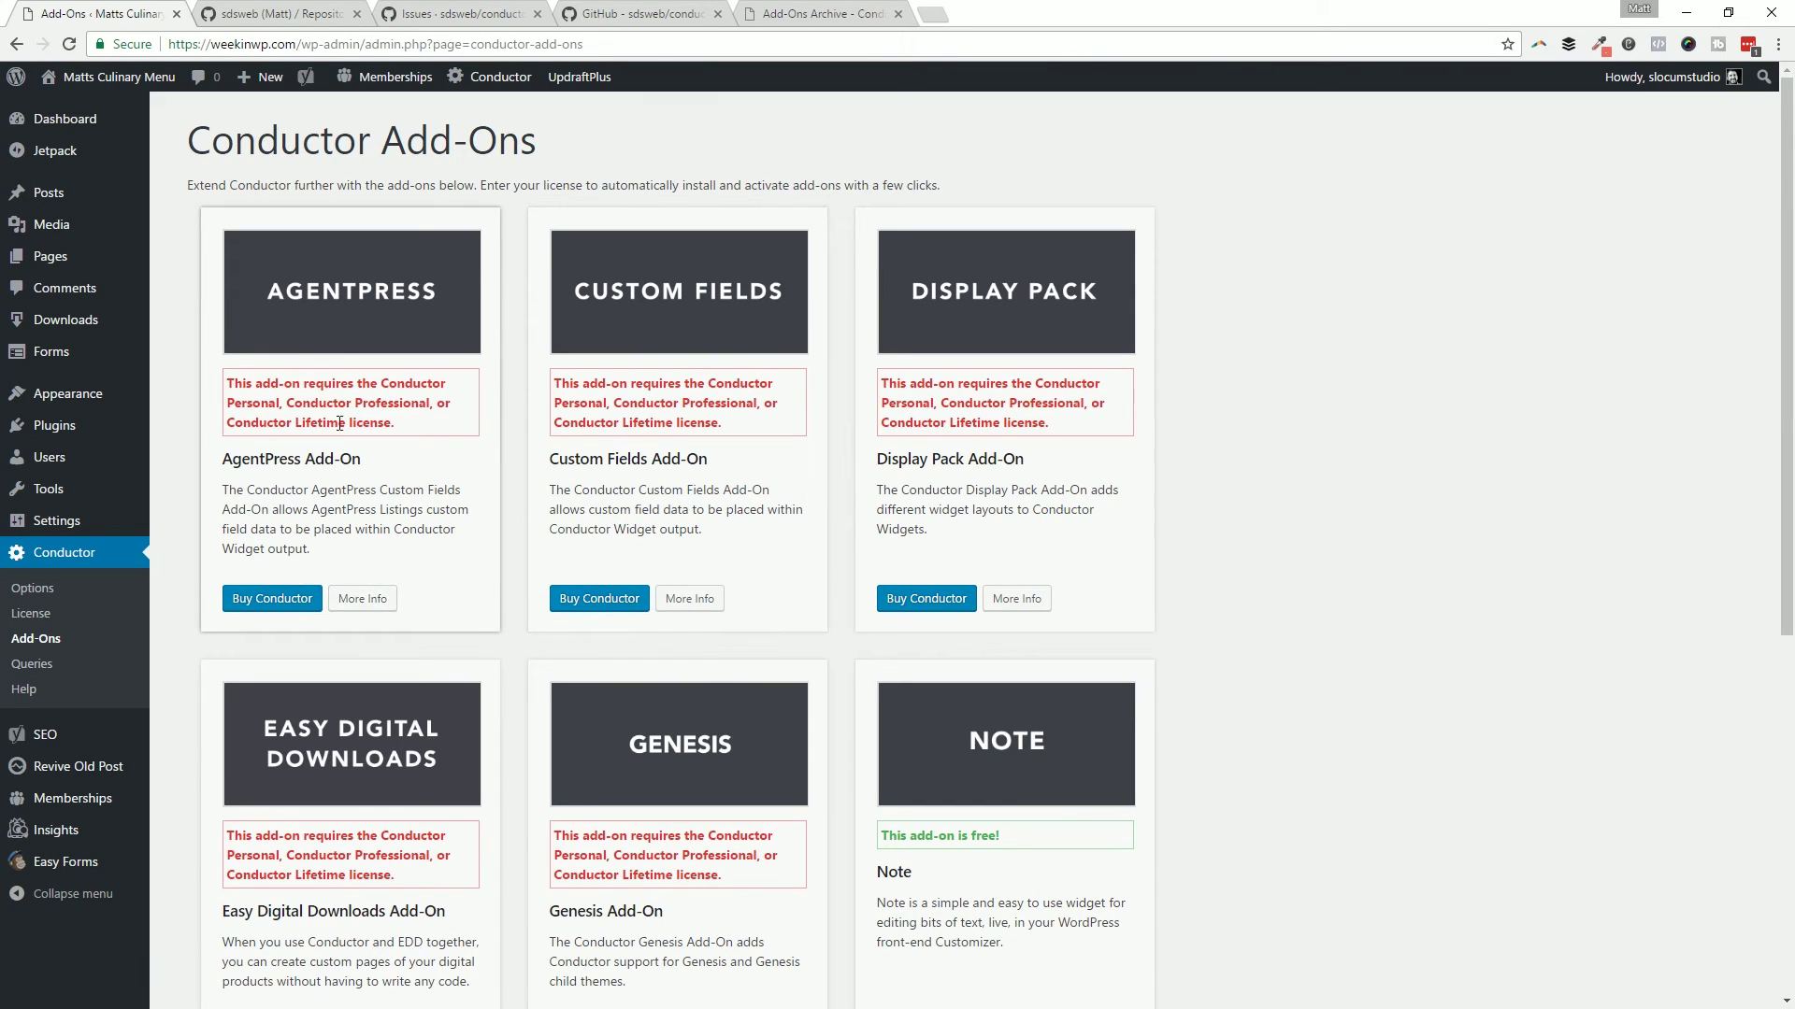
scroll(374, 579, down, 5)
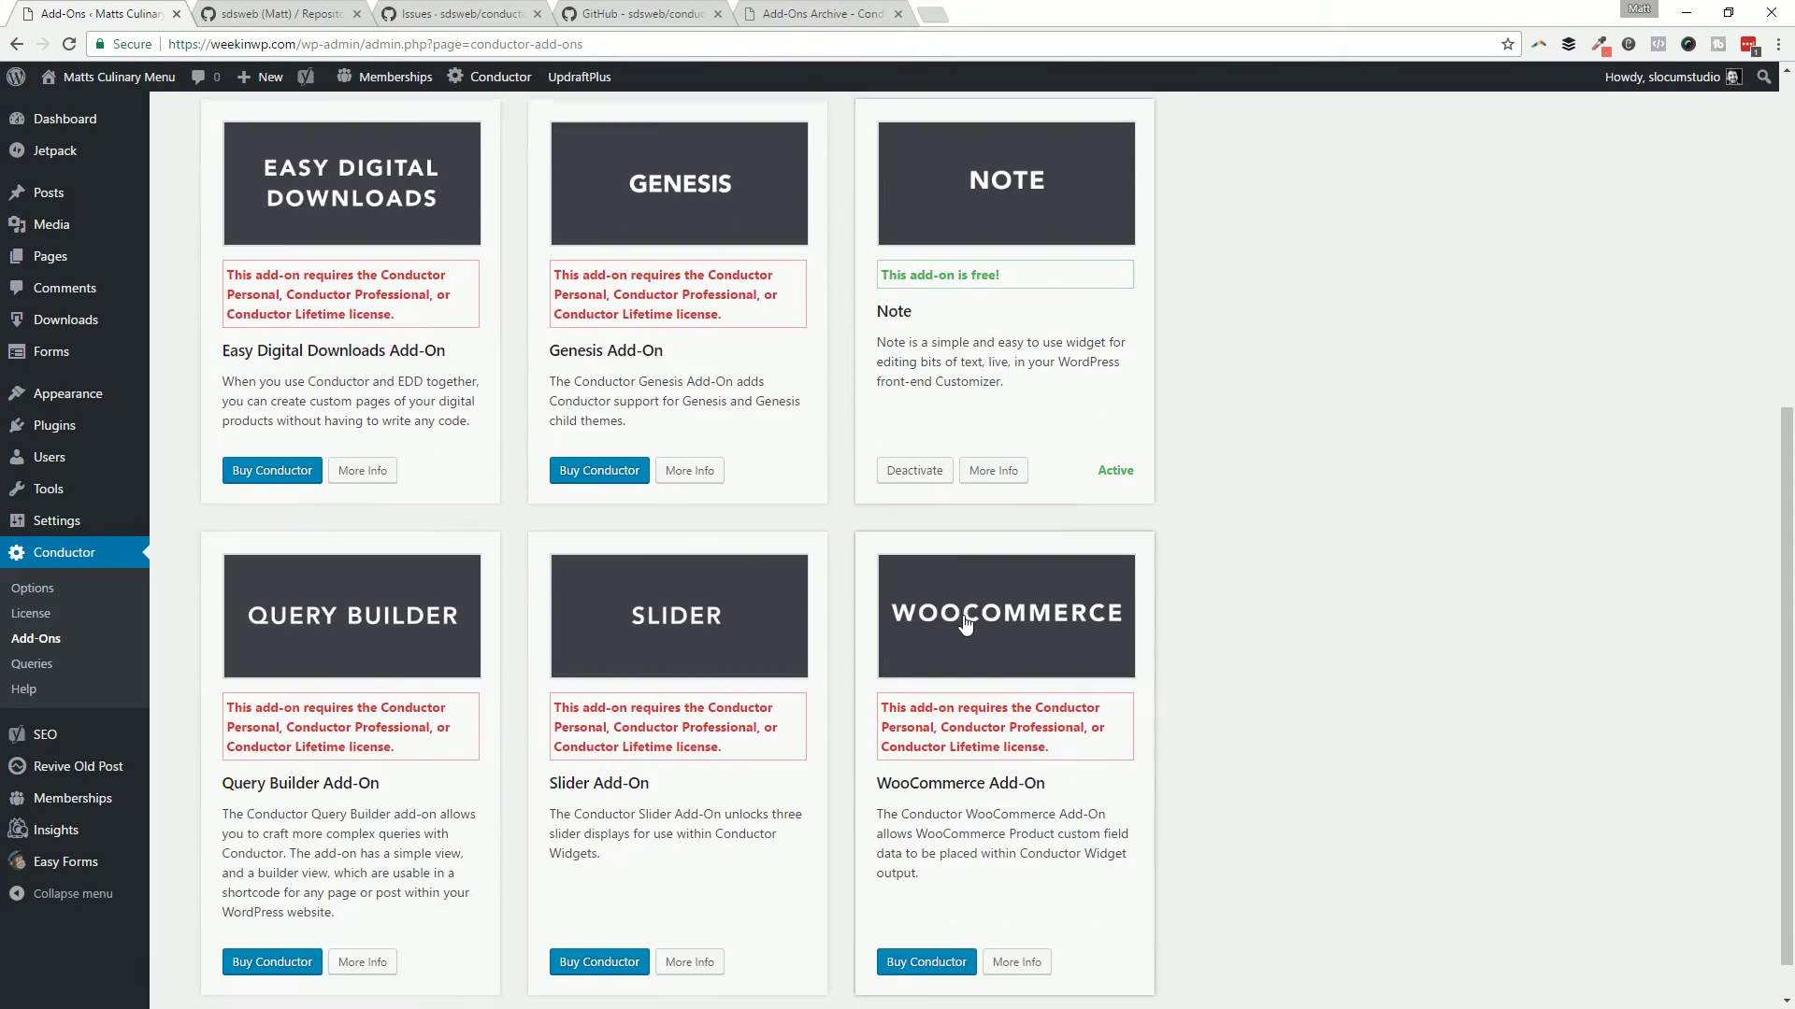
scroll(448, 766, up, 5)
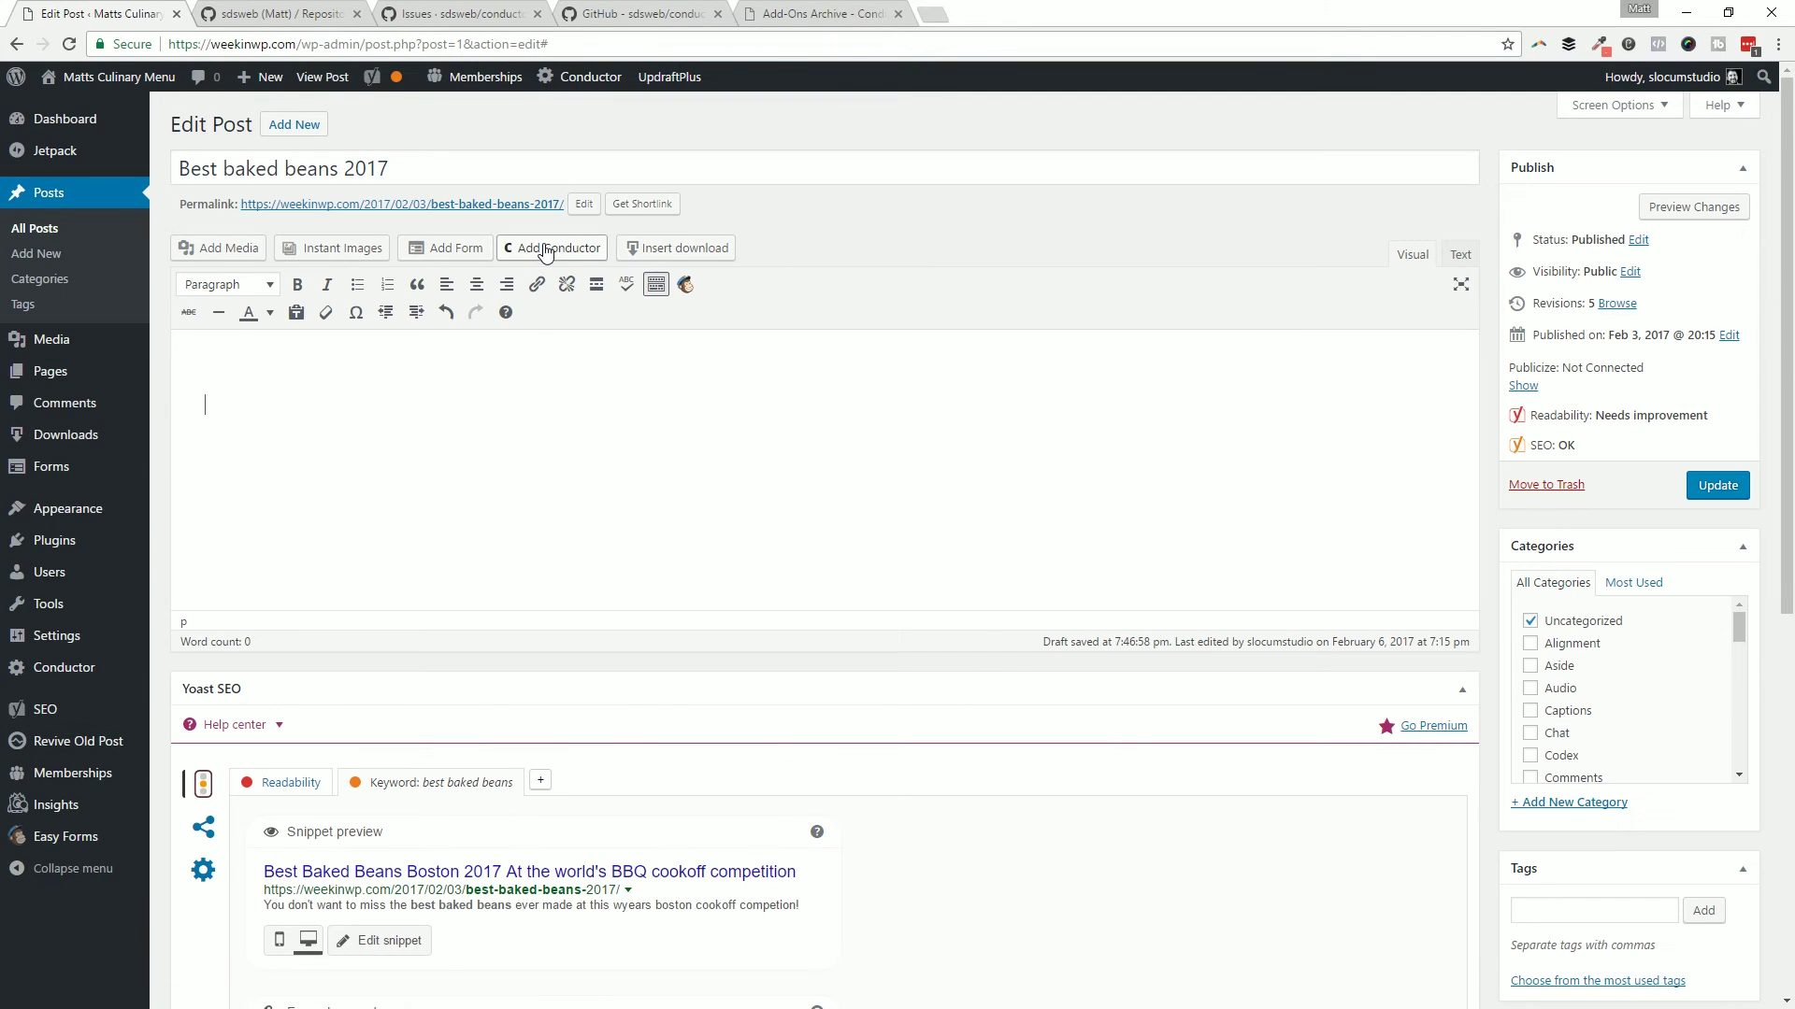
Start a brand-new Conductor query from the post and title it 'New Test'.
click(545, 250)
click(638, 245)
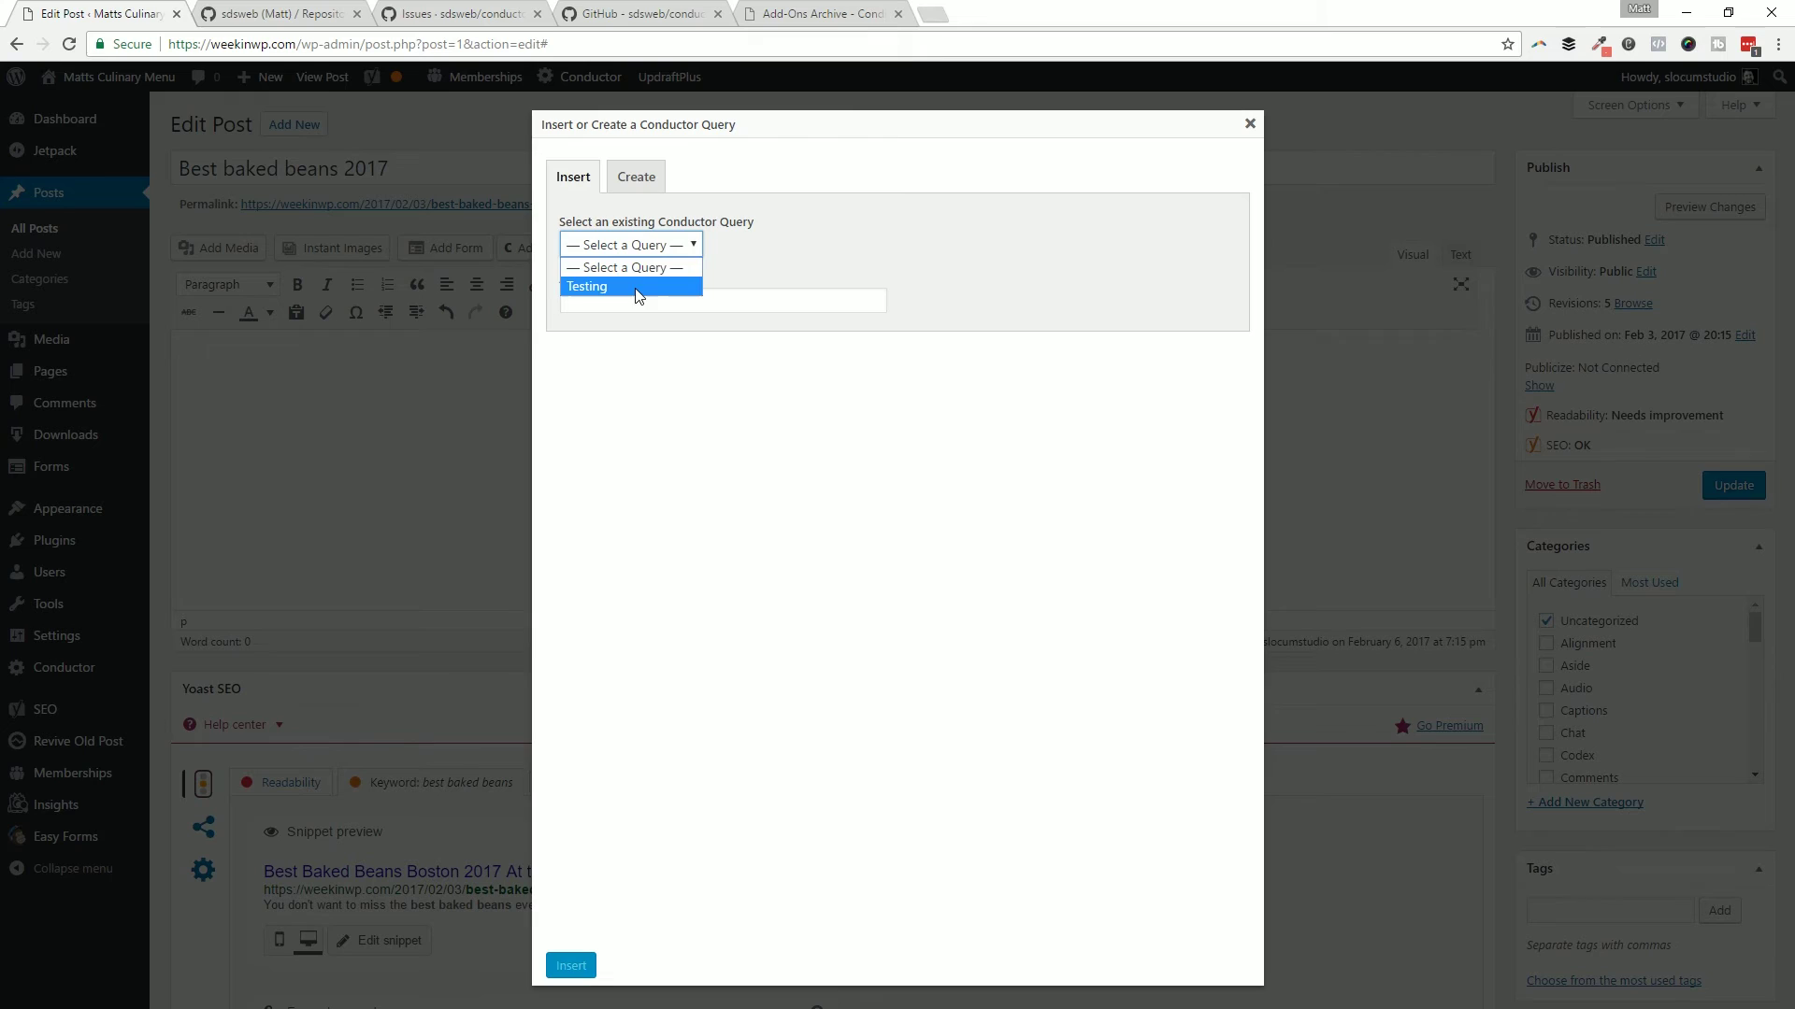
click(637, 177)
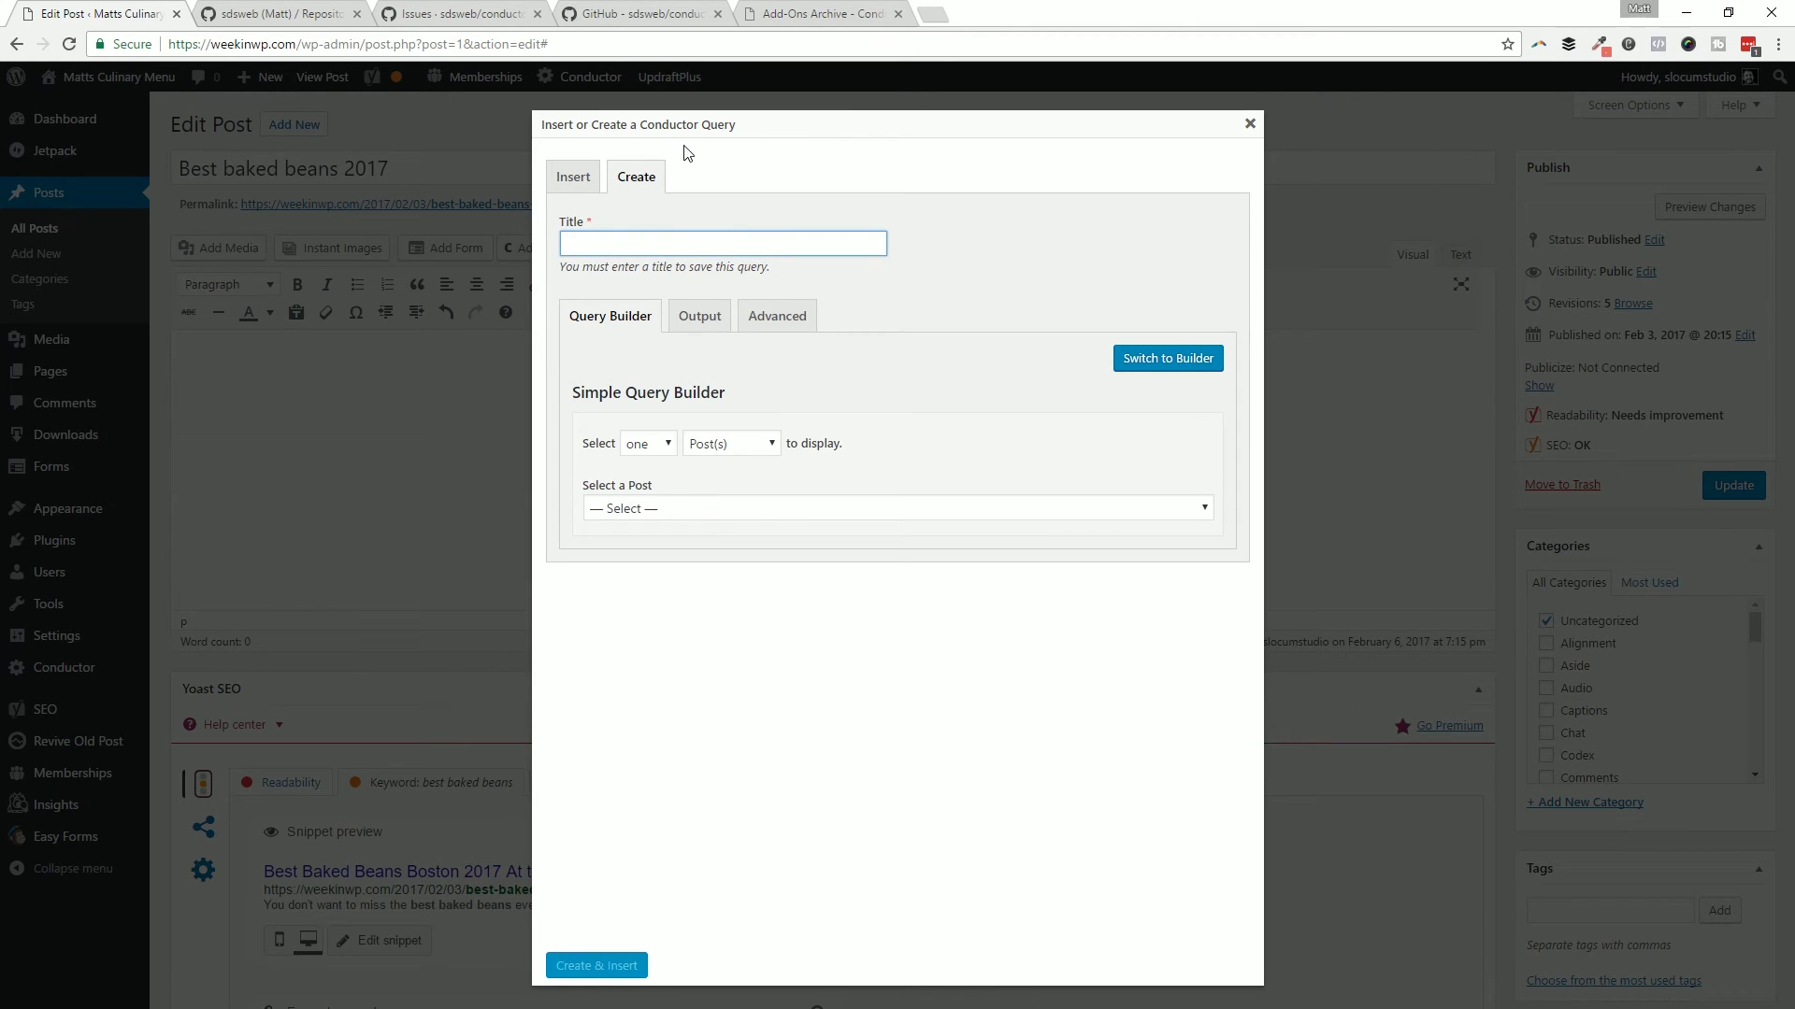
text(New Test)
Set the query to display many posts, after briefly trying the advanced builder view.
click(1159, 366)
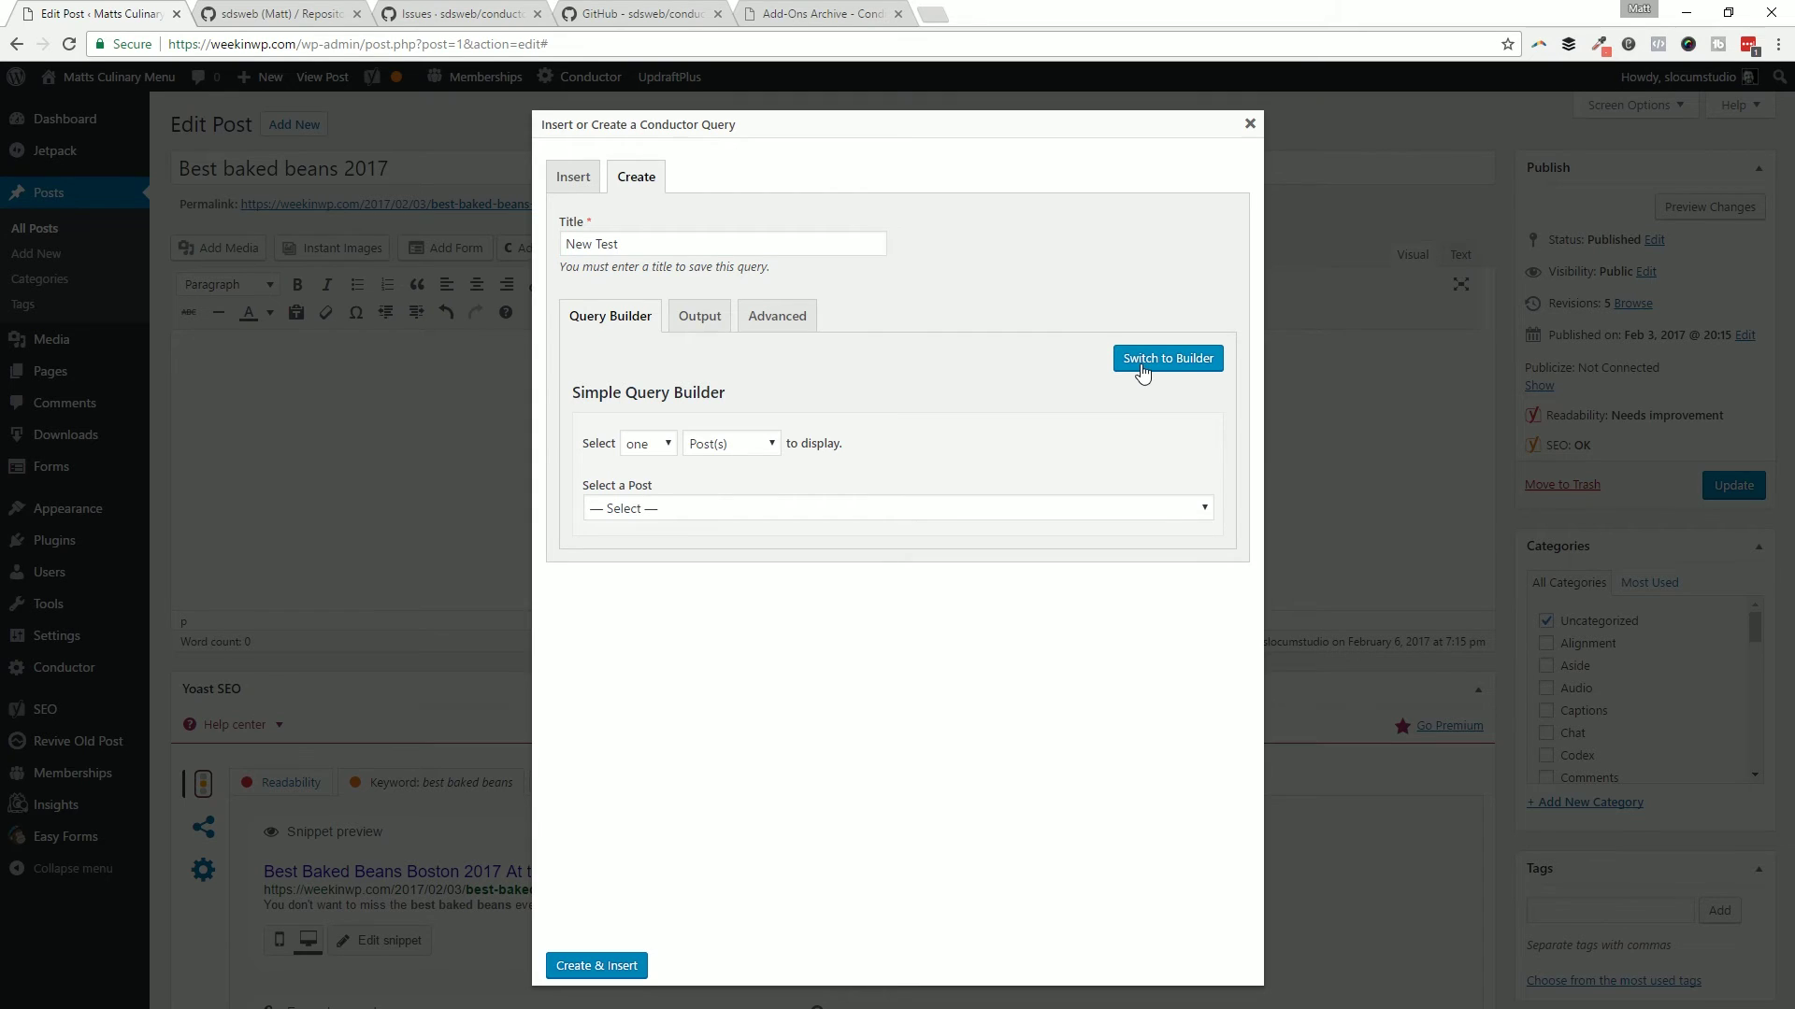
click(1141, 371)
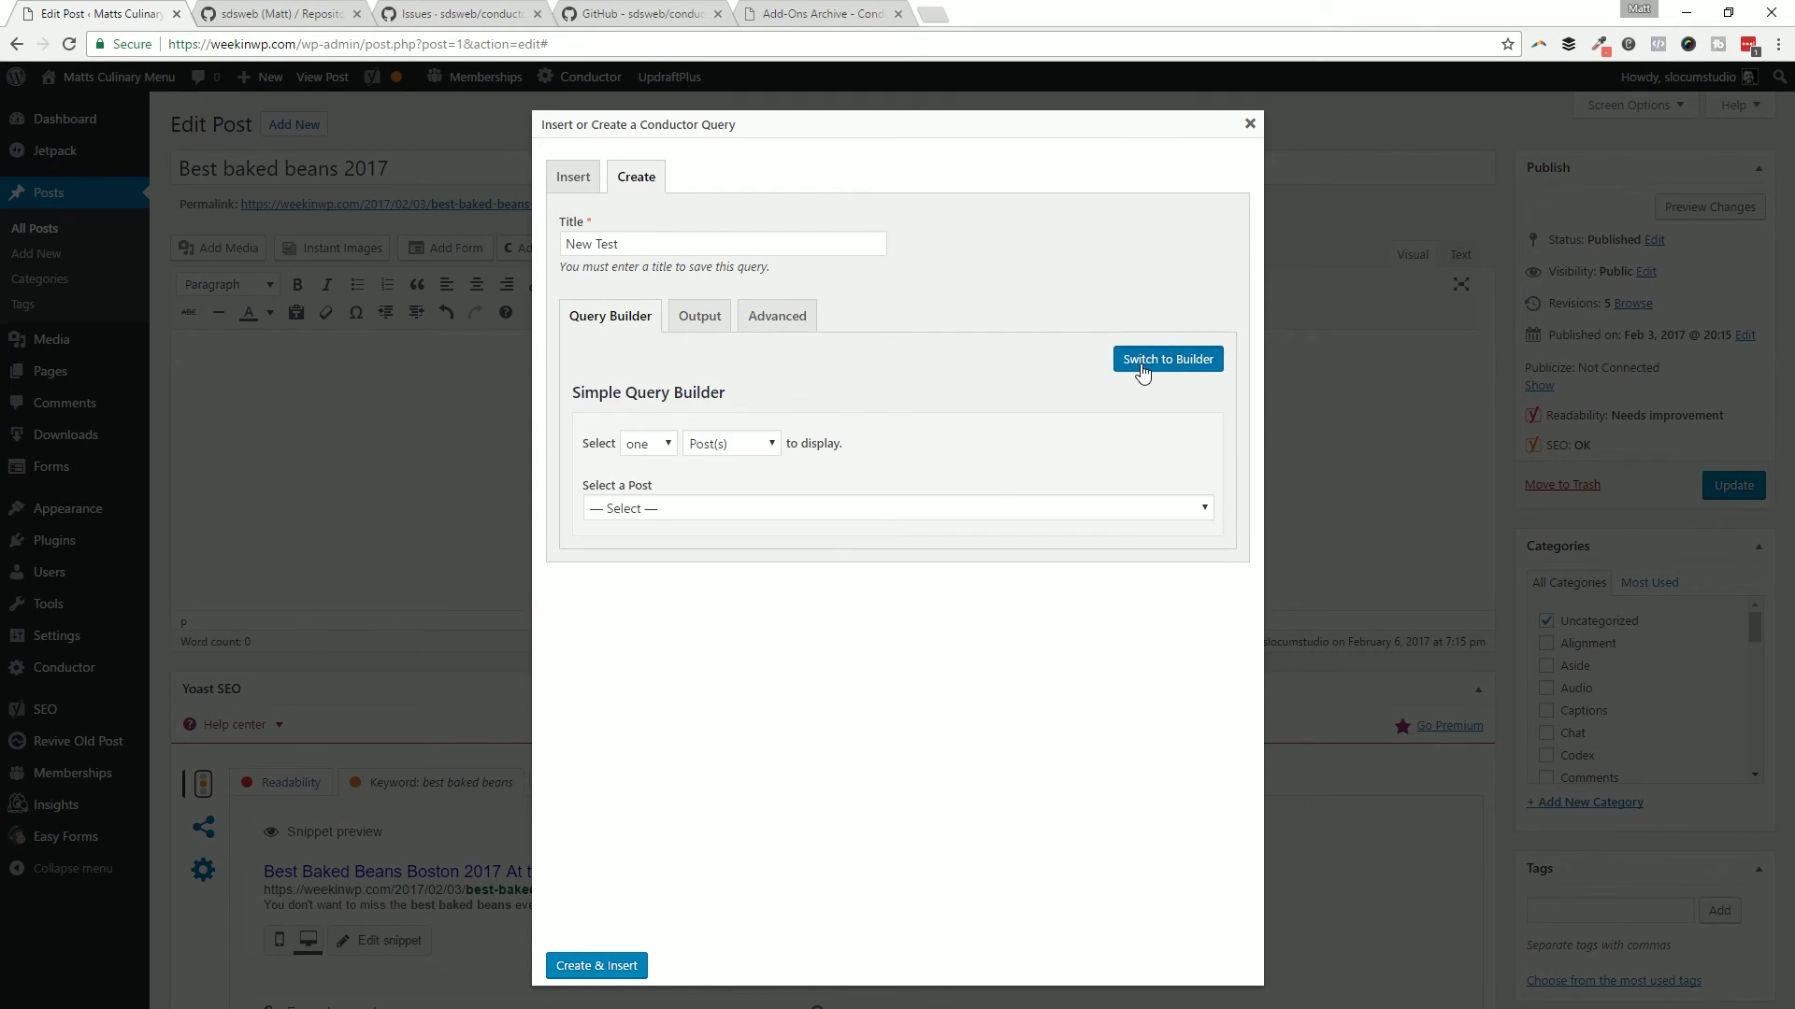
click(1141, 371)
click(1182, 366)
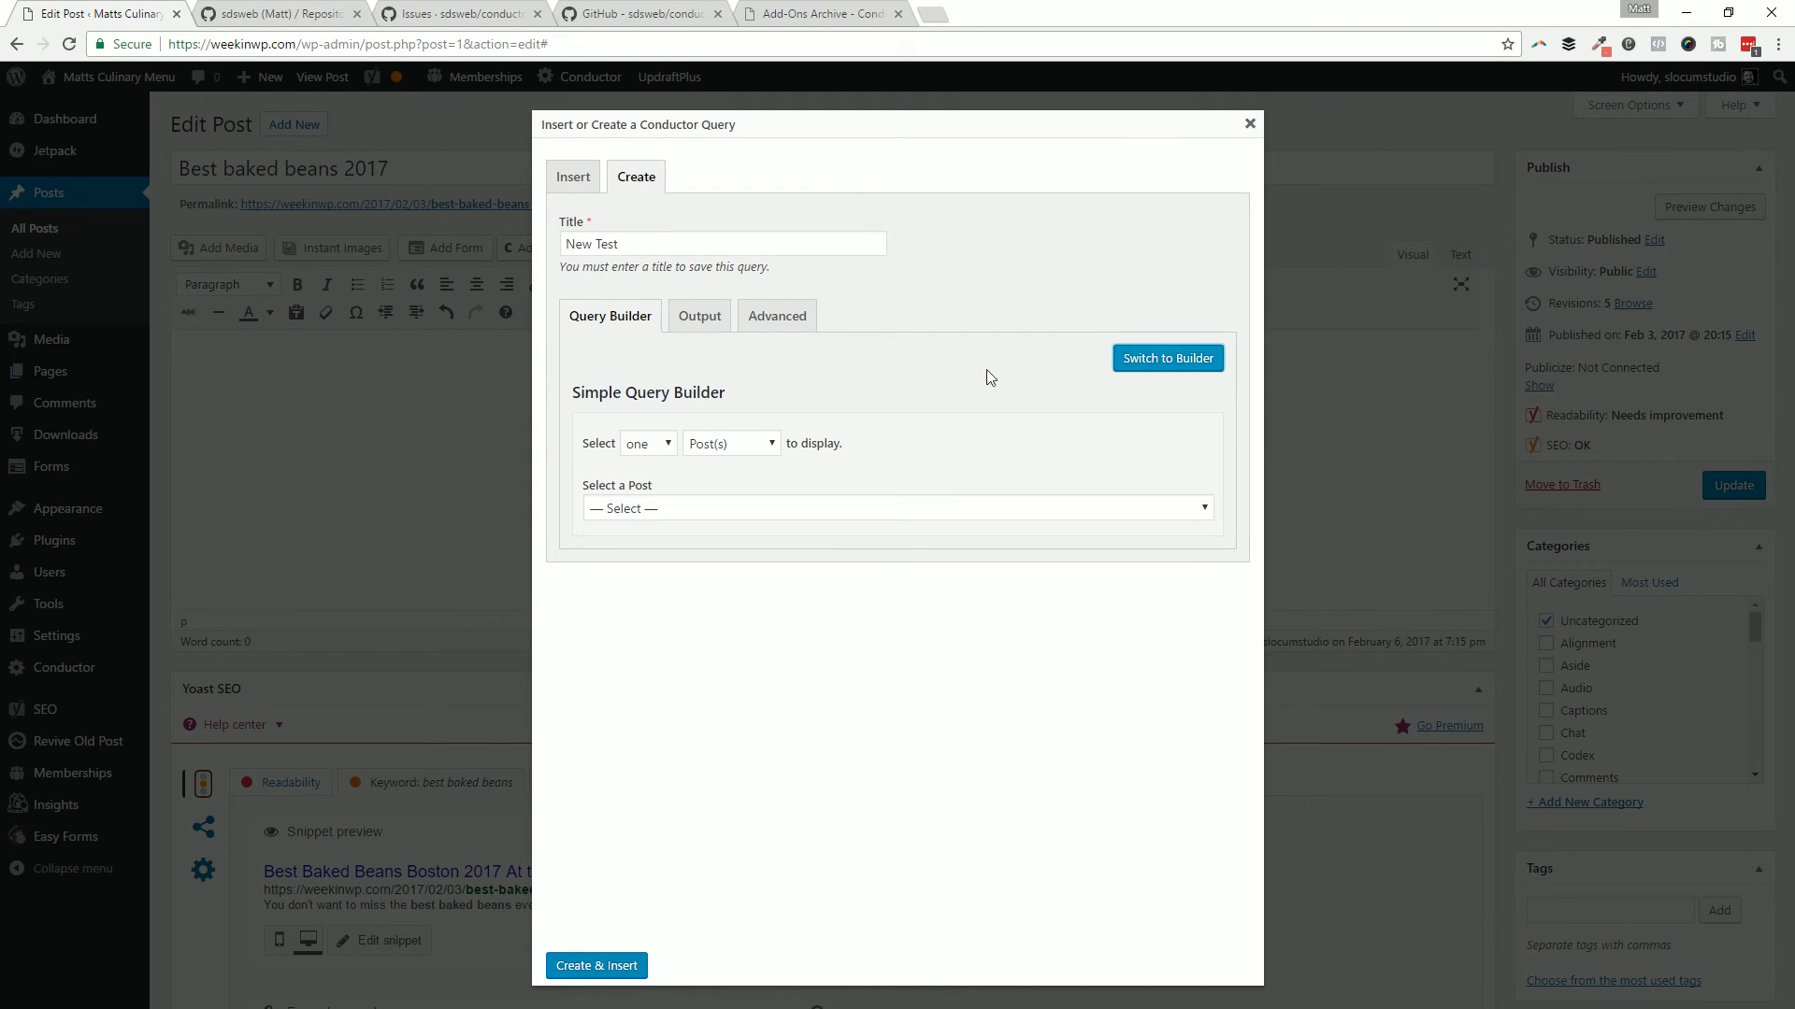
click(661, 446)
click(655, 490)
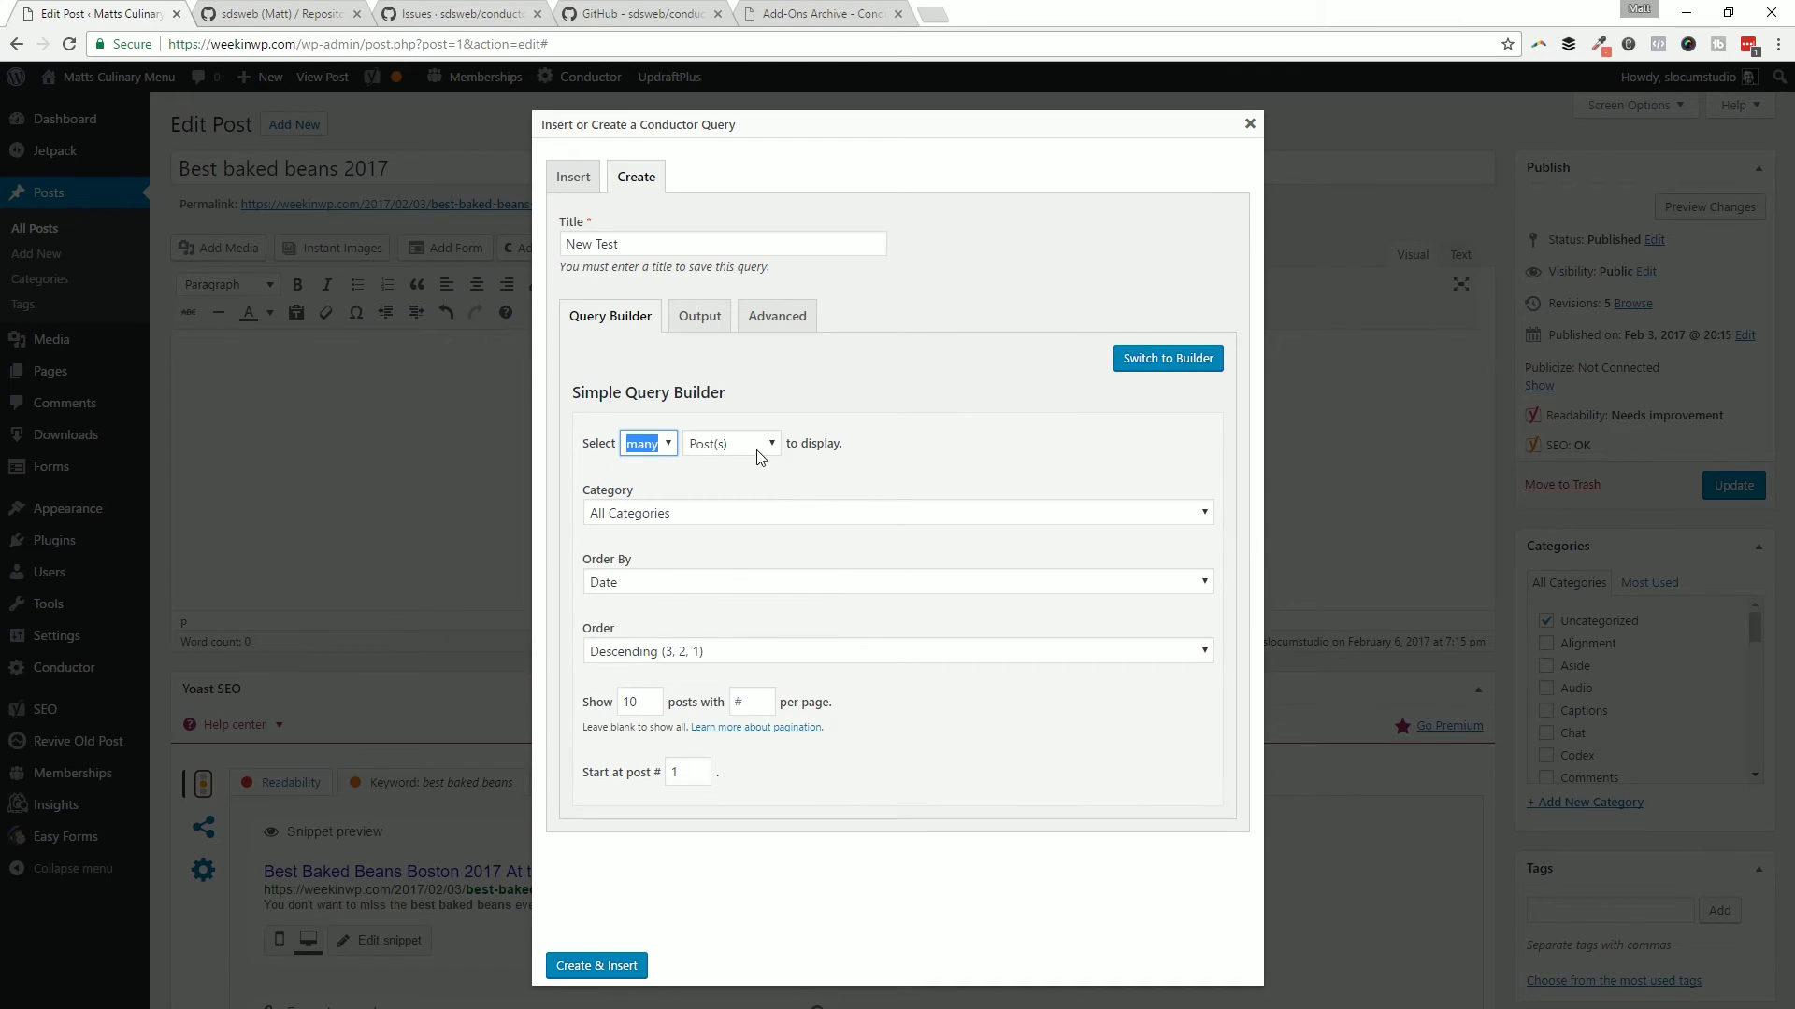
click(728, 513)
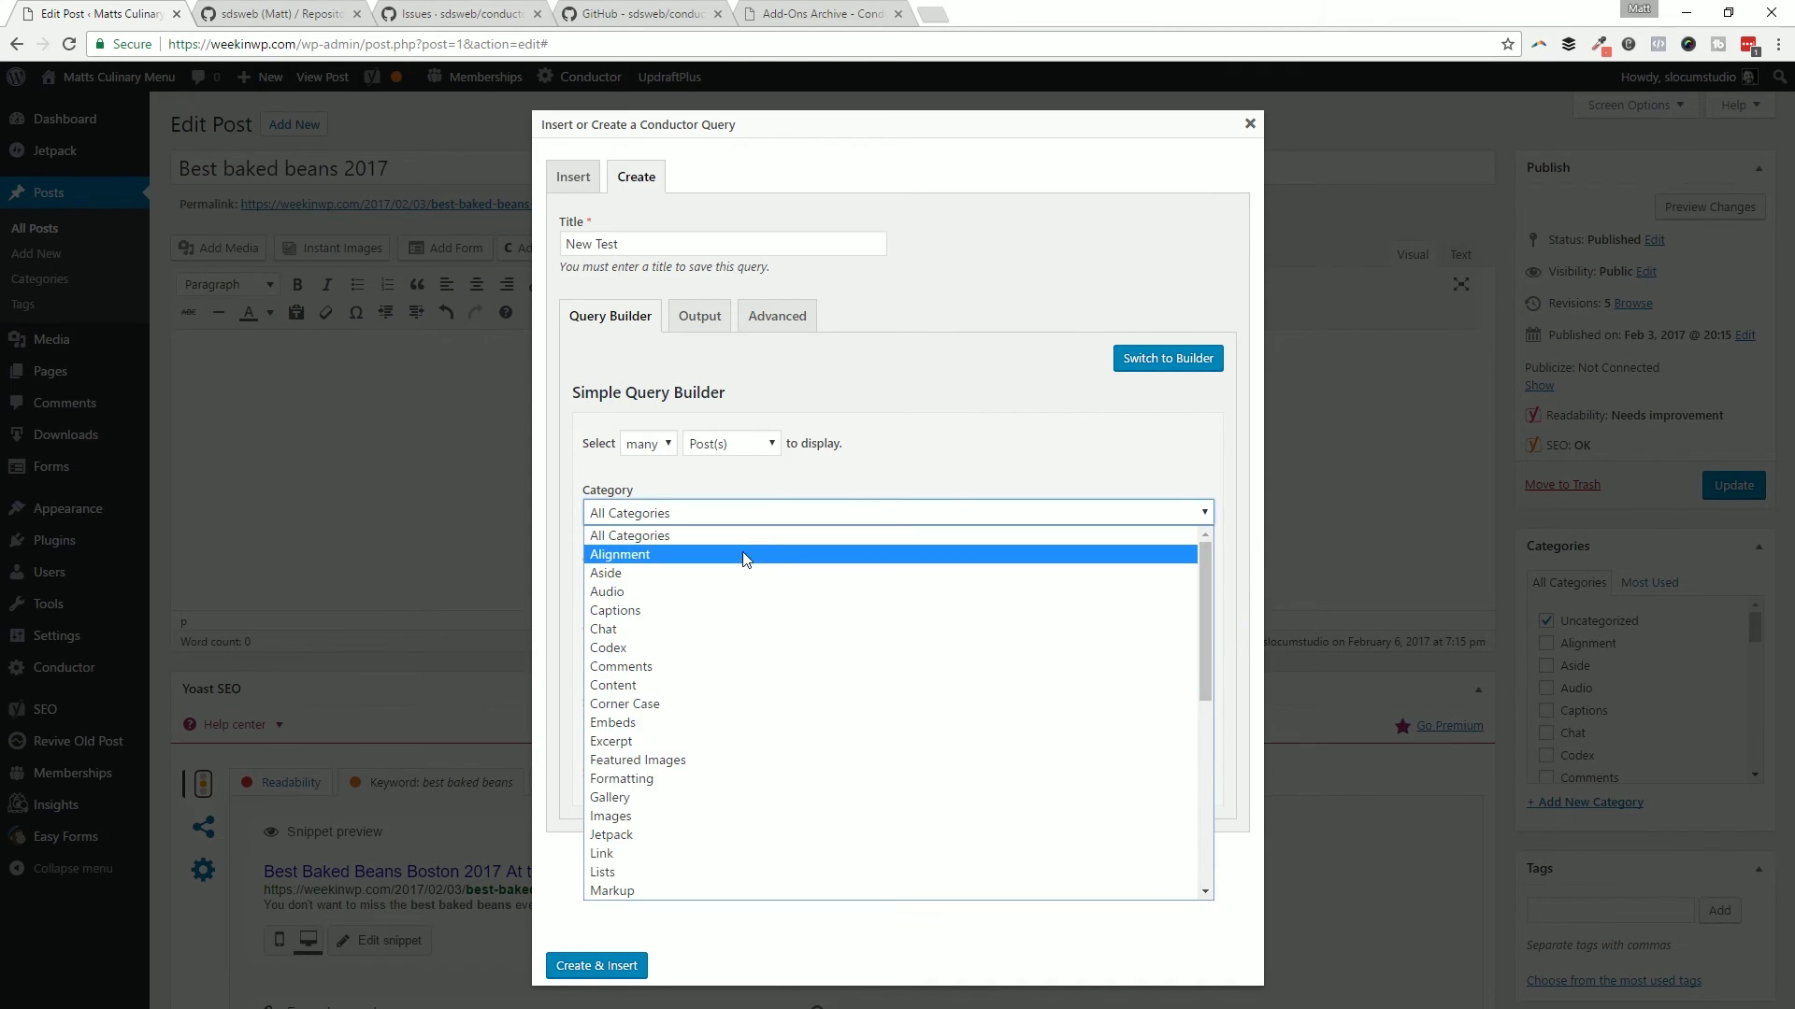
Keep All Categories, then in the advanced builder query Posts, discarding an empty Where group.
click(773, 513)
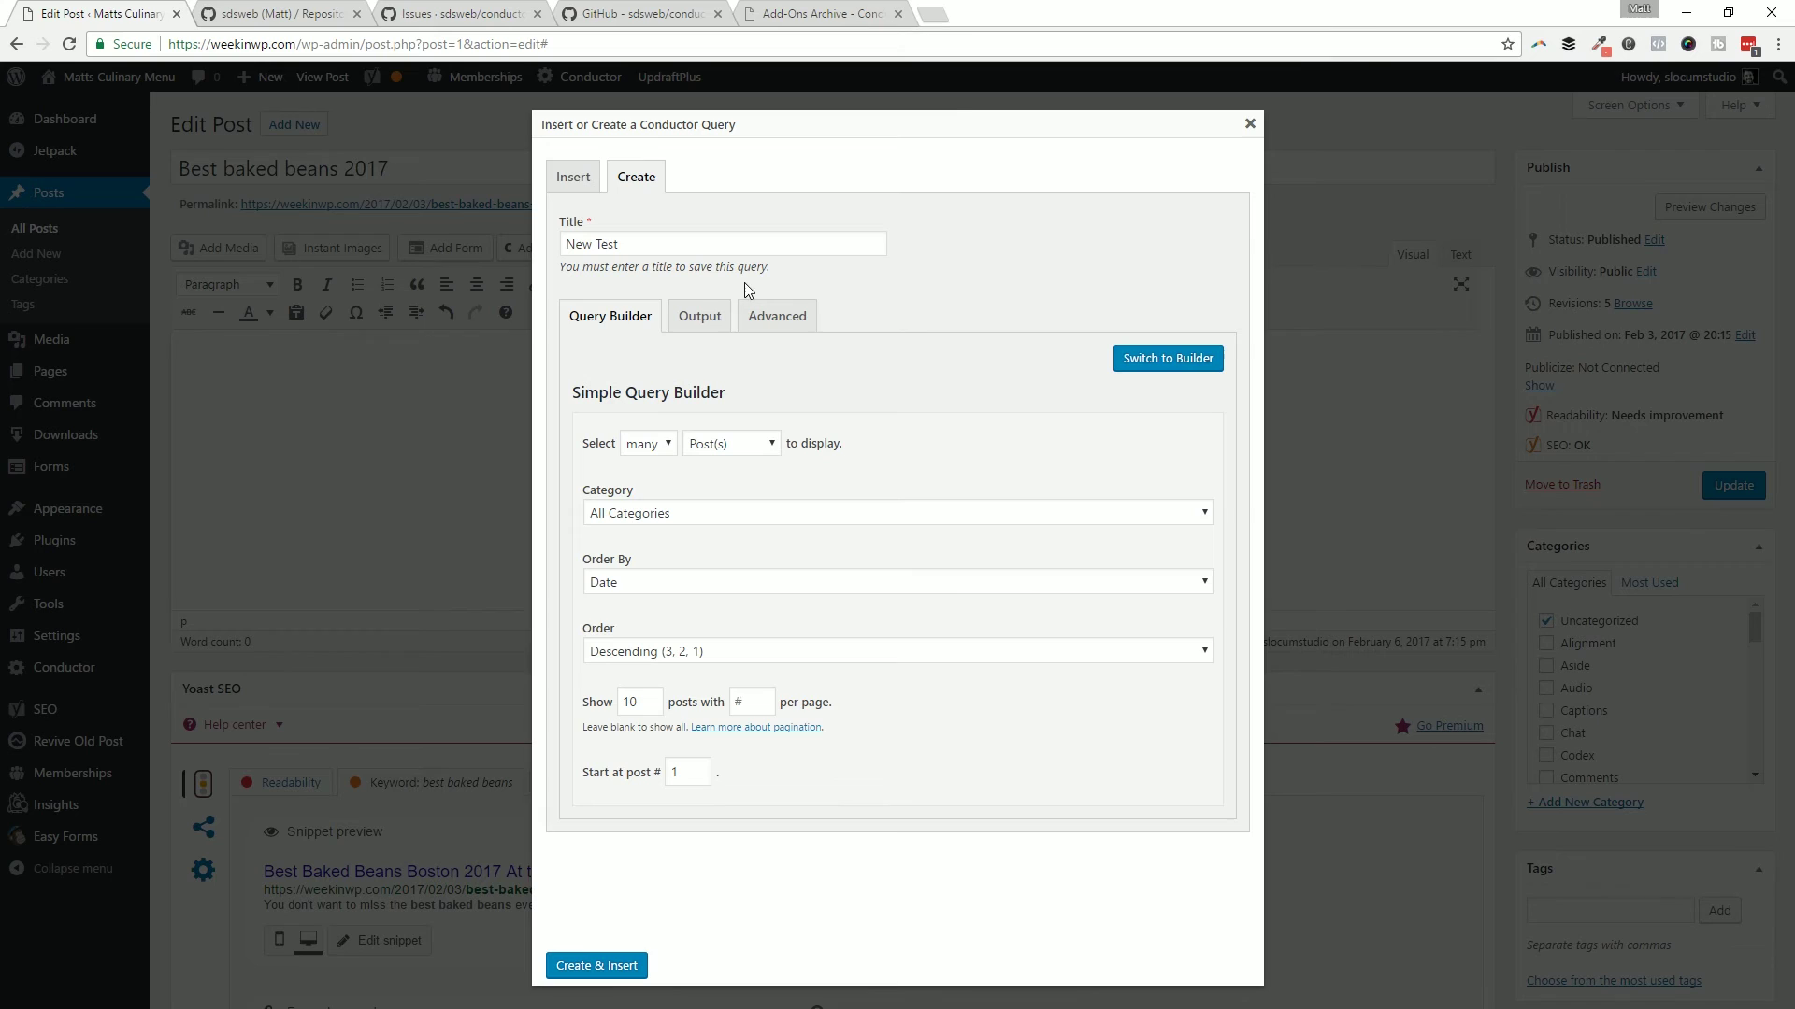
click(1136, 374)
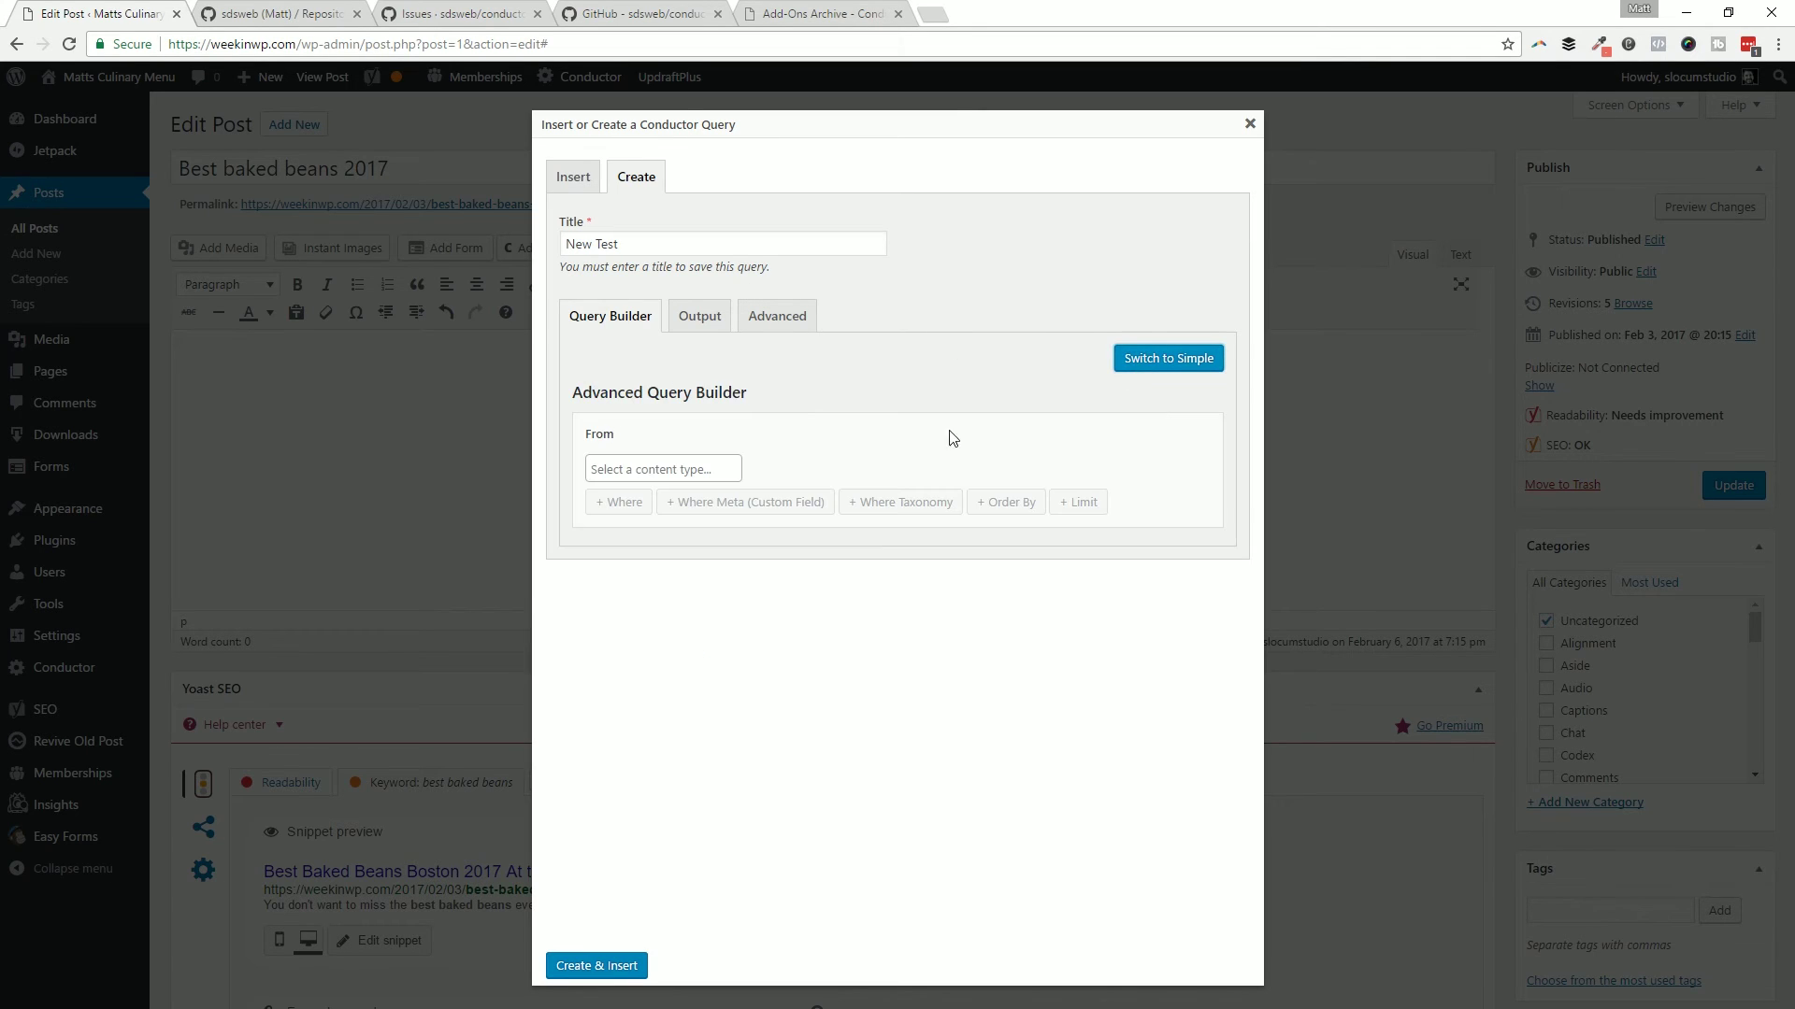
click(653, 467)
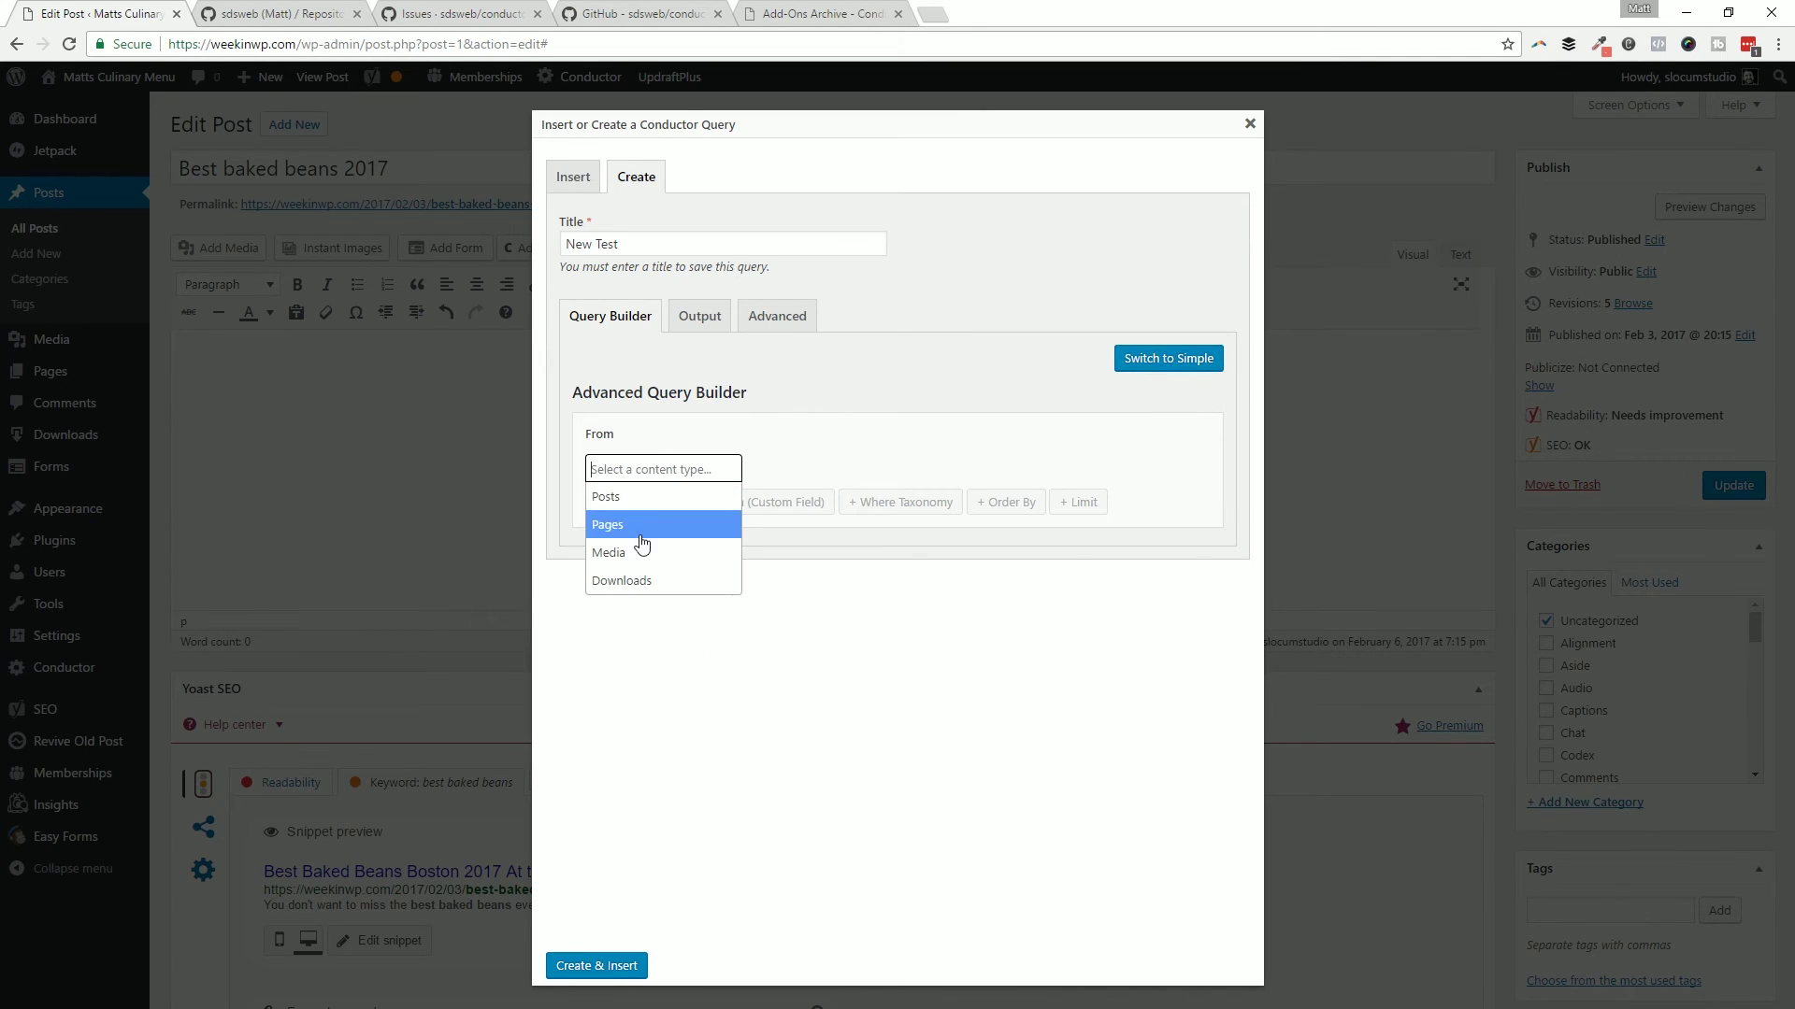
click(624, 498)
click(607, 511)
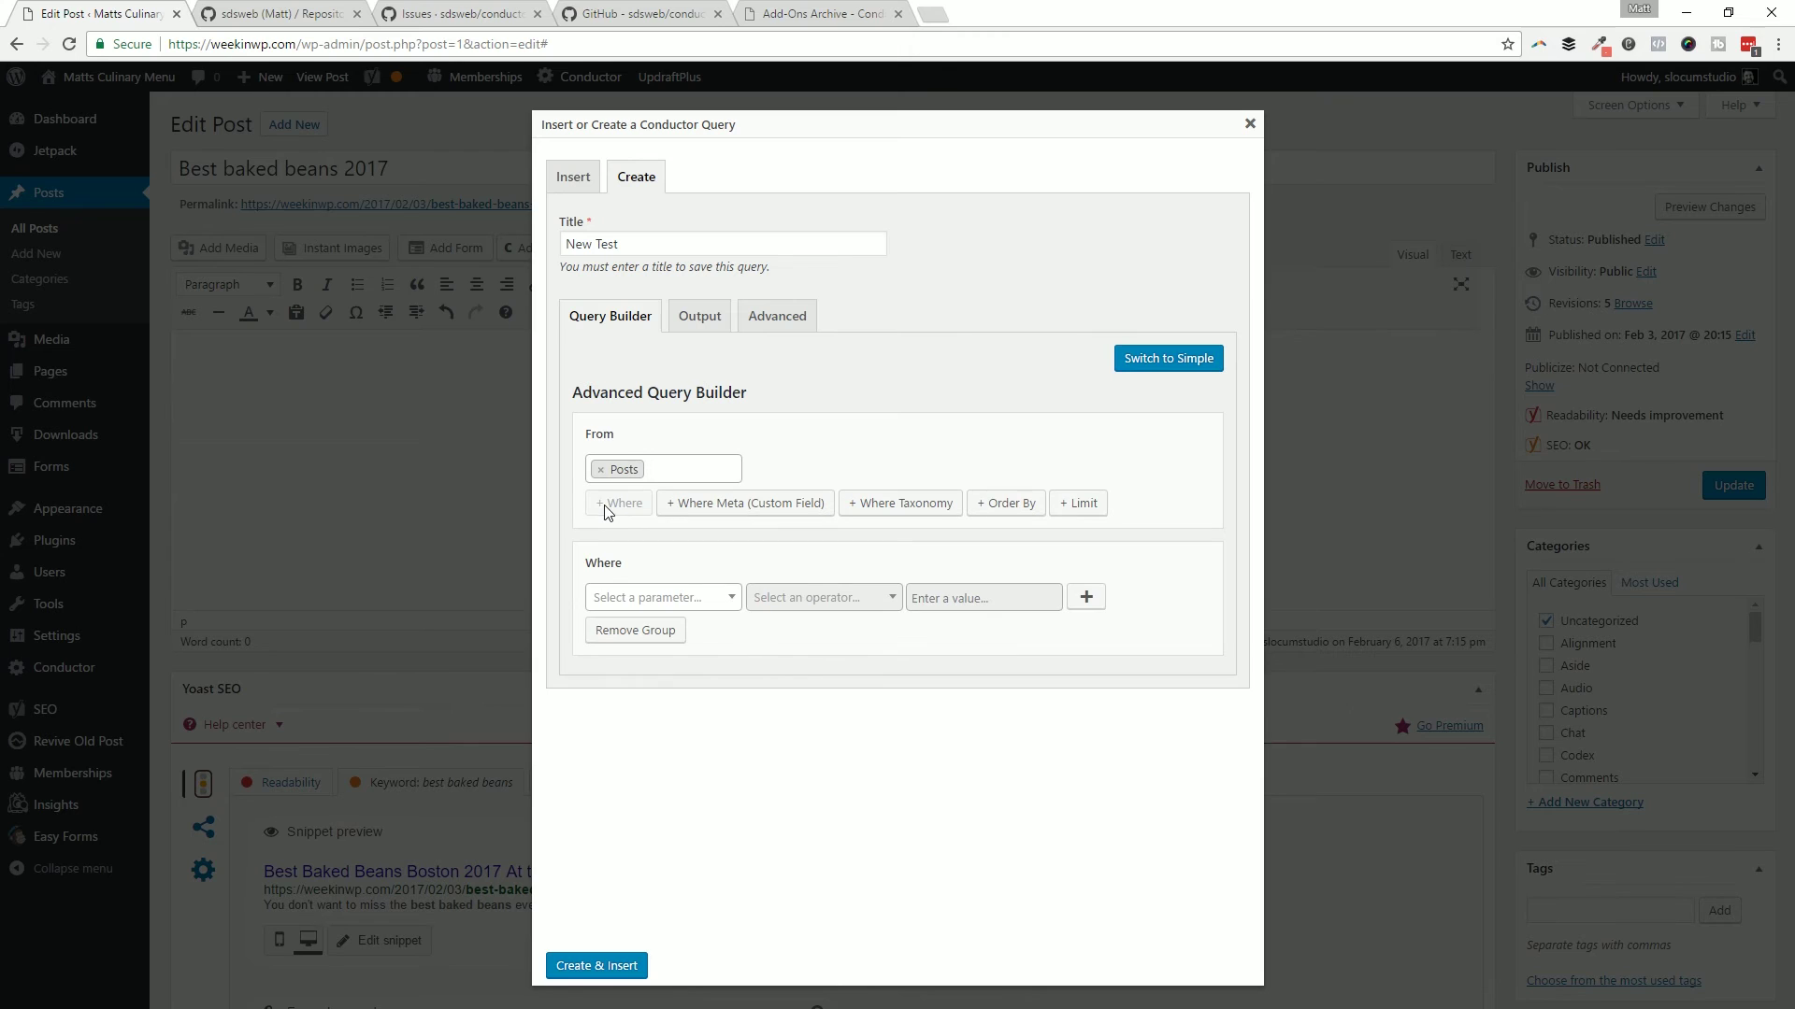
click(654, 597)
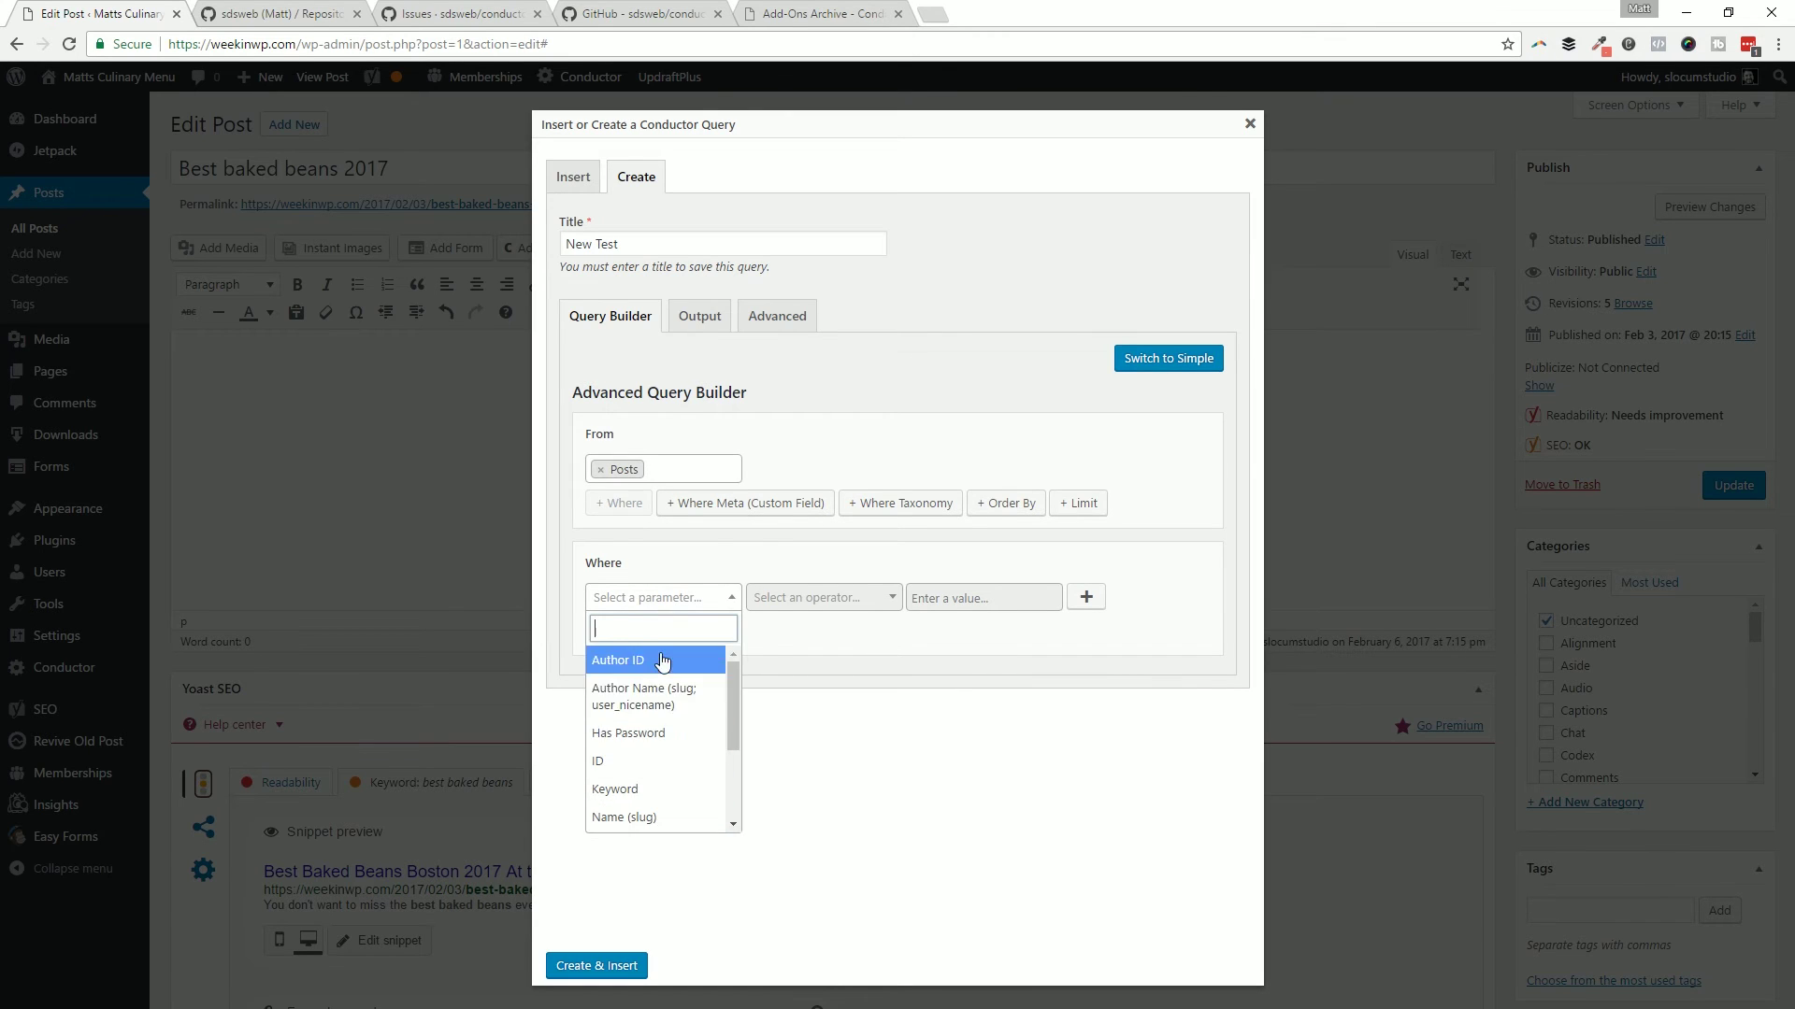
scroll(690, 735, down, 3)
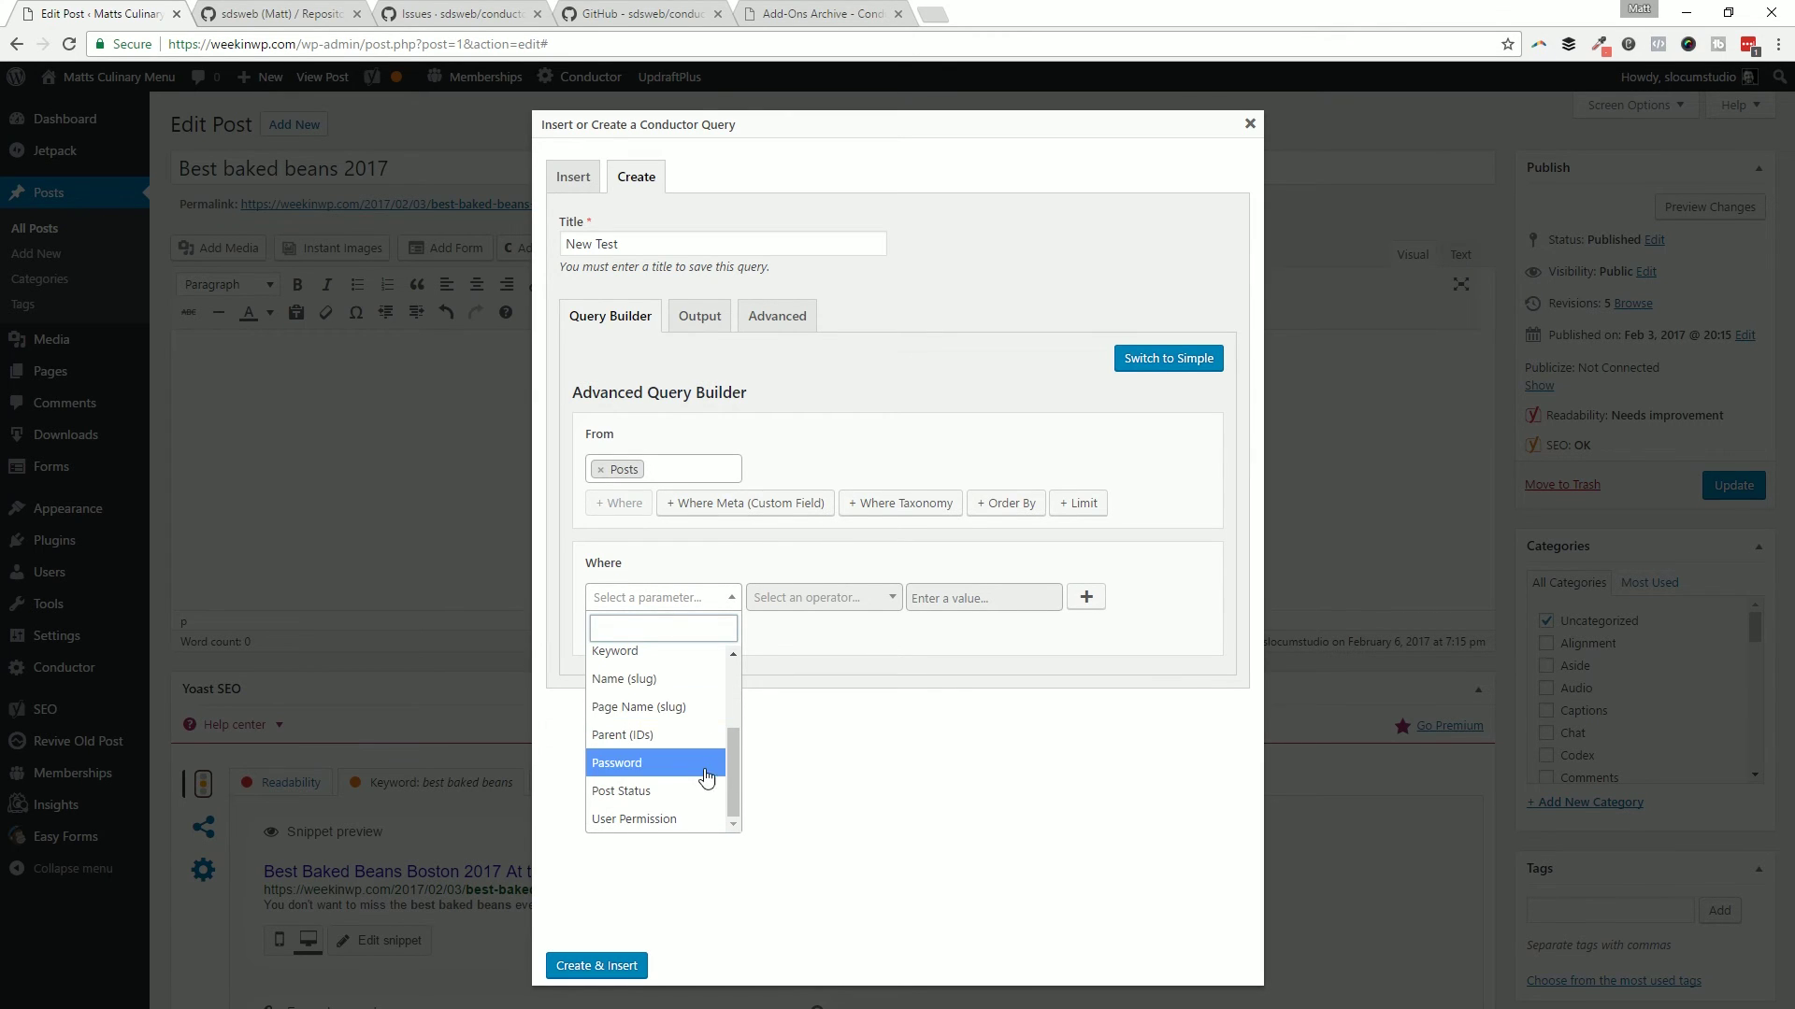
click(832, 659)
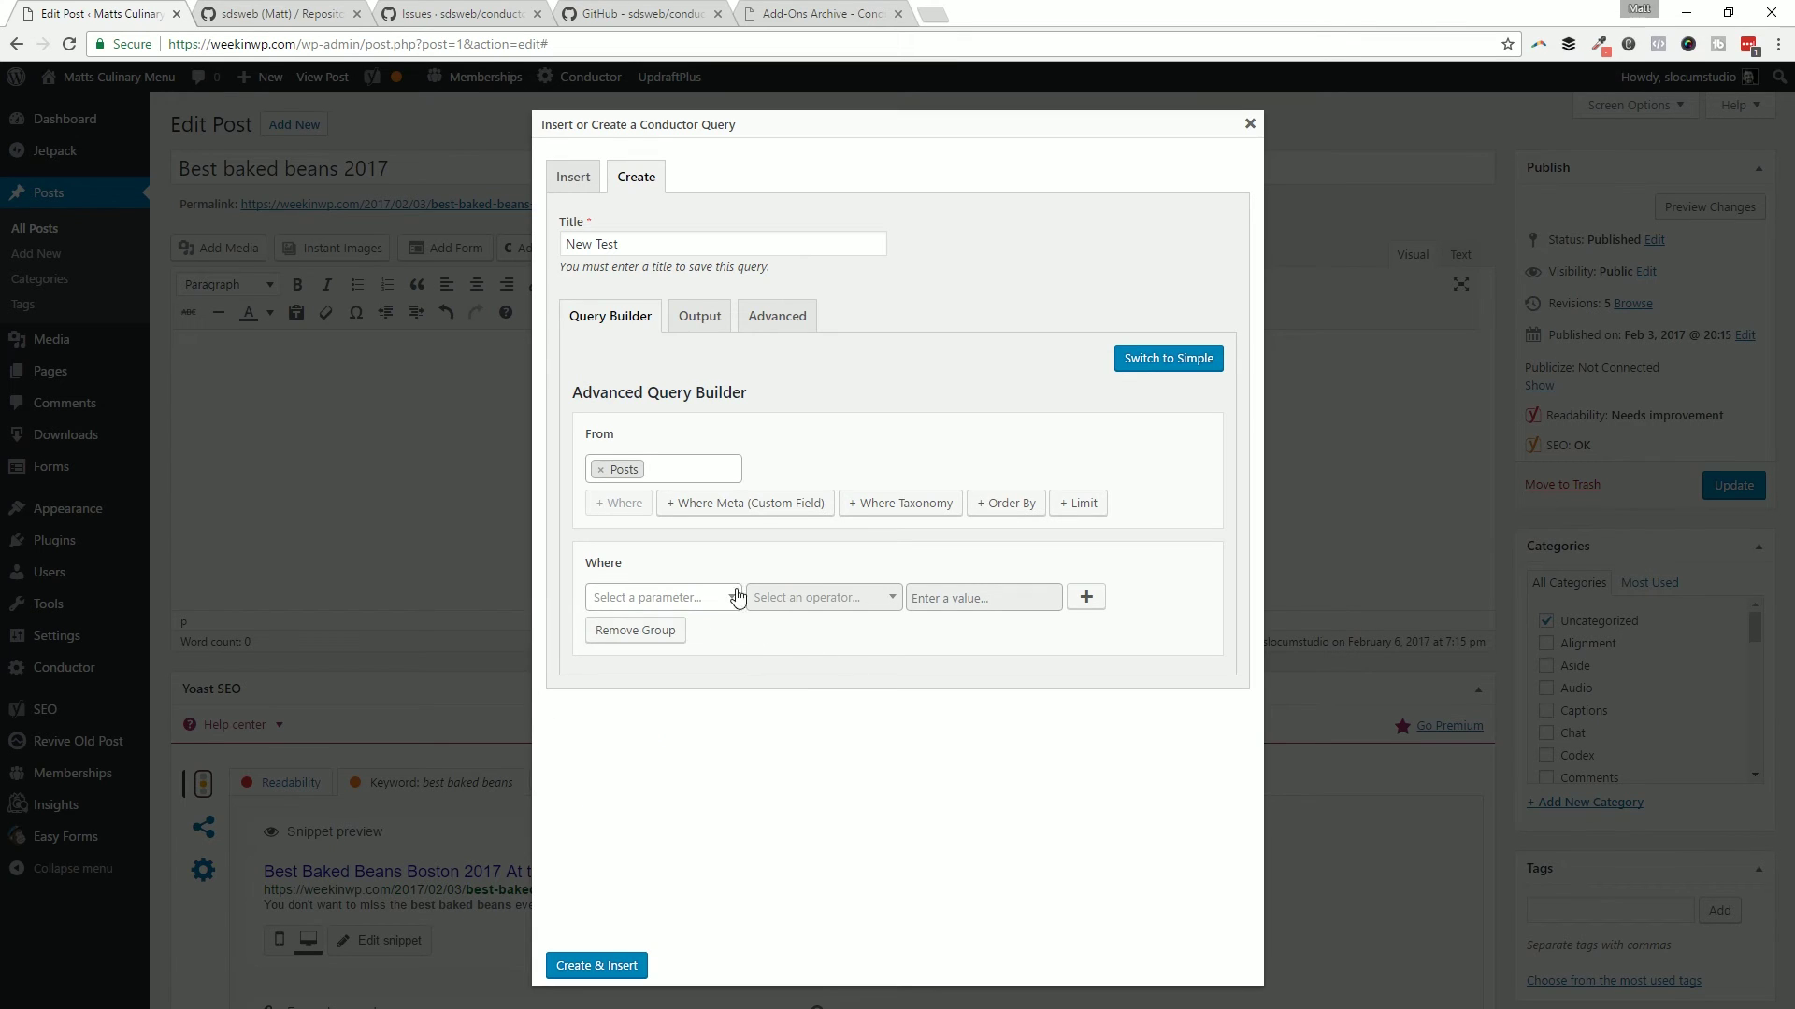
click(675, 623)
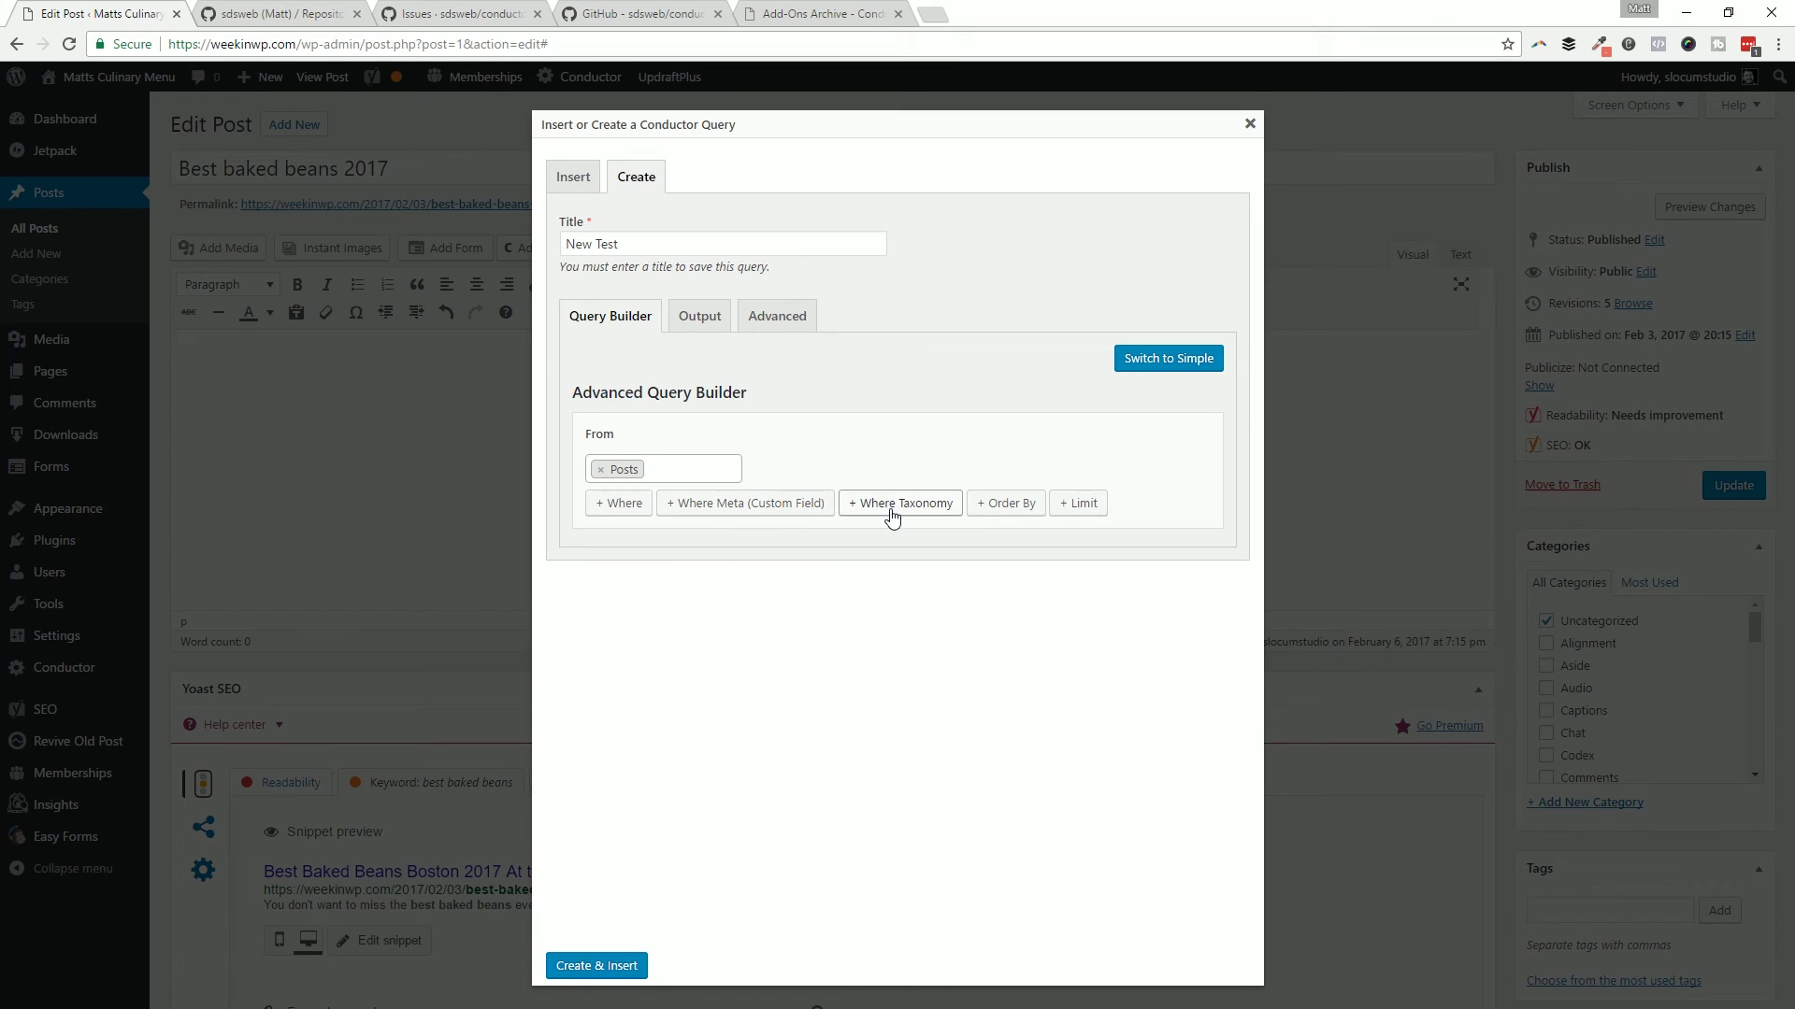
Add a taxonomy condition: Category ID IN Aside, Corner Case and Captions.
click(899, 504)
click(680, 605)
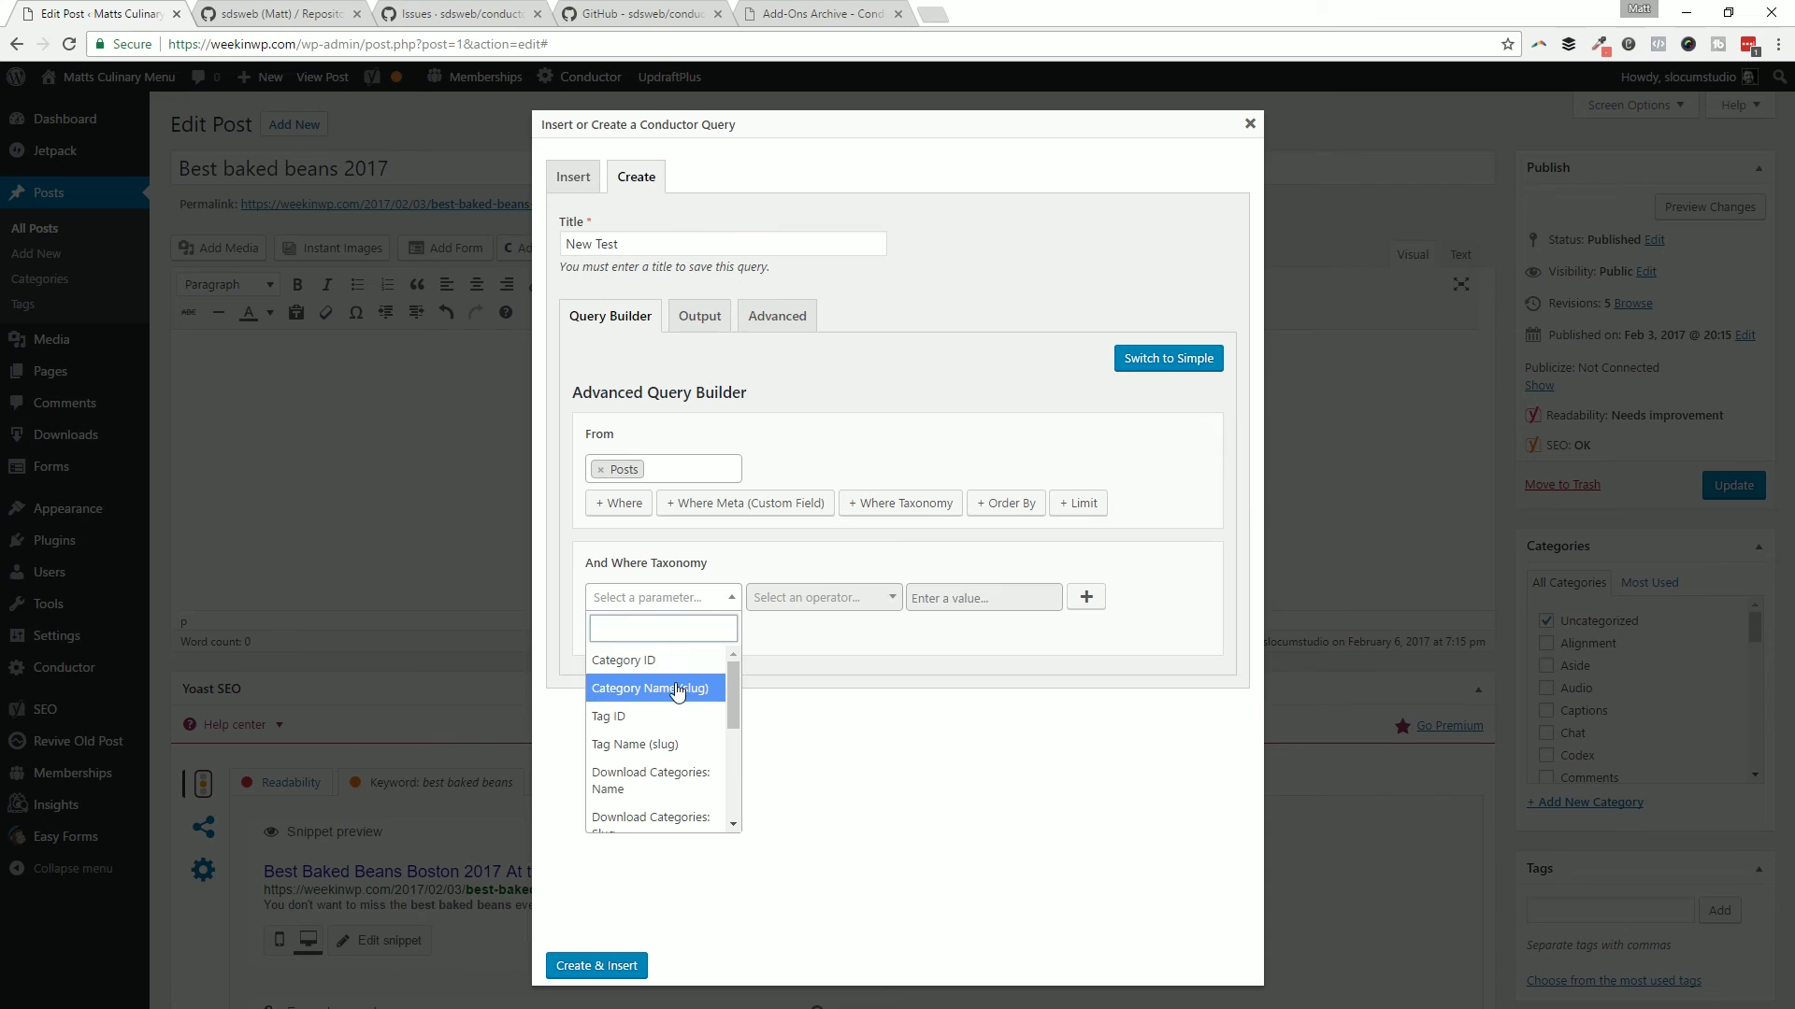
click(715, 651)
click(813, 603)
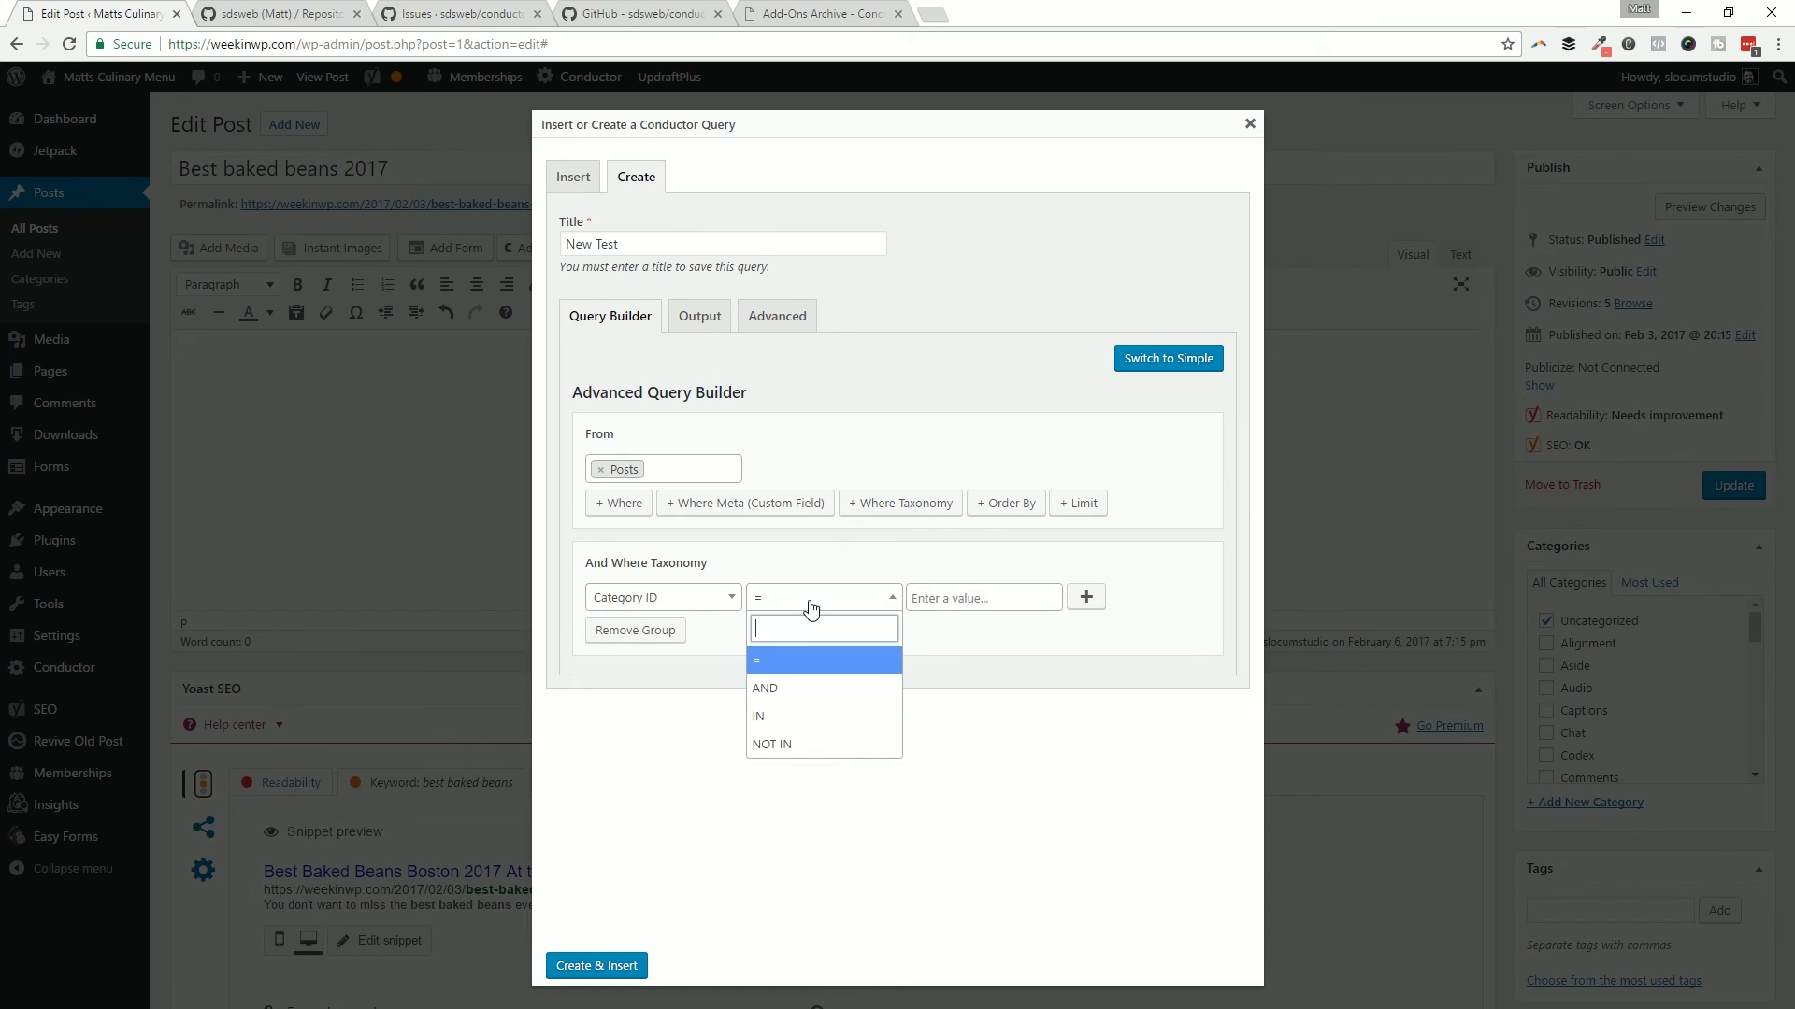
click(789, 724)
click(972, 598)
click(985, 682)
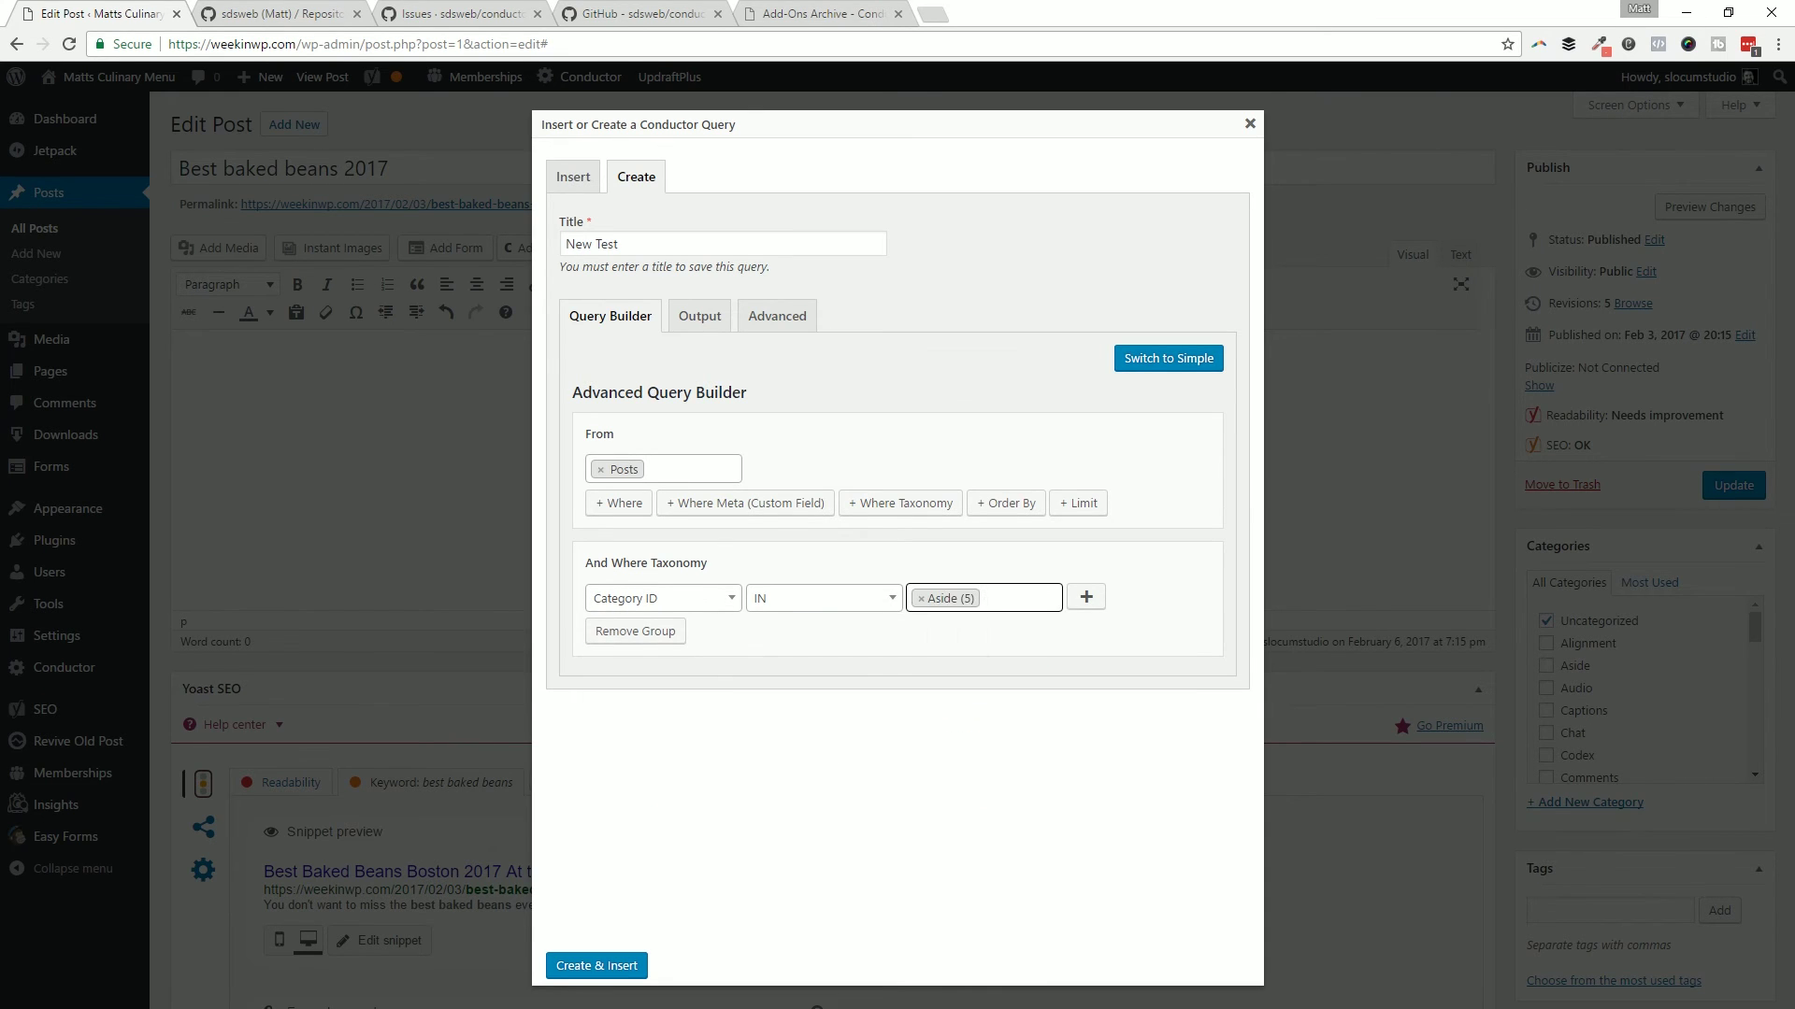
click(1018, 598)
scroll(1003, 769, down, 3)
click(981, 715)
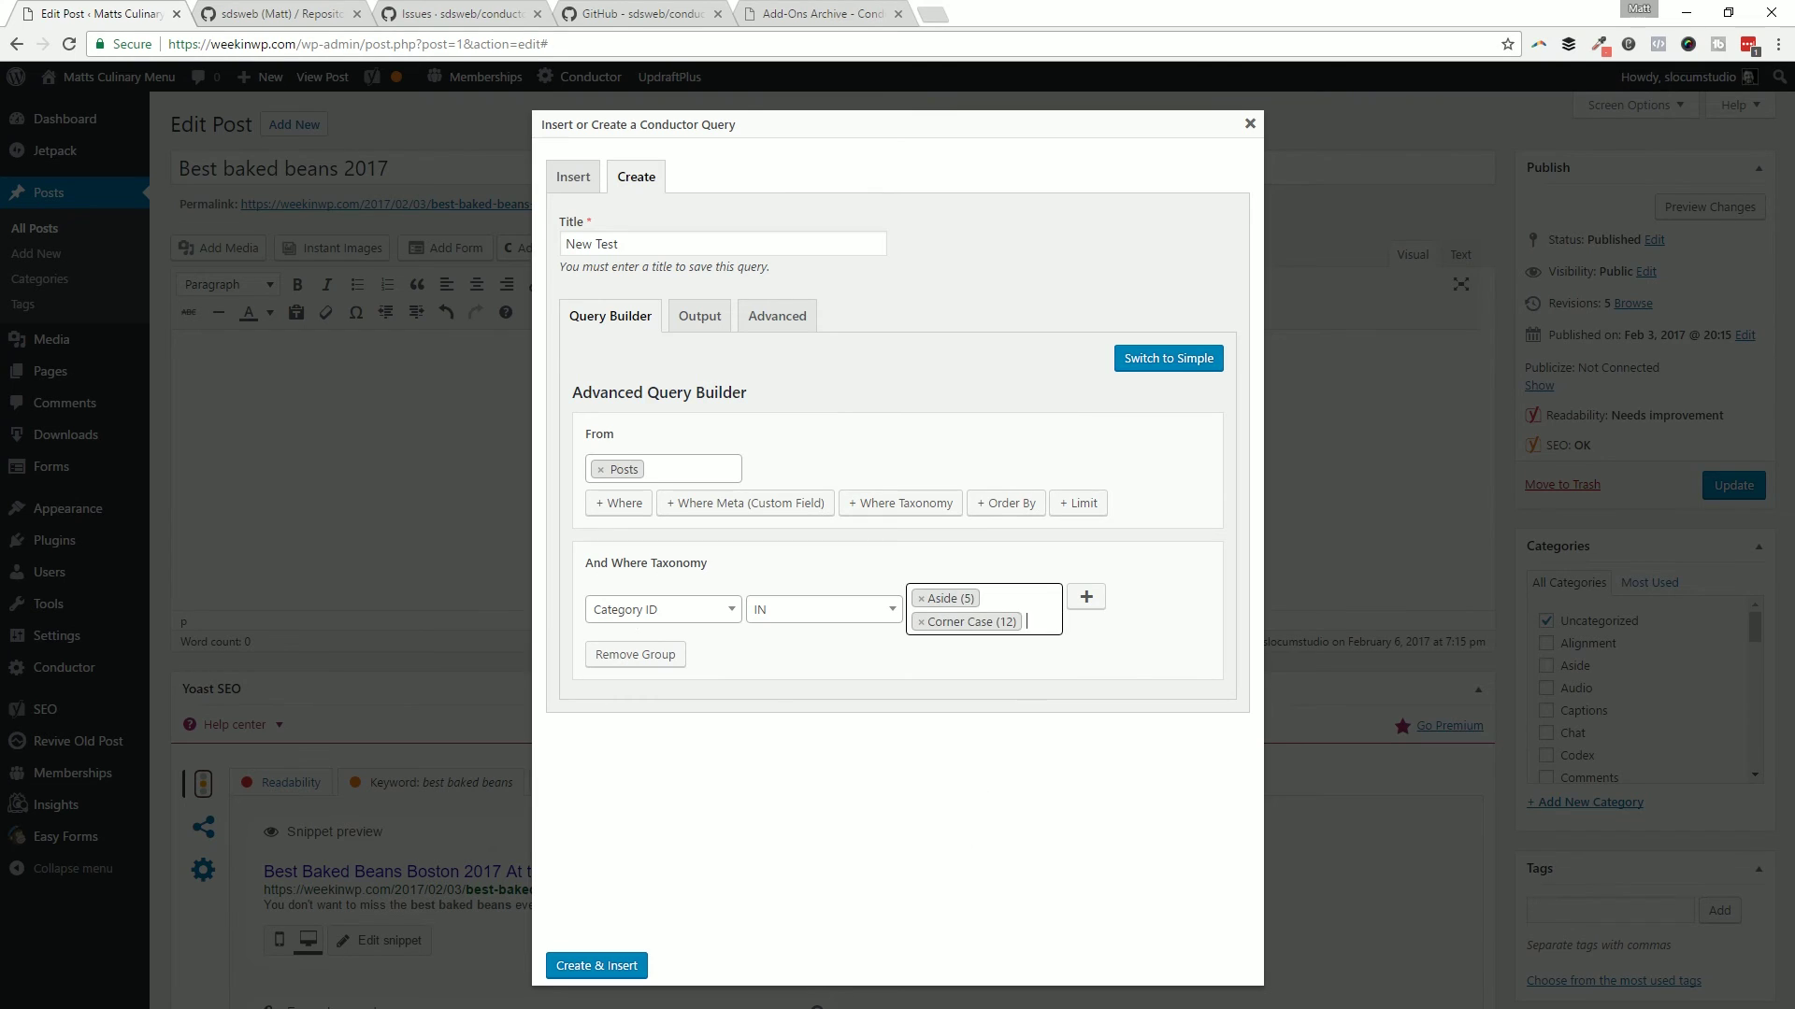
click(1042, 621)
click(981, 733)
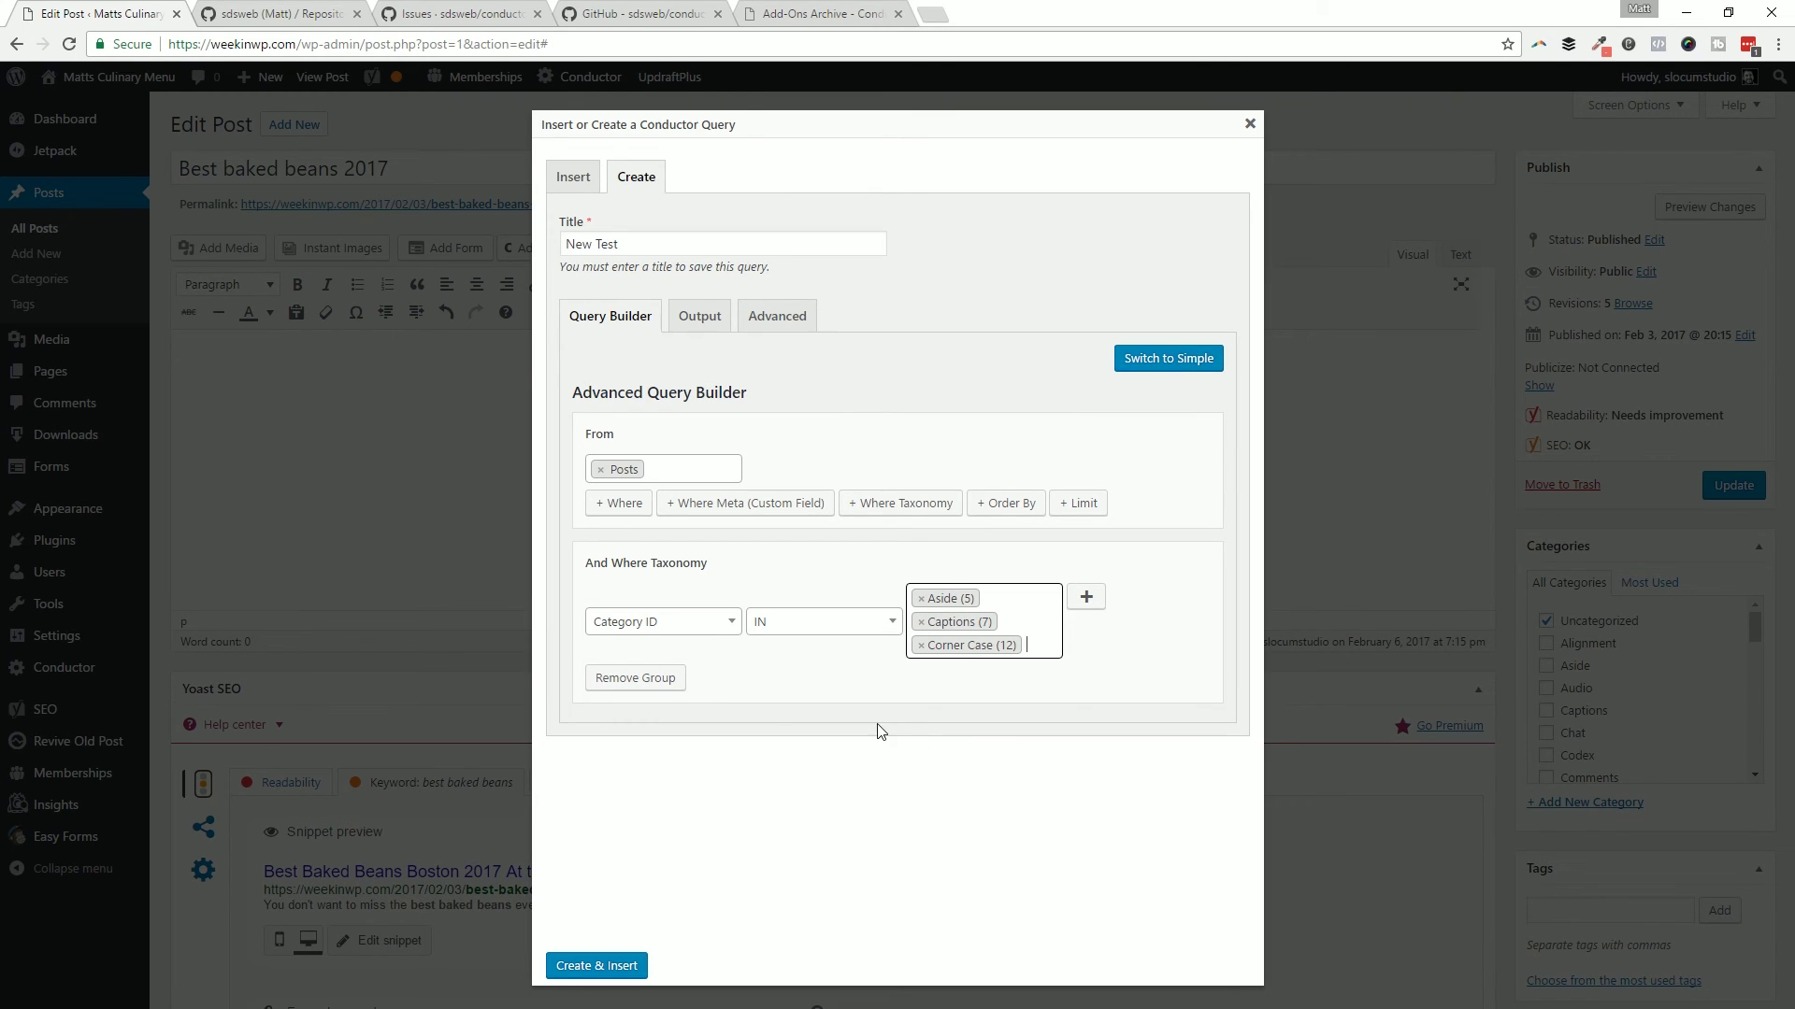
click(688, 470)
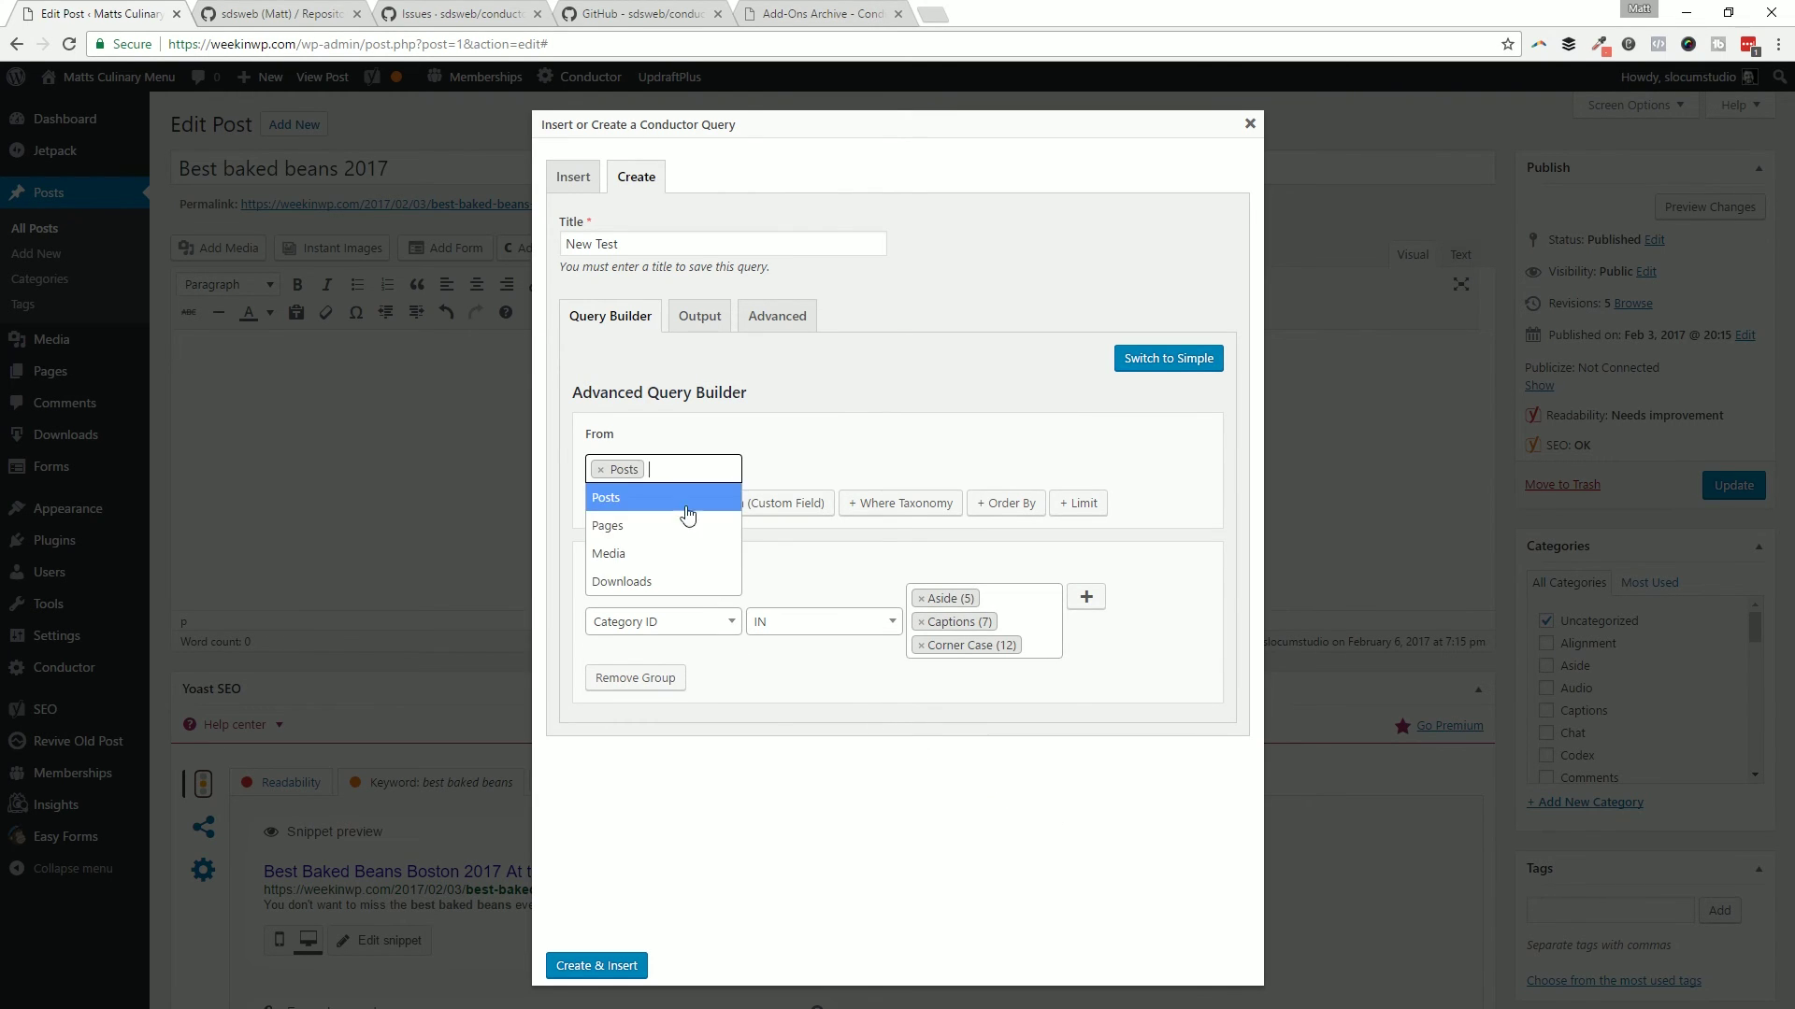
click(1010, 430)
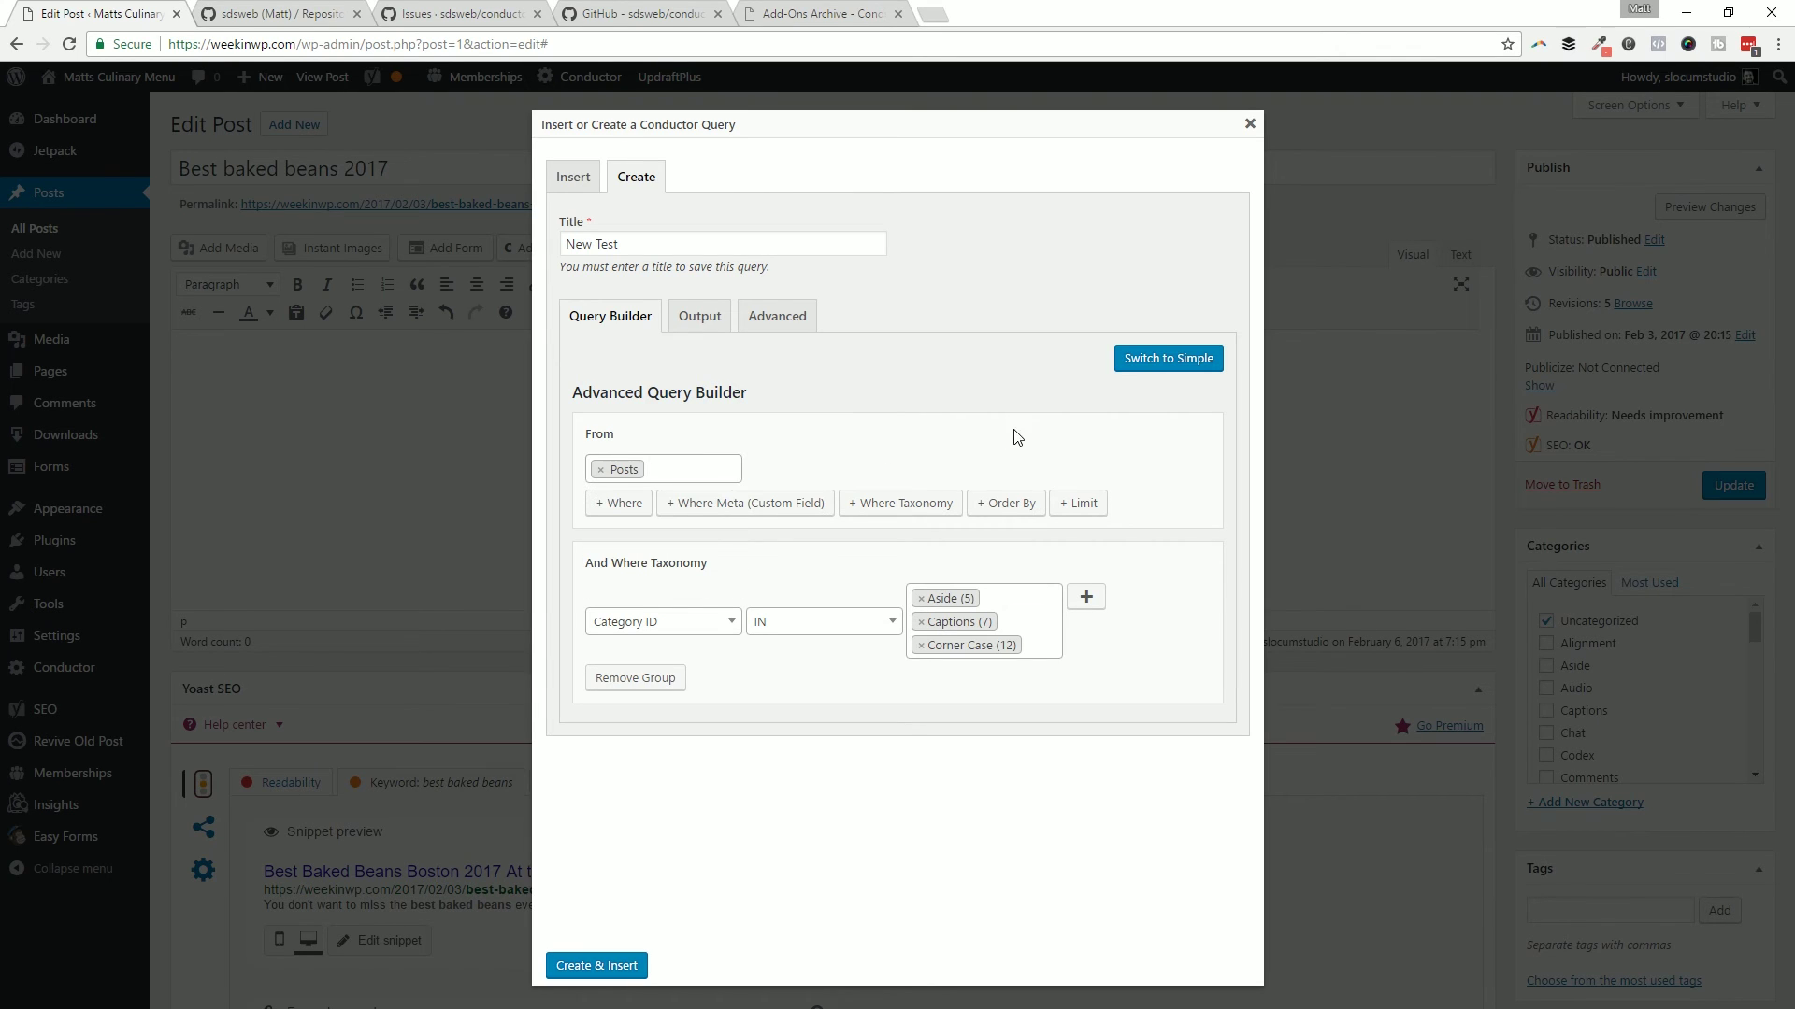
Return to the simple builder with many posts still selected.
click(1133, 361)
click(649, 444)
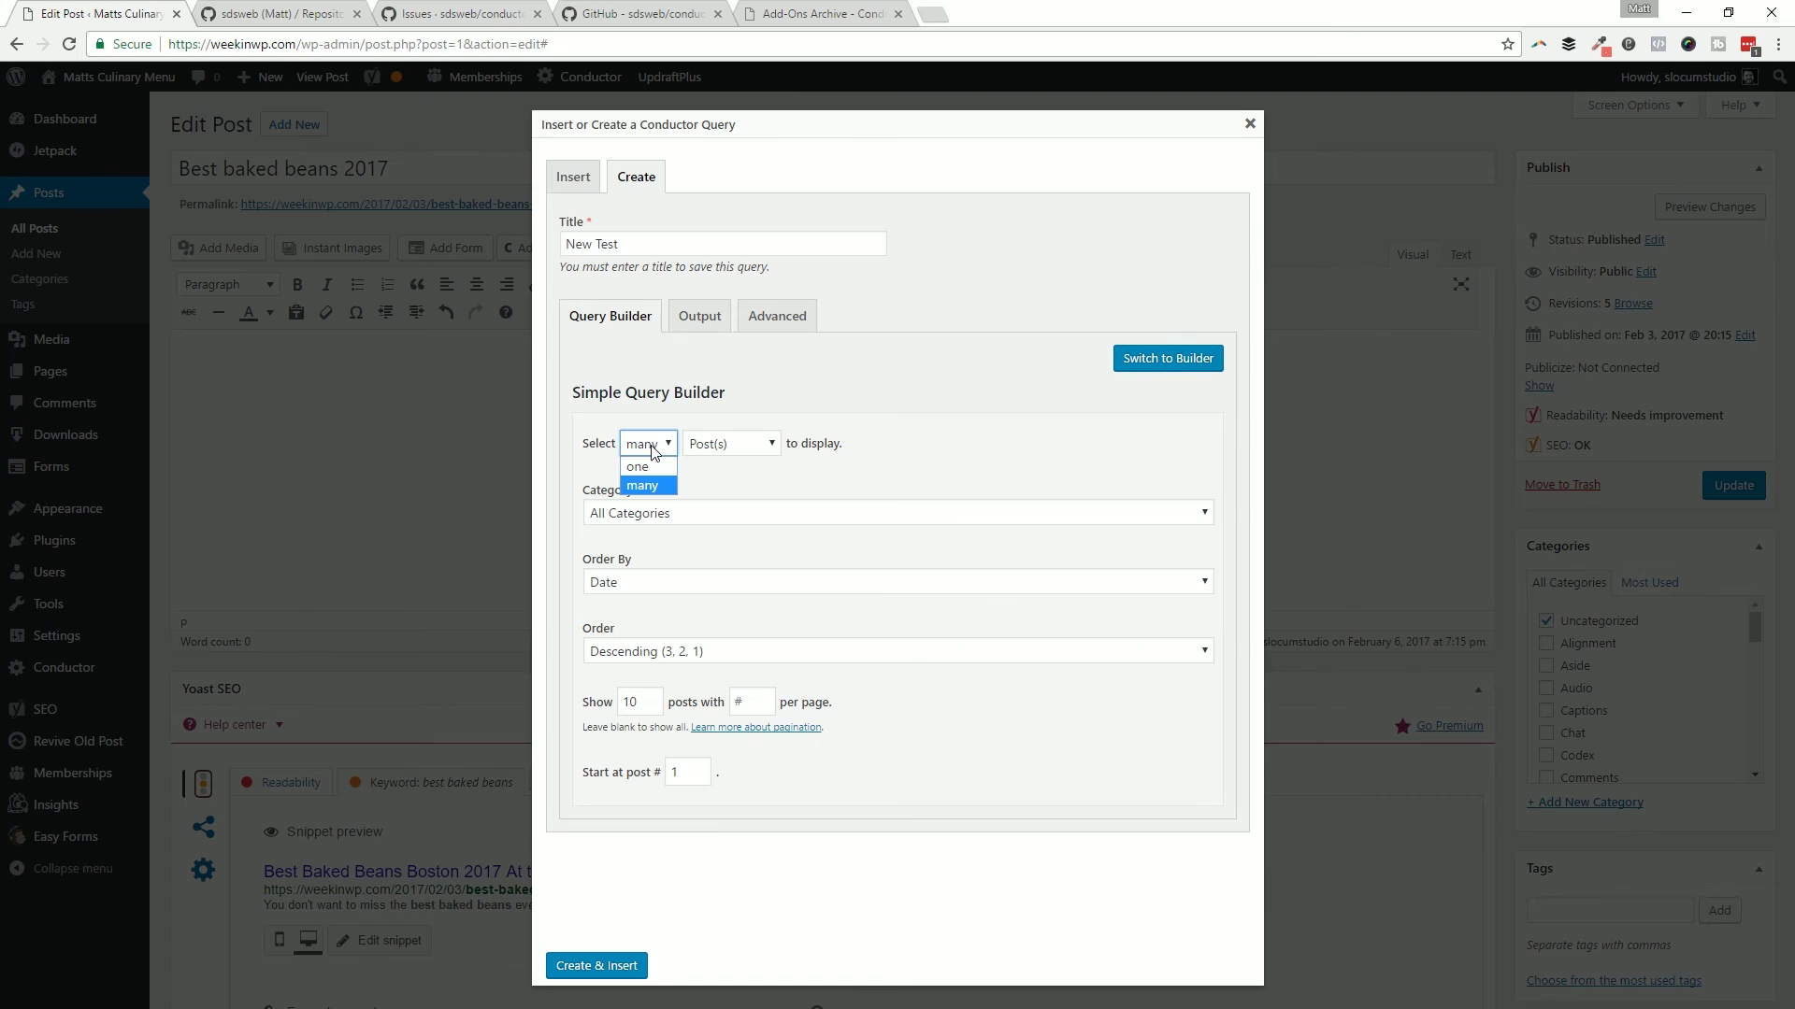
click(647, 444)
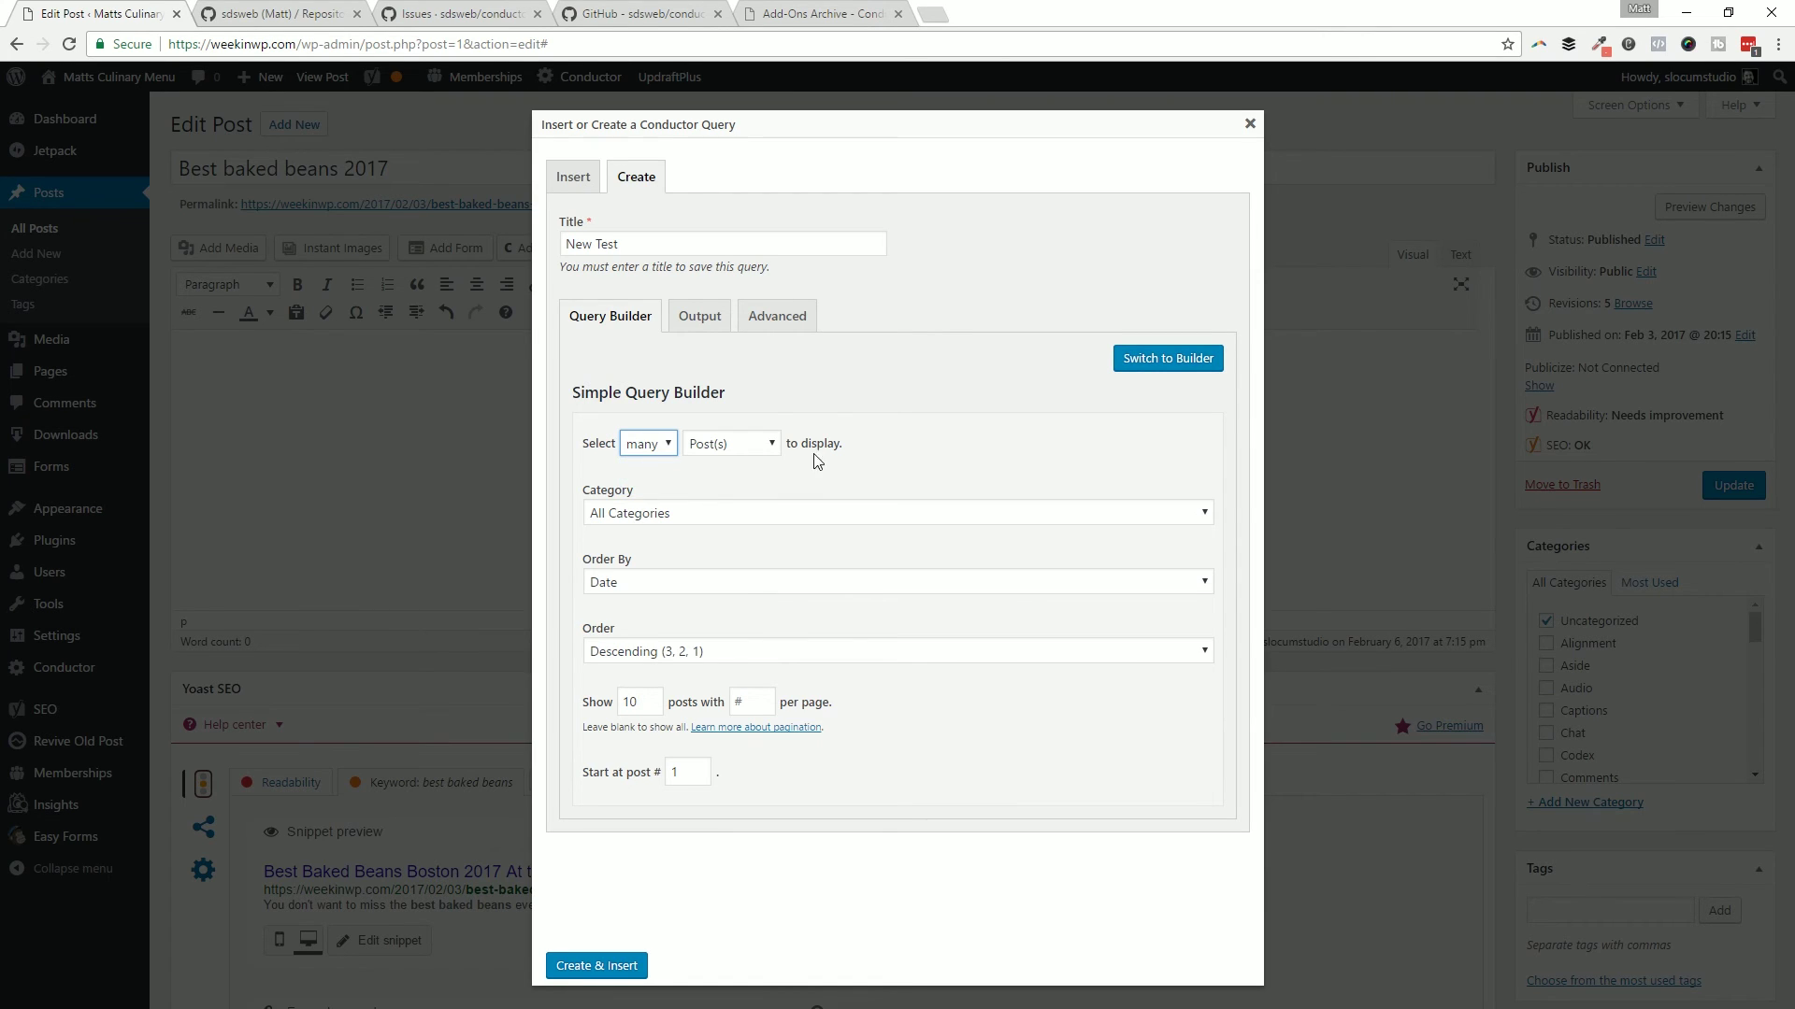
In the Output settings, set 4 columns and hide the Featured Image element.
click(700, 316)
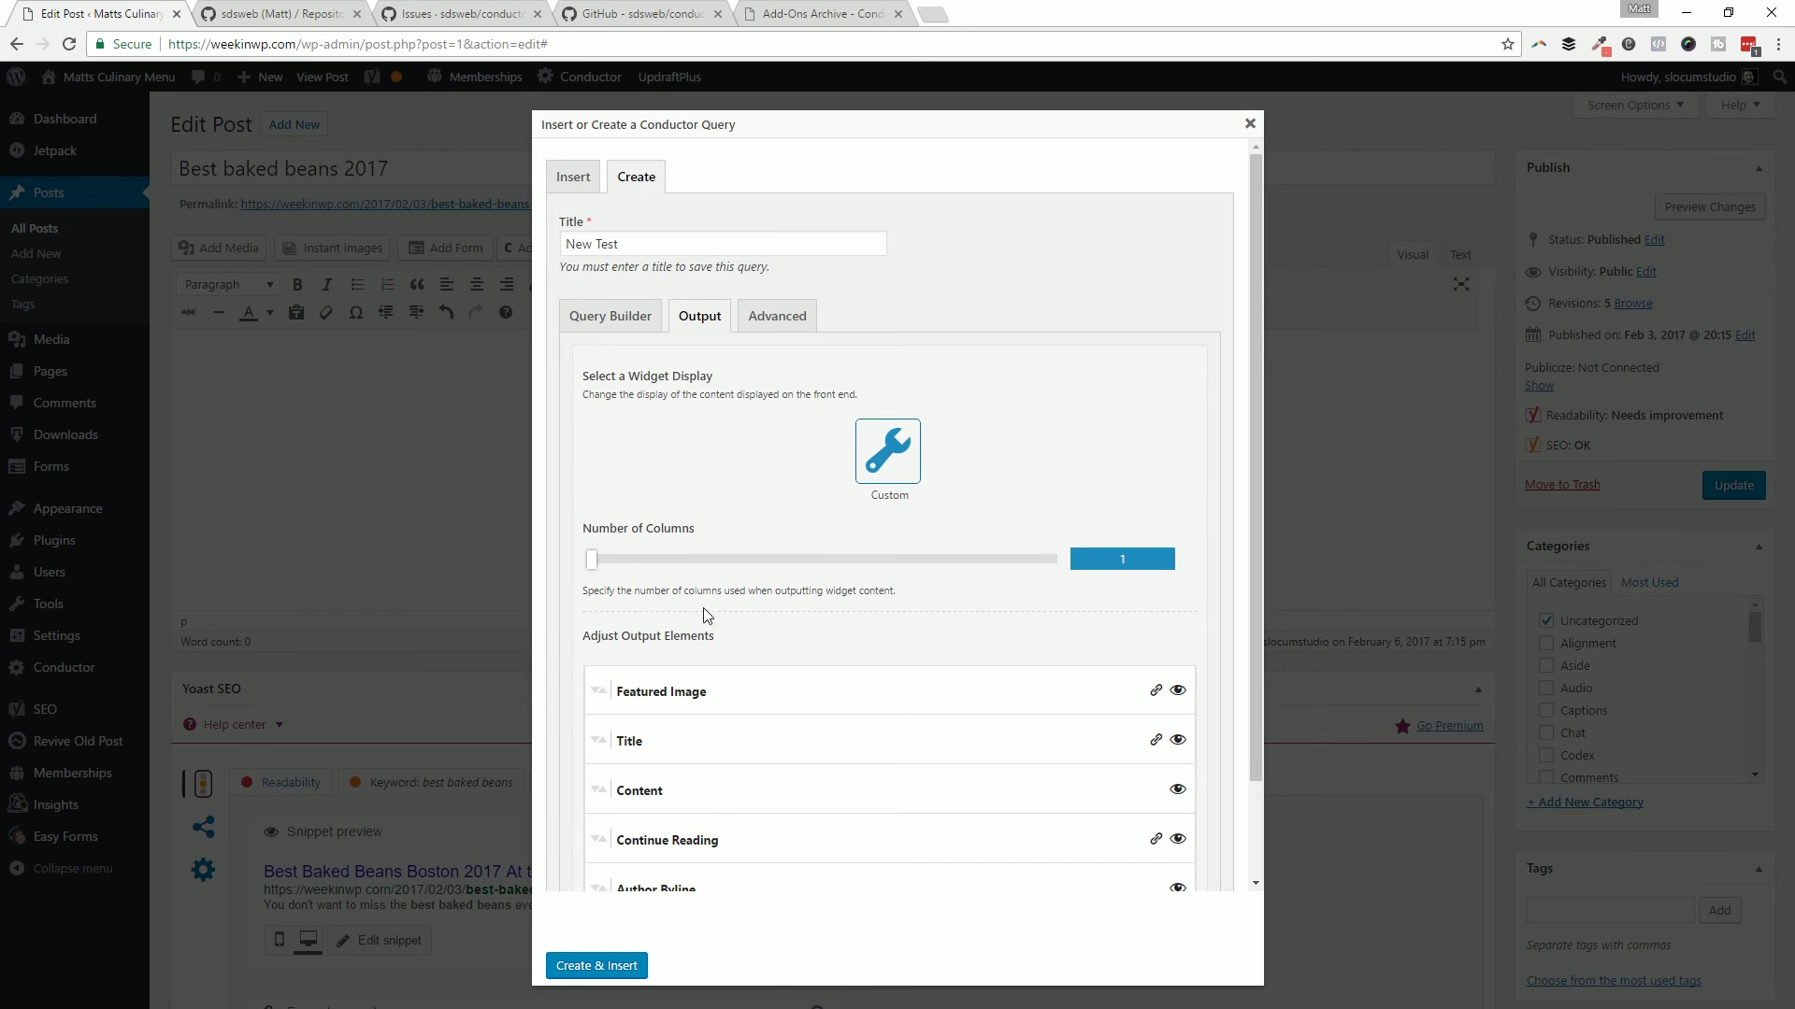
drag(594, 560, 869, 572)
scroll(701, 636, down, 2)
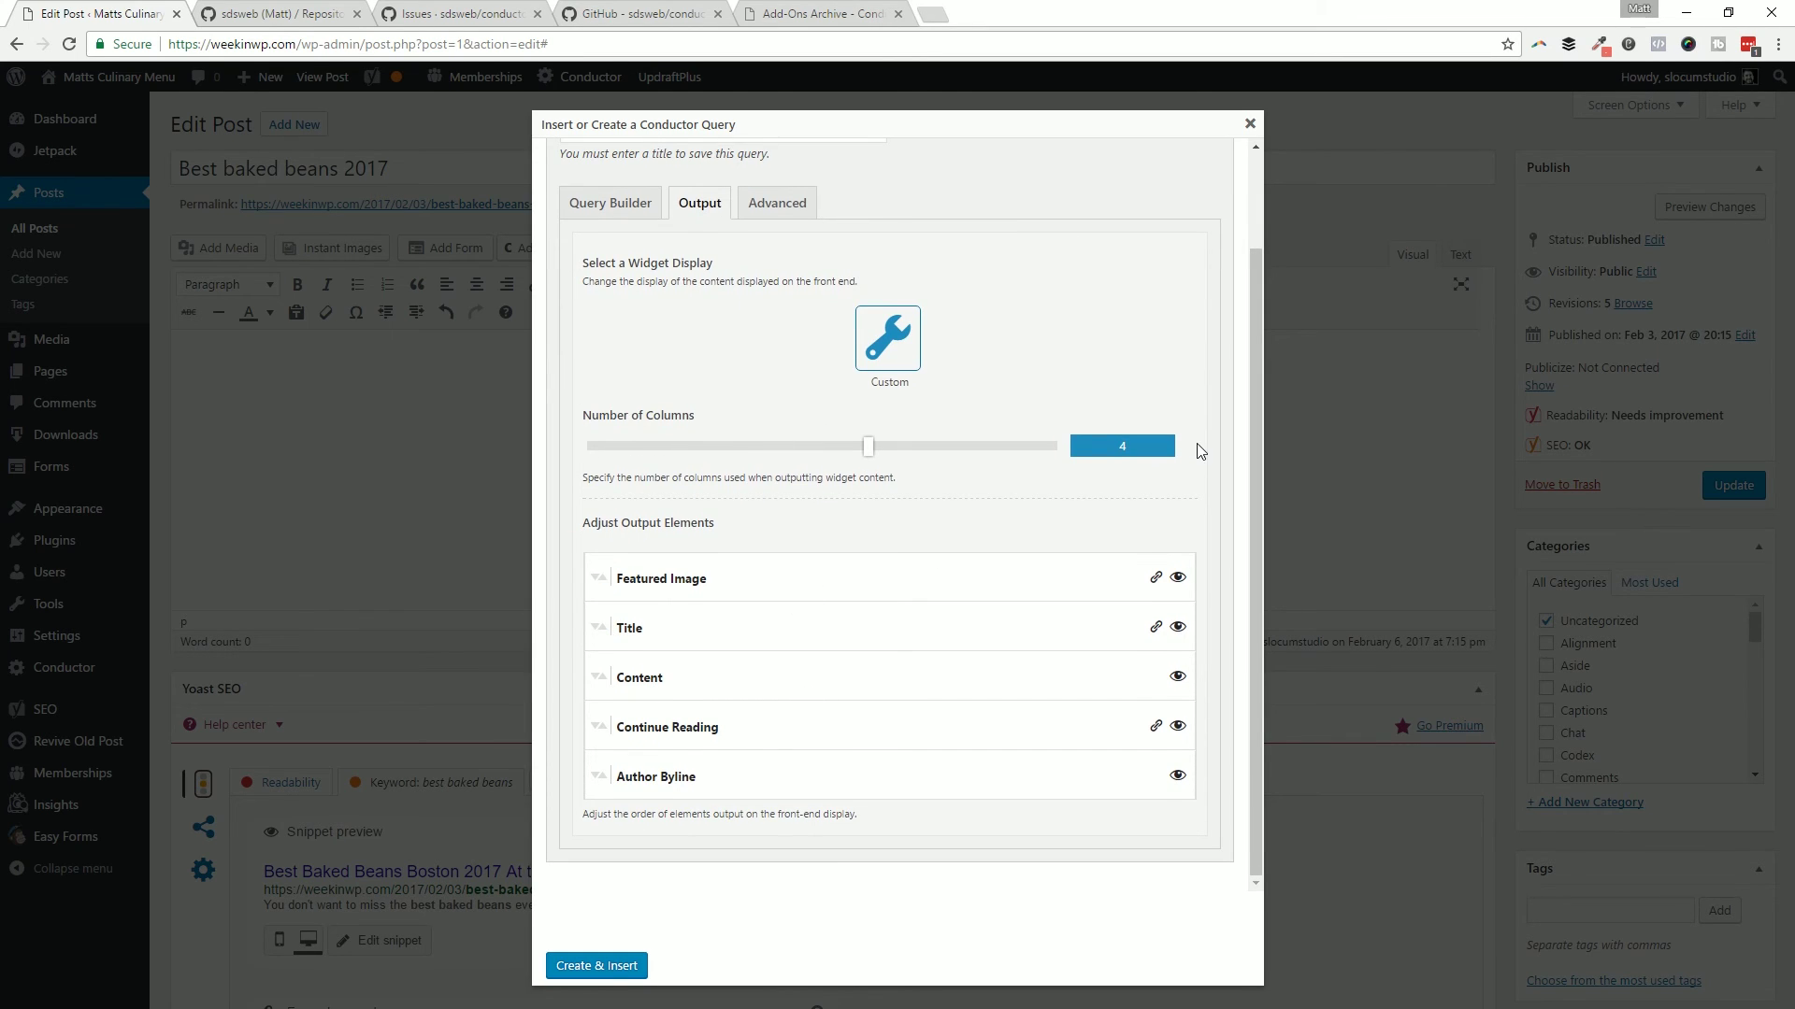
mouse_move(598, 629)
mouse_down()
mouse_move(599, 820)
mouse_move(609, 622)
mouse_up()
click(1178, 627)
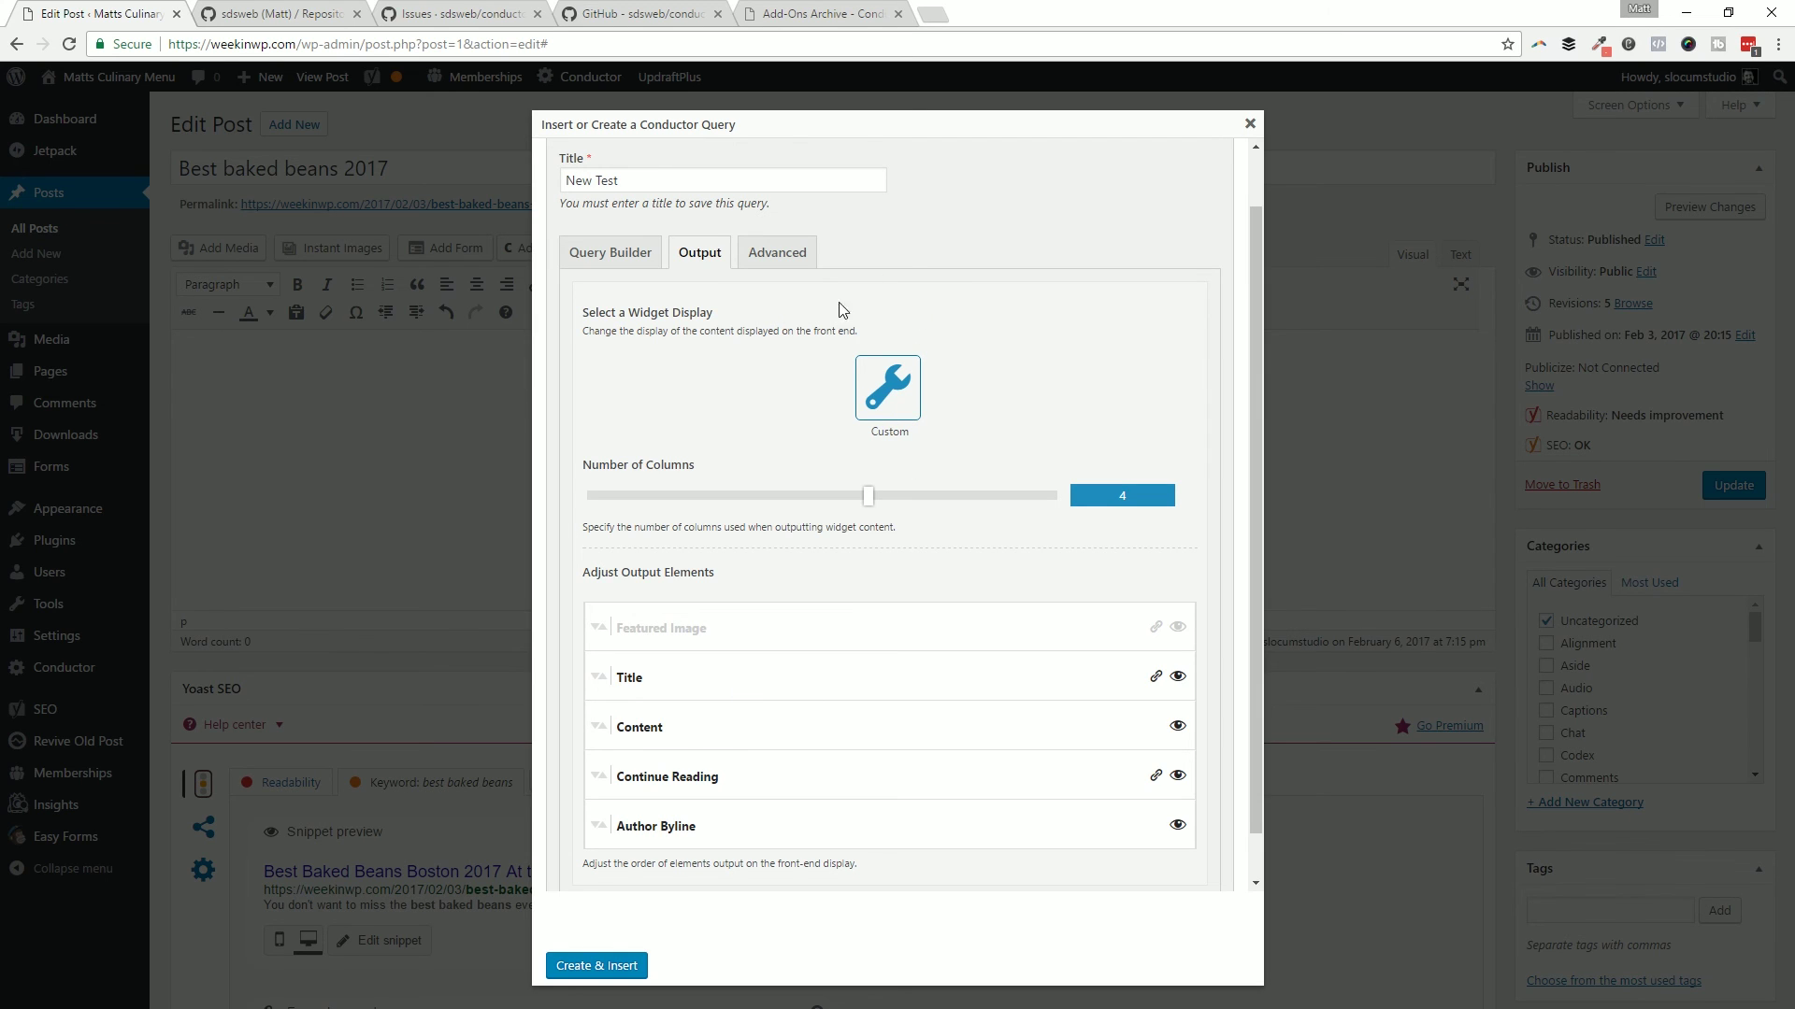
click(828, 13)
click(865, 100)
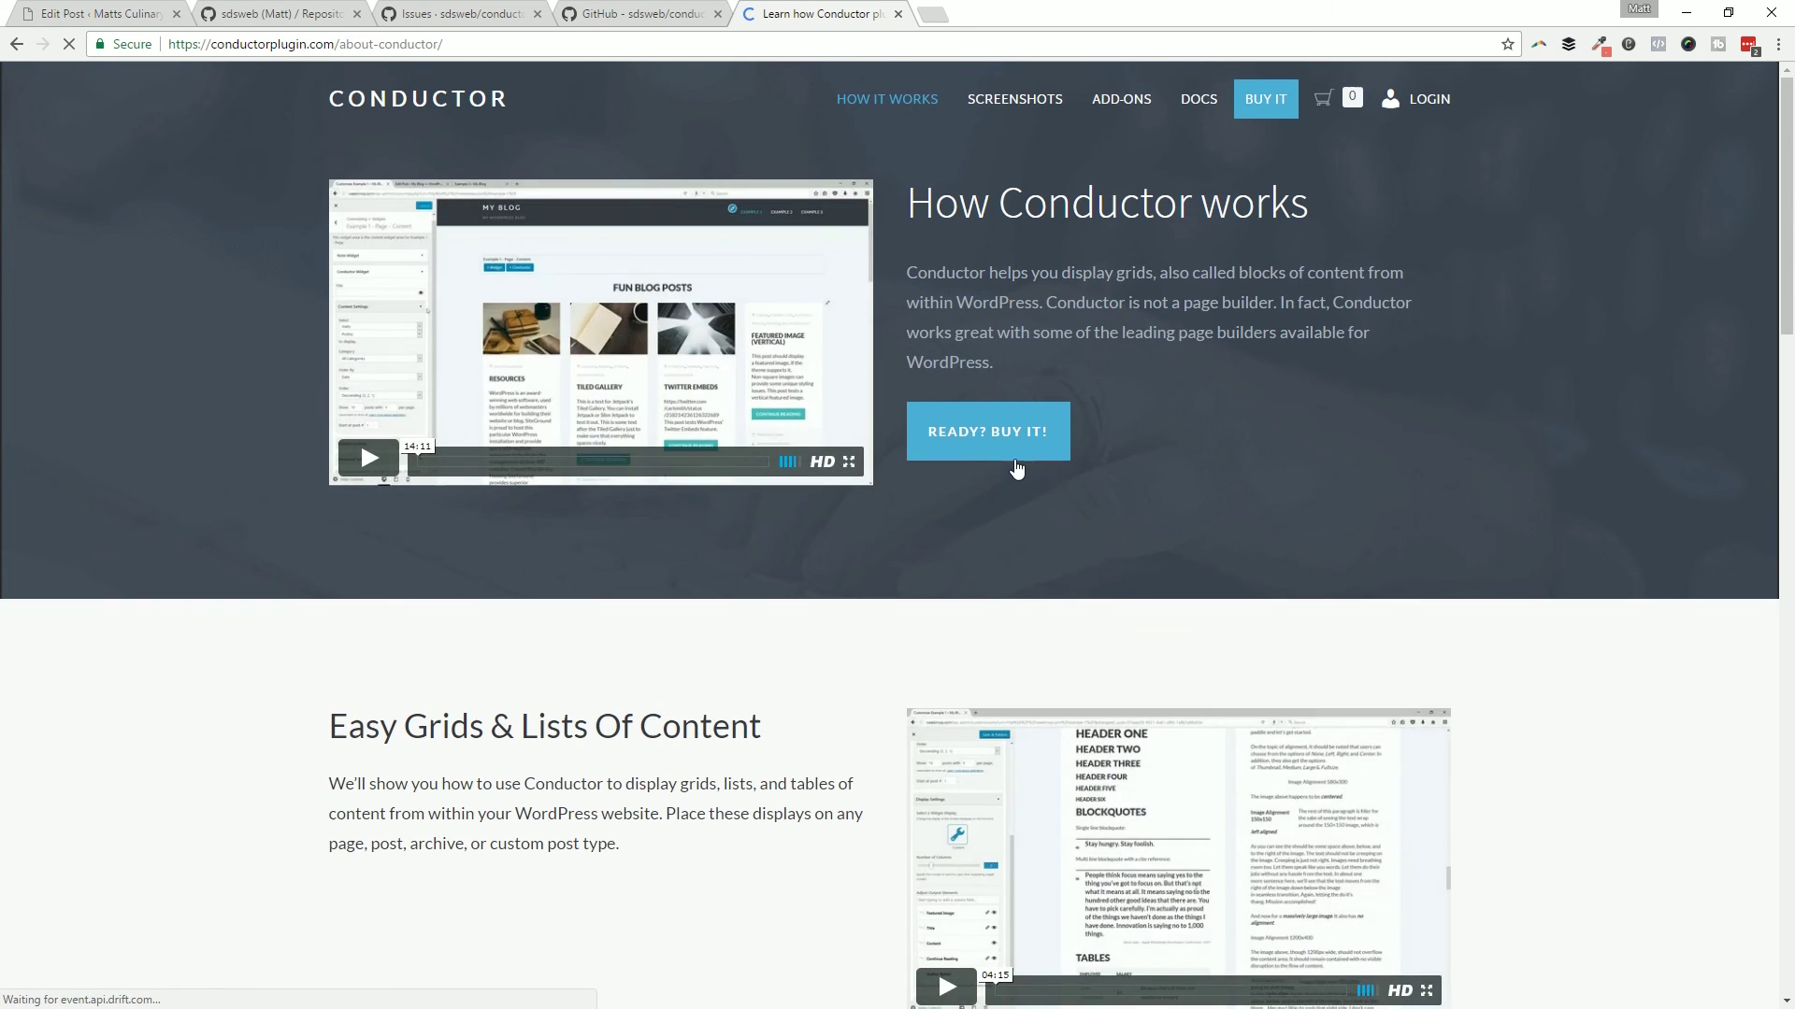
scroll(1017, 469, down, 17)
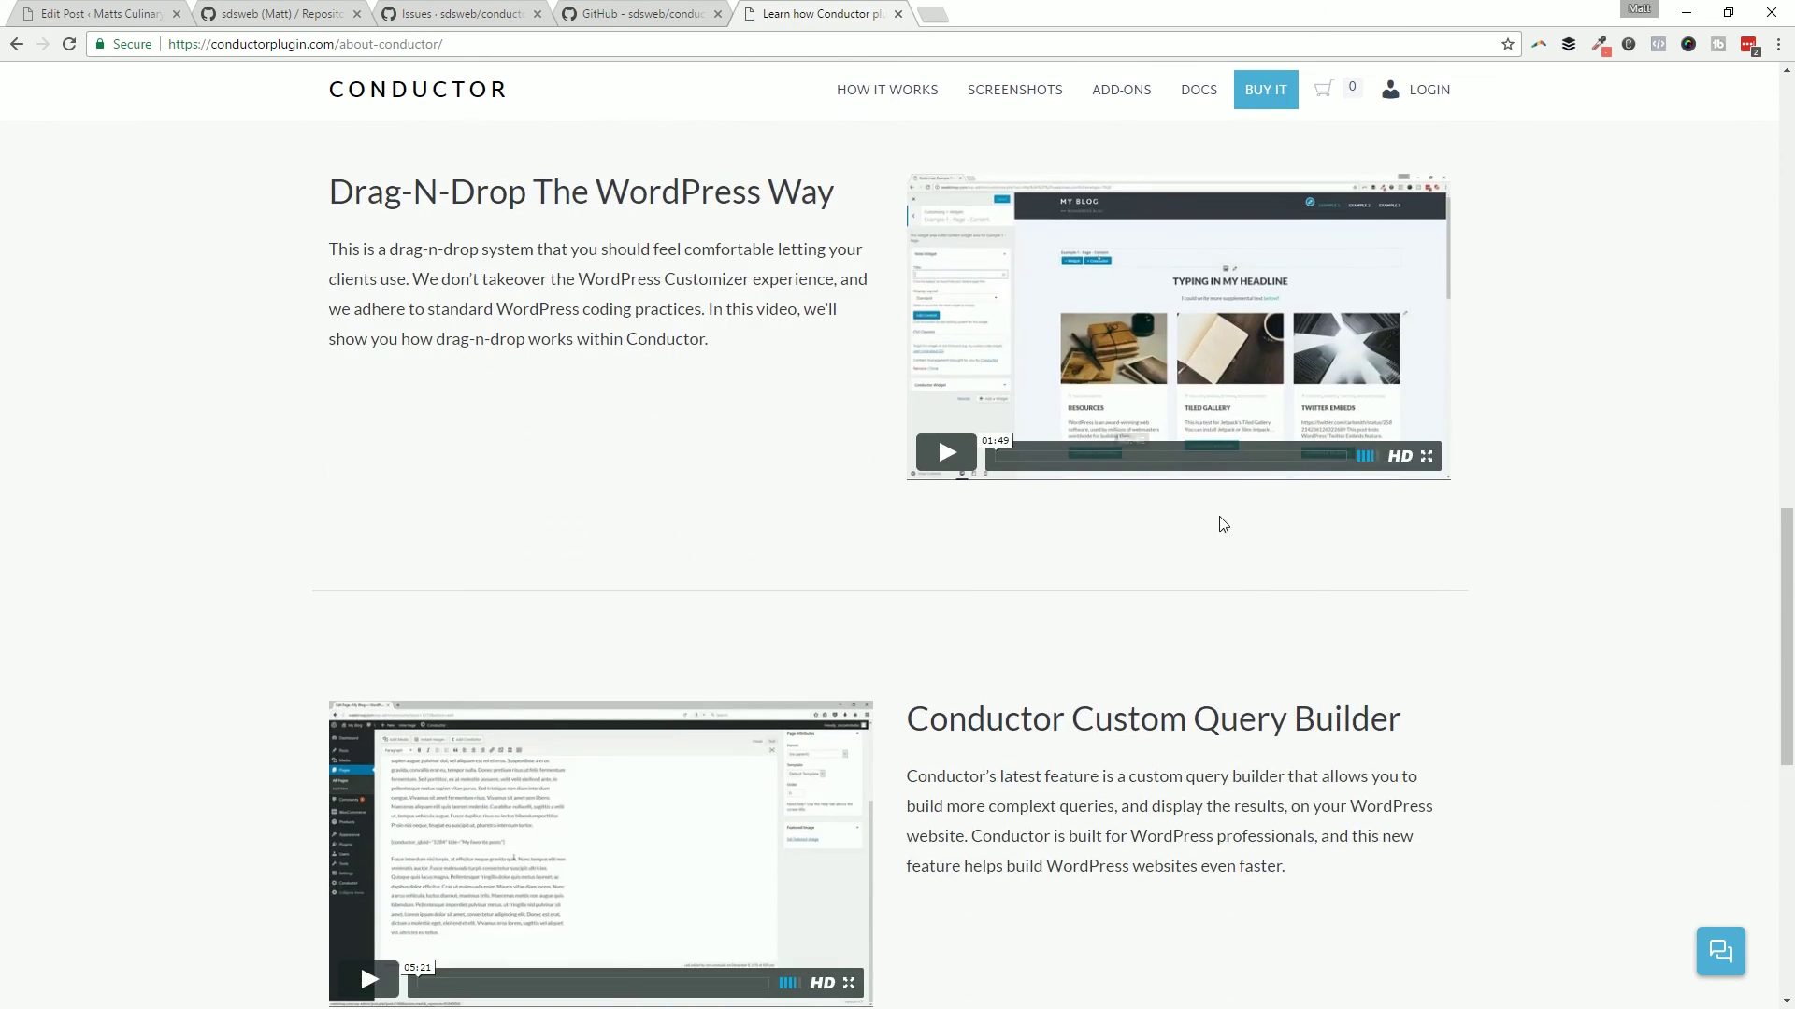
scroll(845, 629, down, 6)
scroll(1153, 753, up, 19)
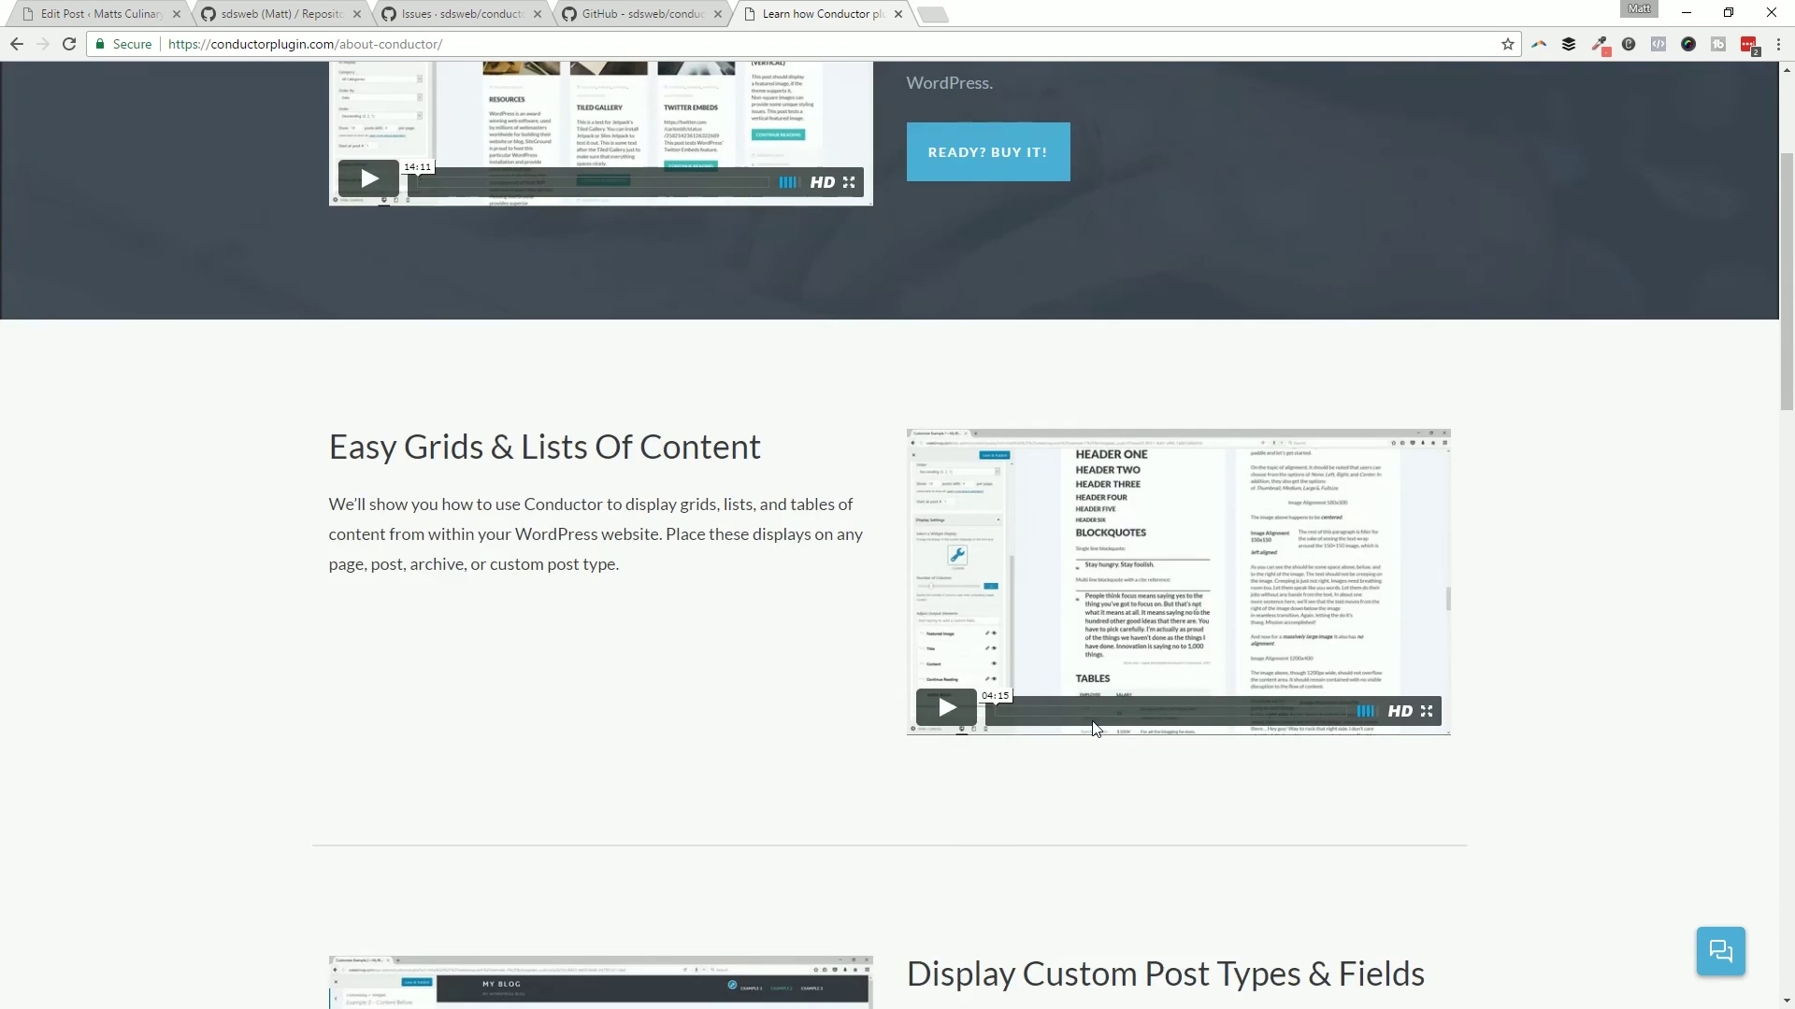
scroll(1095, 728, up, 3)
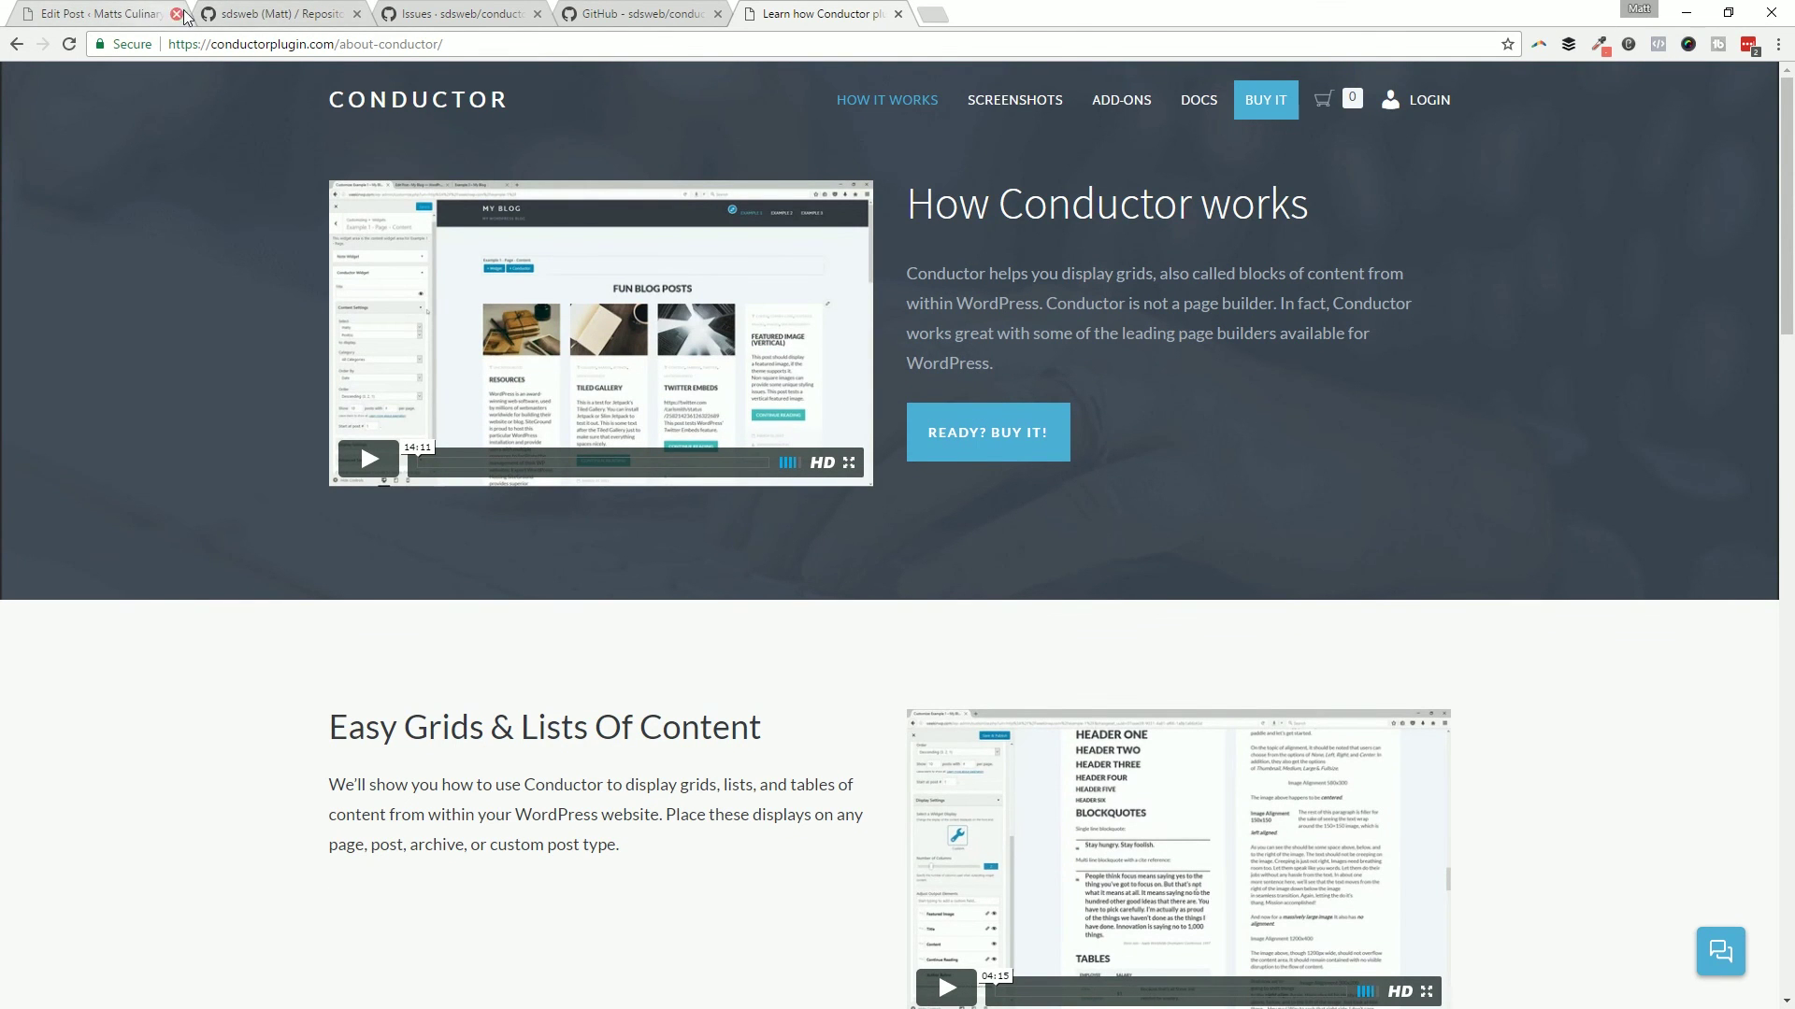
click(427, 13)
click(311, 13)
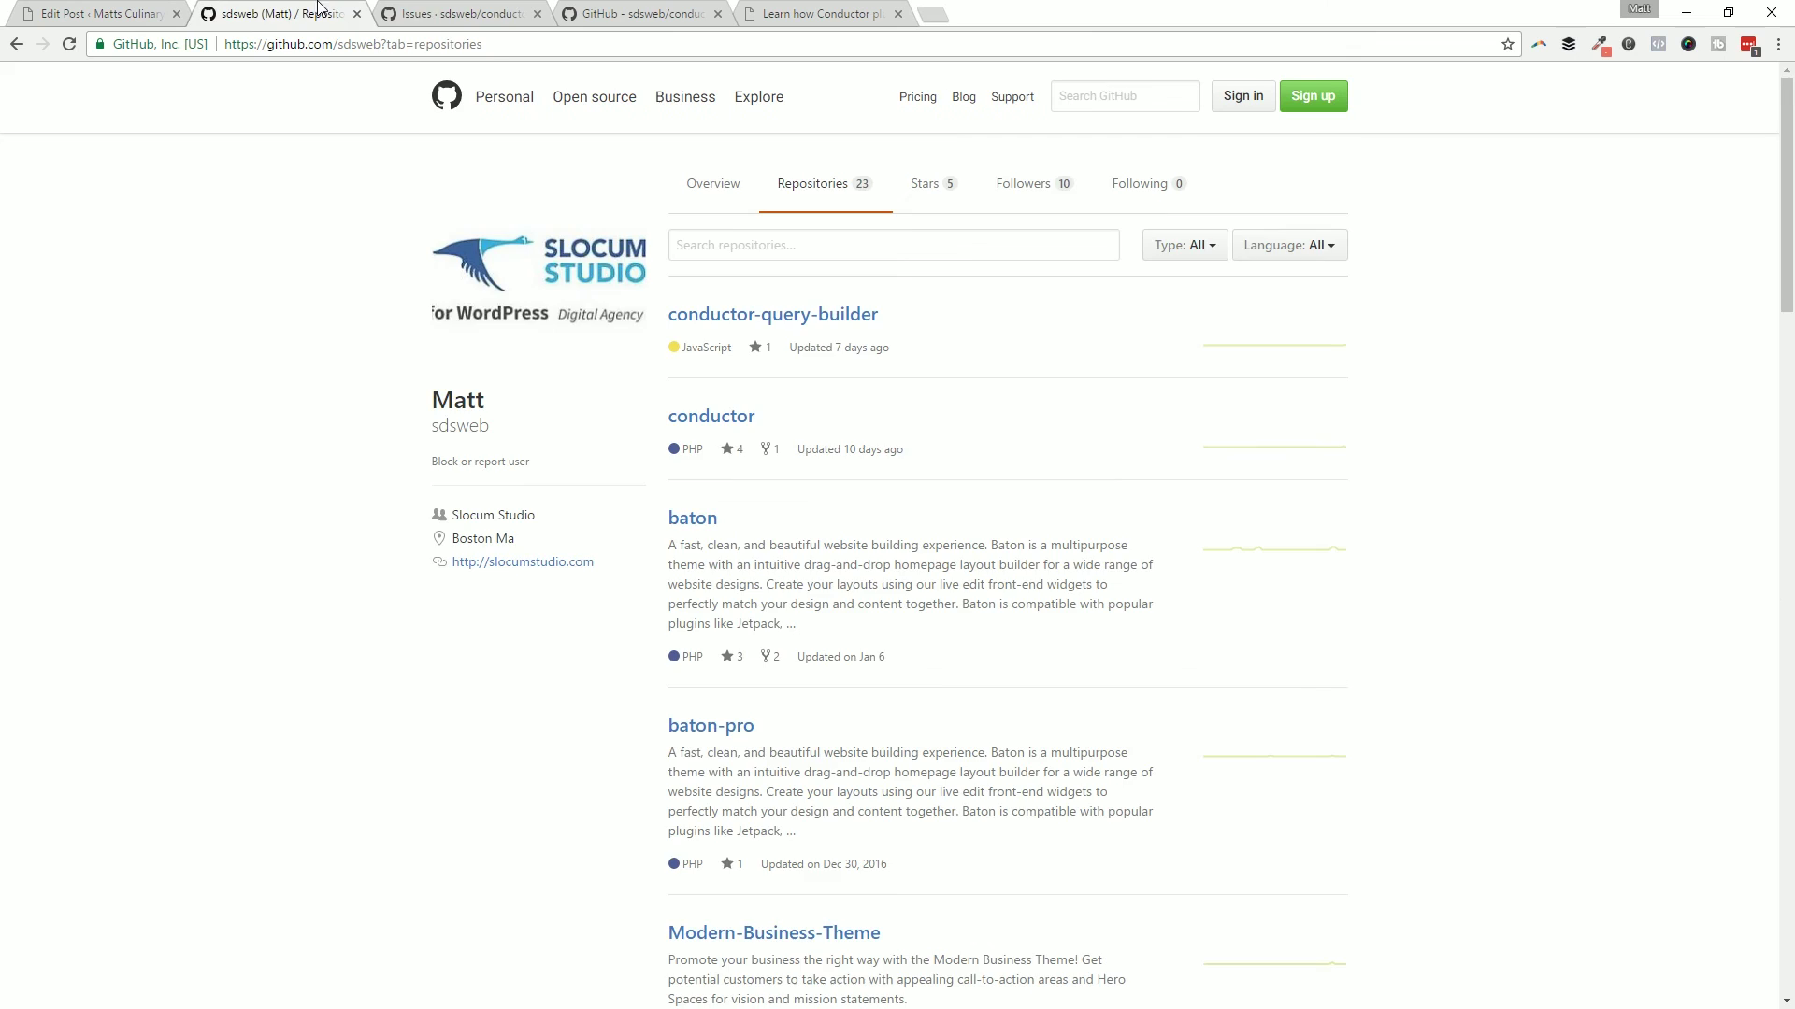
click(440, 13)
click(618, 13)
click(426, 13)
click(318, 14)
click(140, 14)
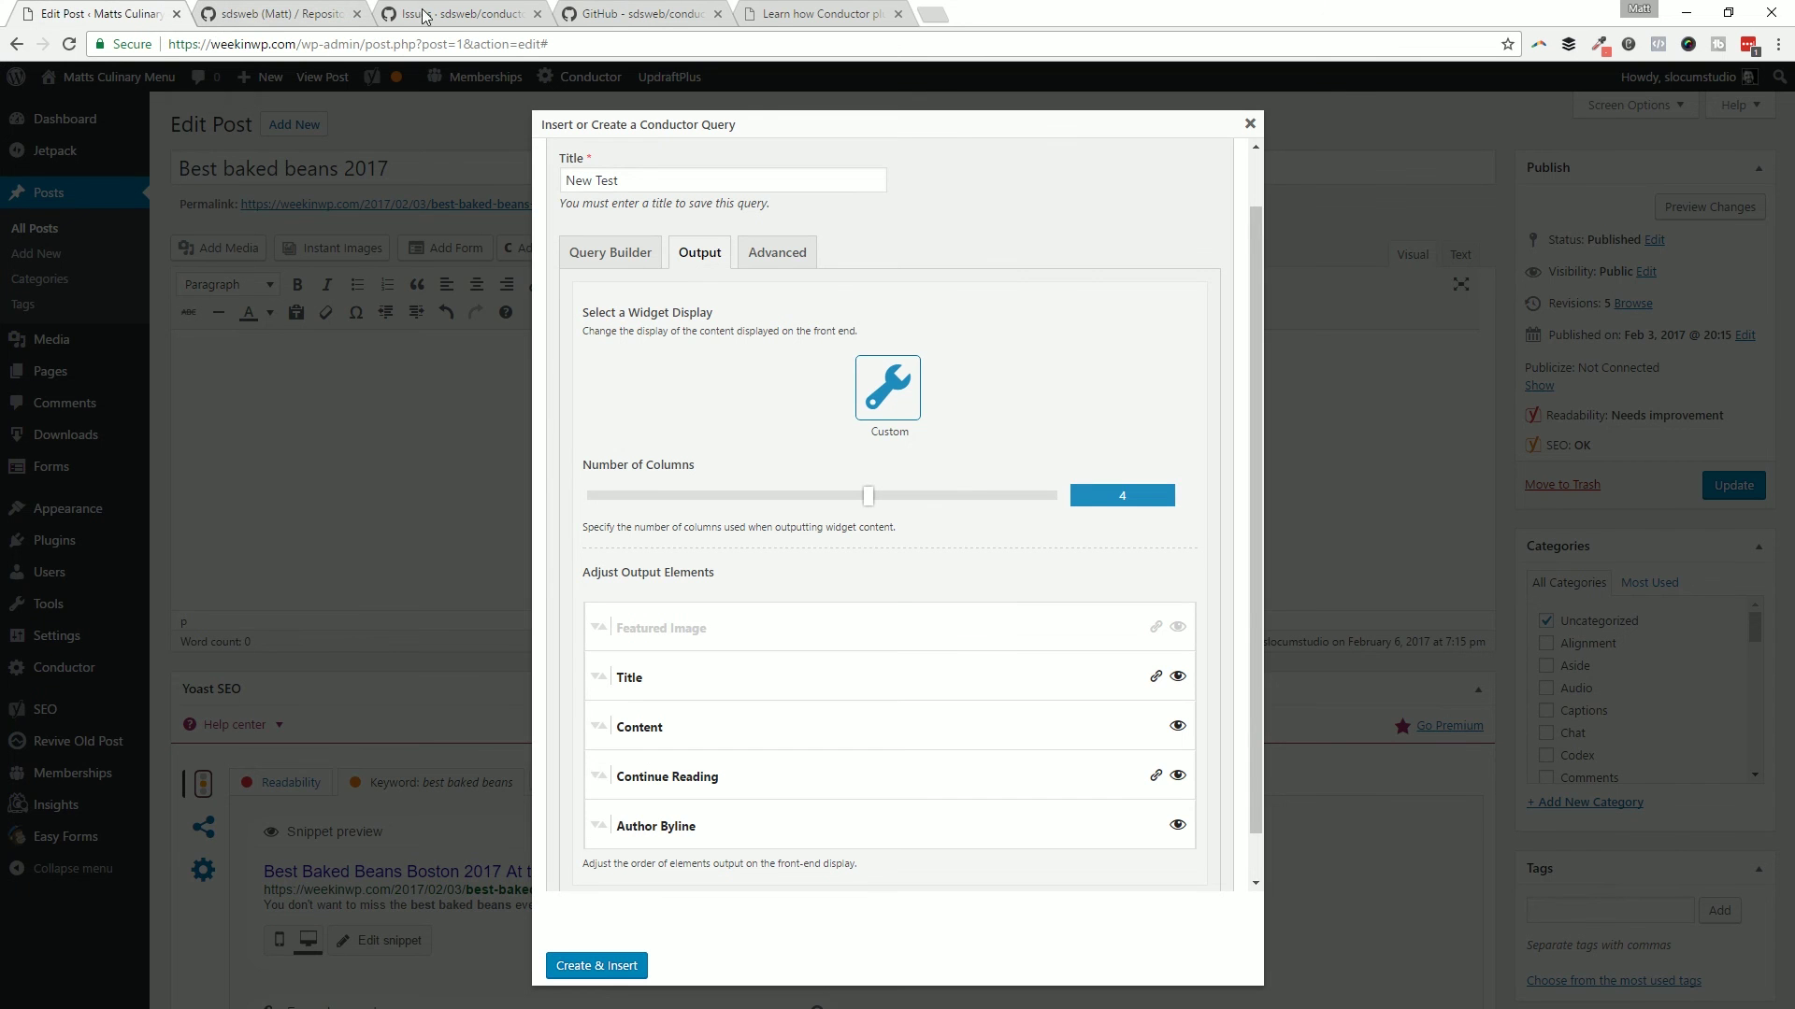
Go back to the Conductor website and open its BUY IT pricing page.
click(815, 13)
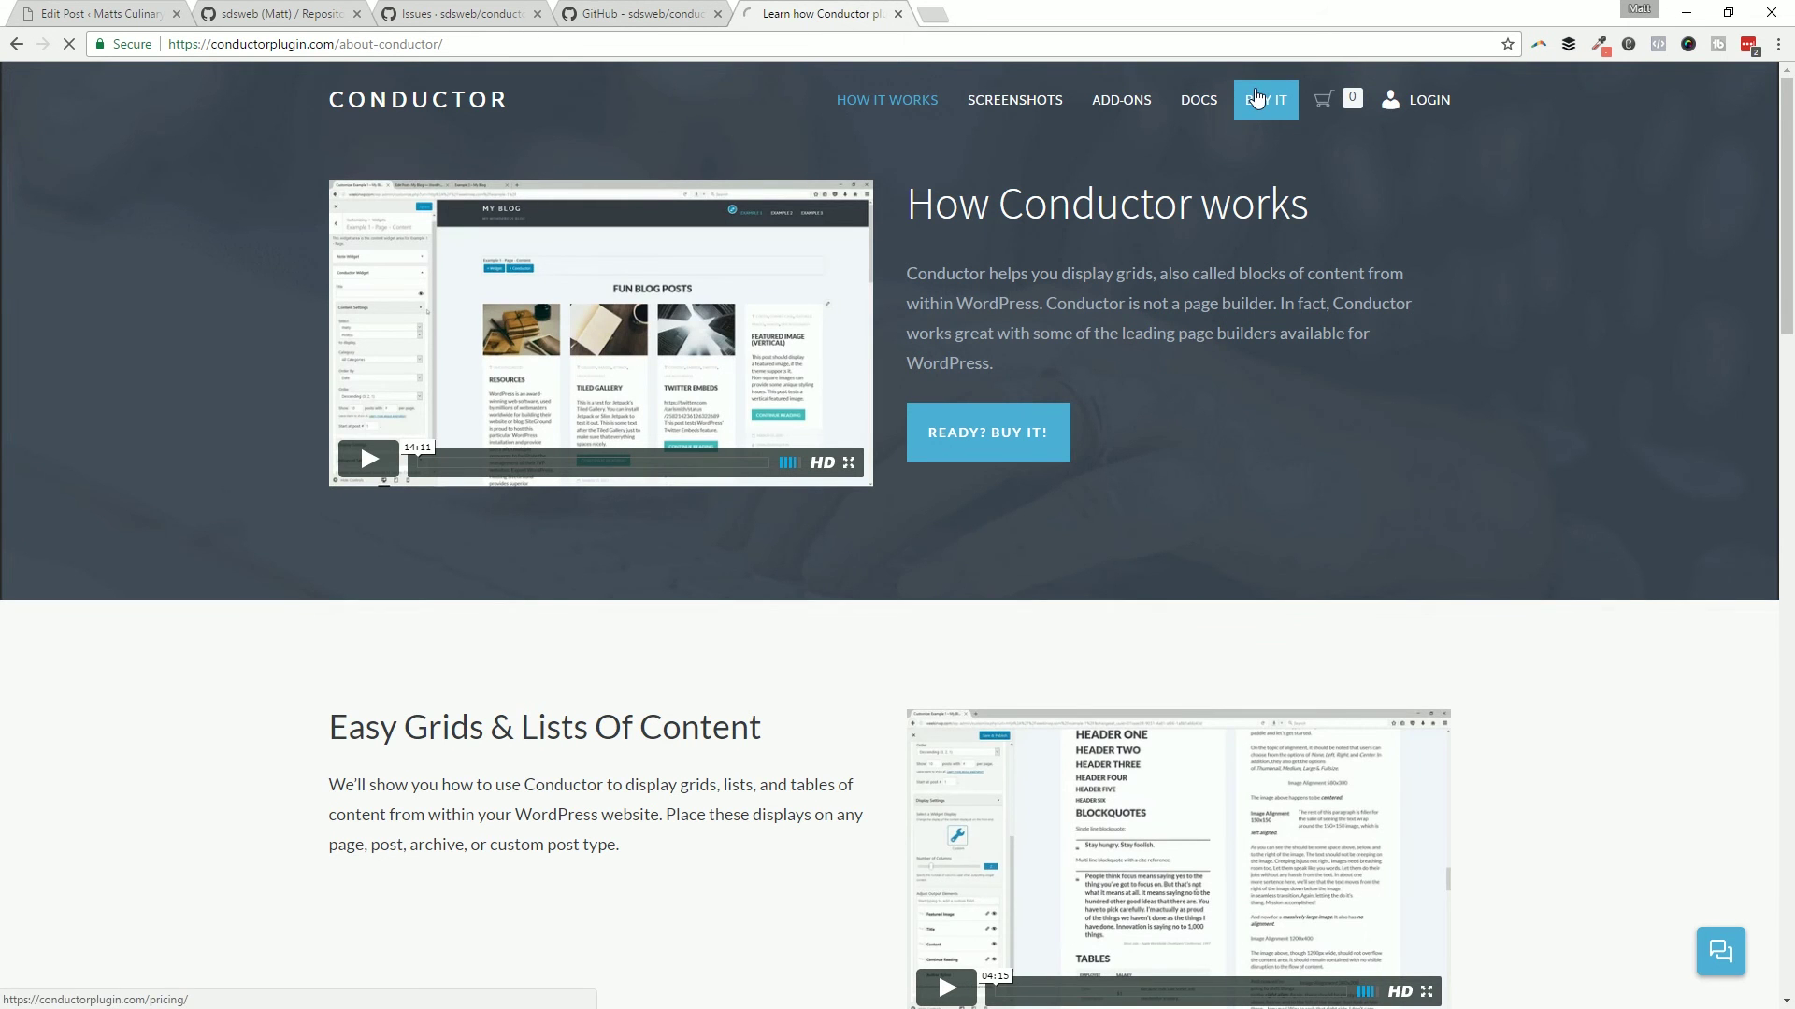
click(1263, 101)
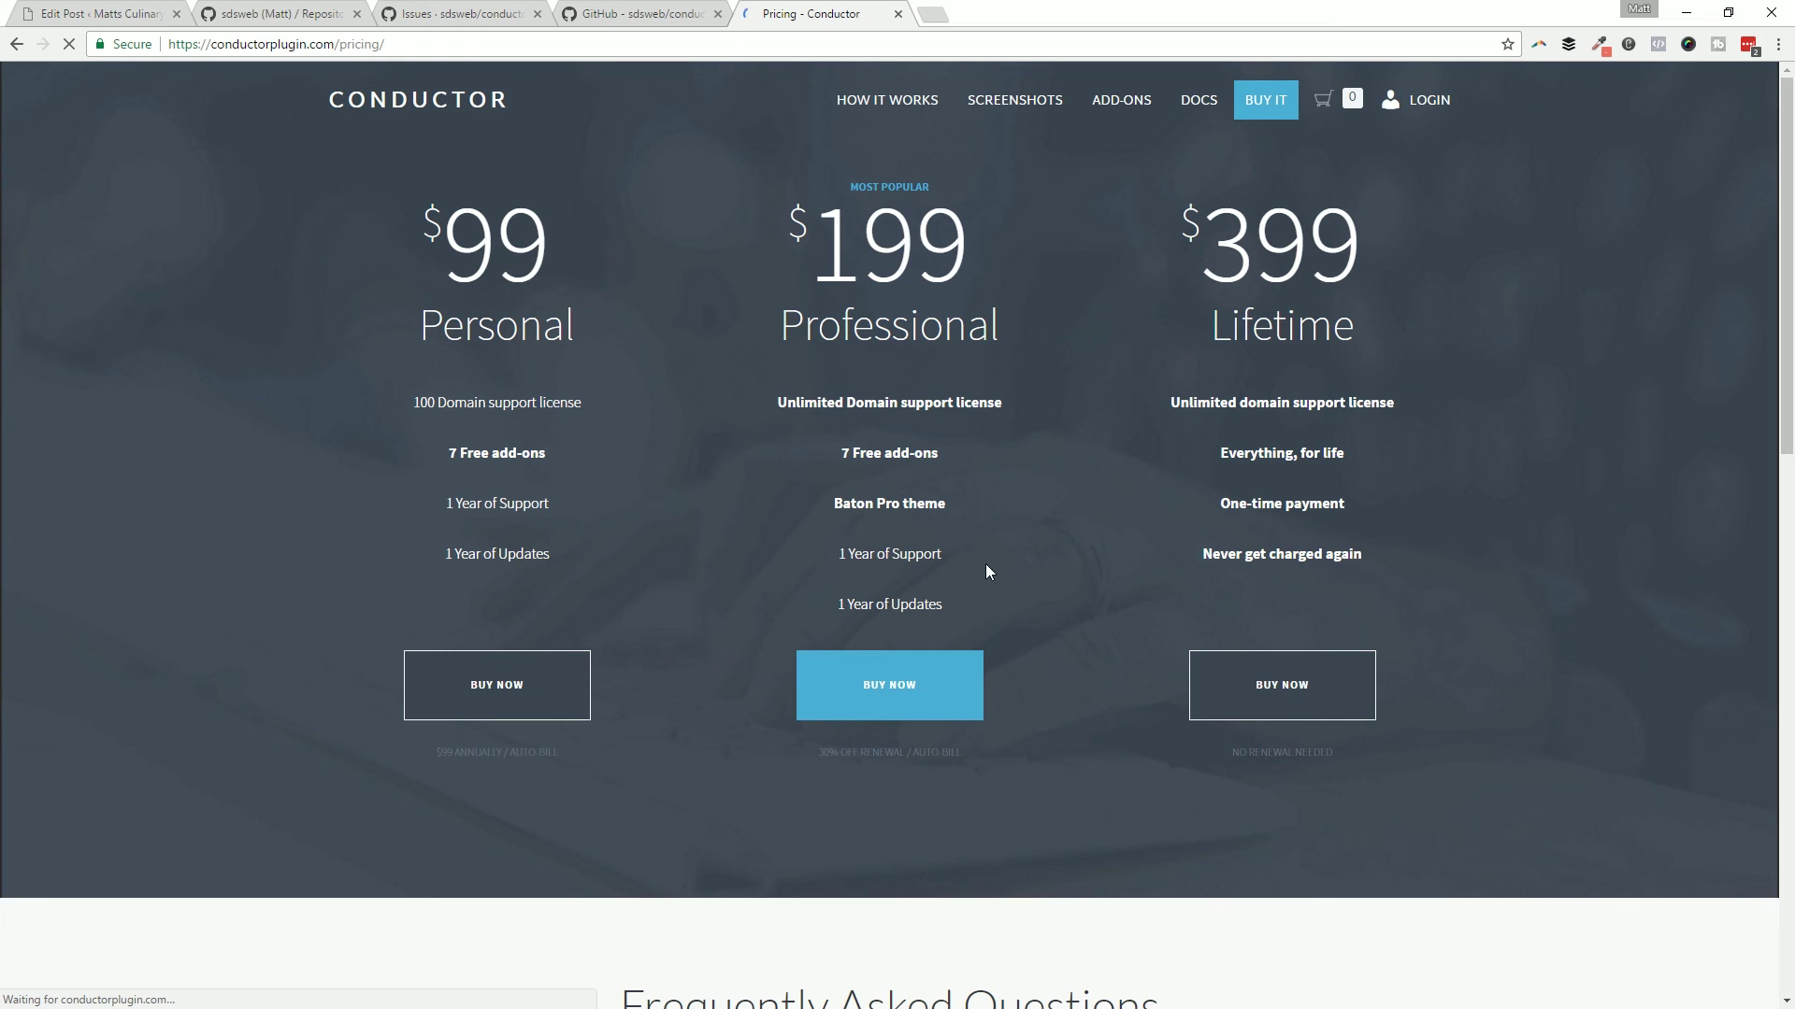